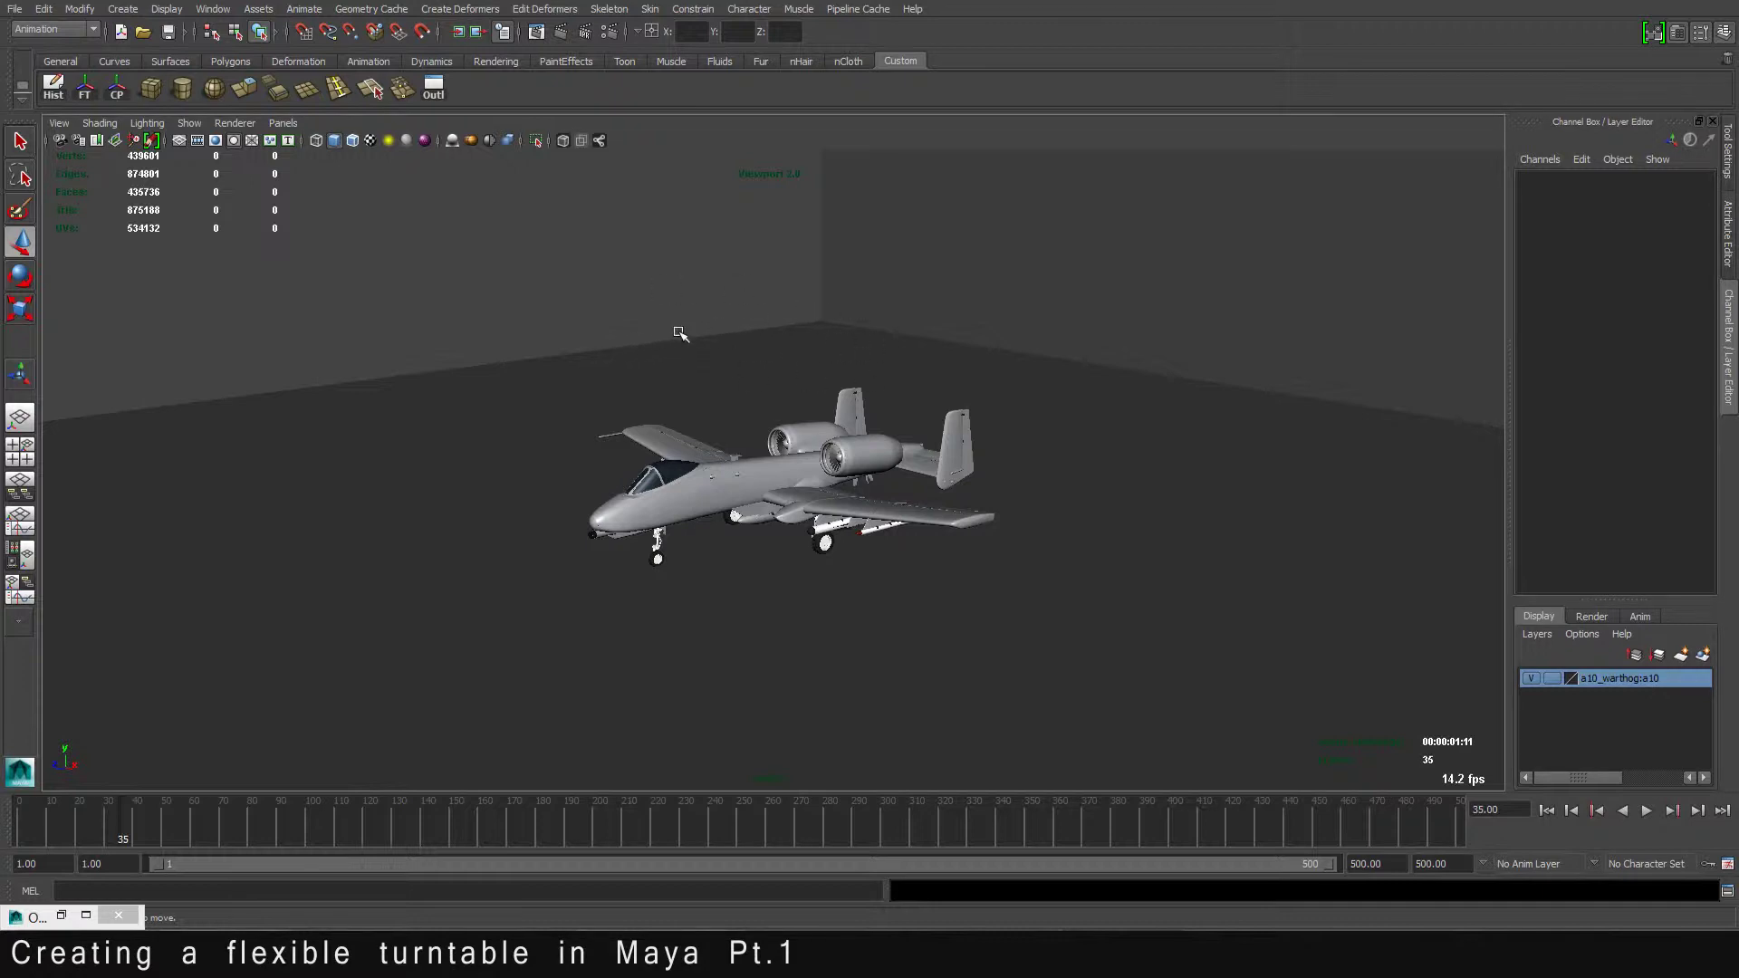
Step: Orbit around the A-10 model to inspect it from several angles
left_click_drag(710, 338, 805, 371, "alt")
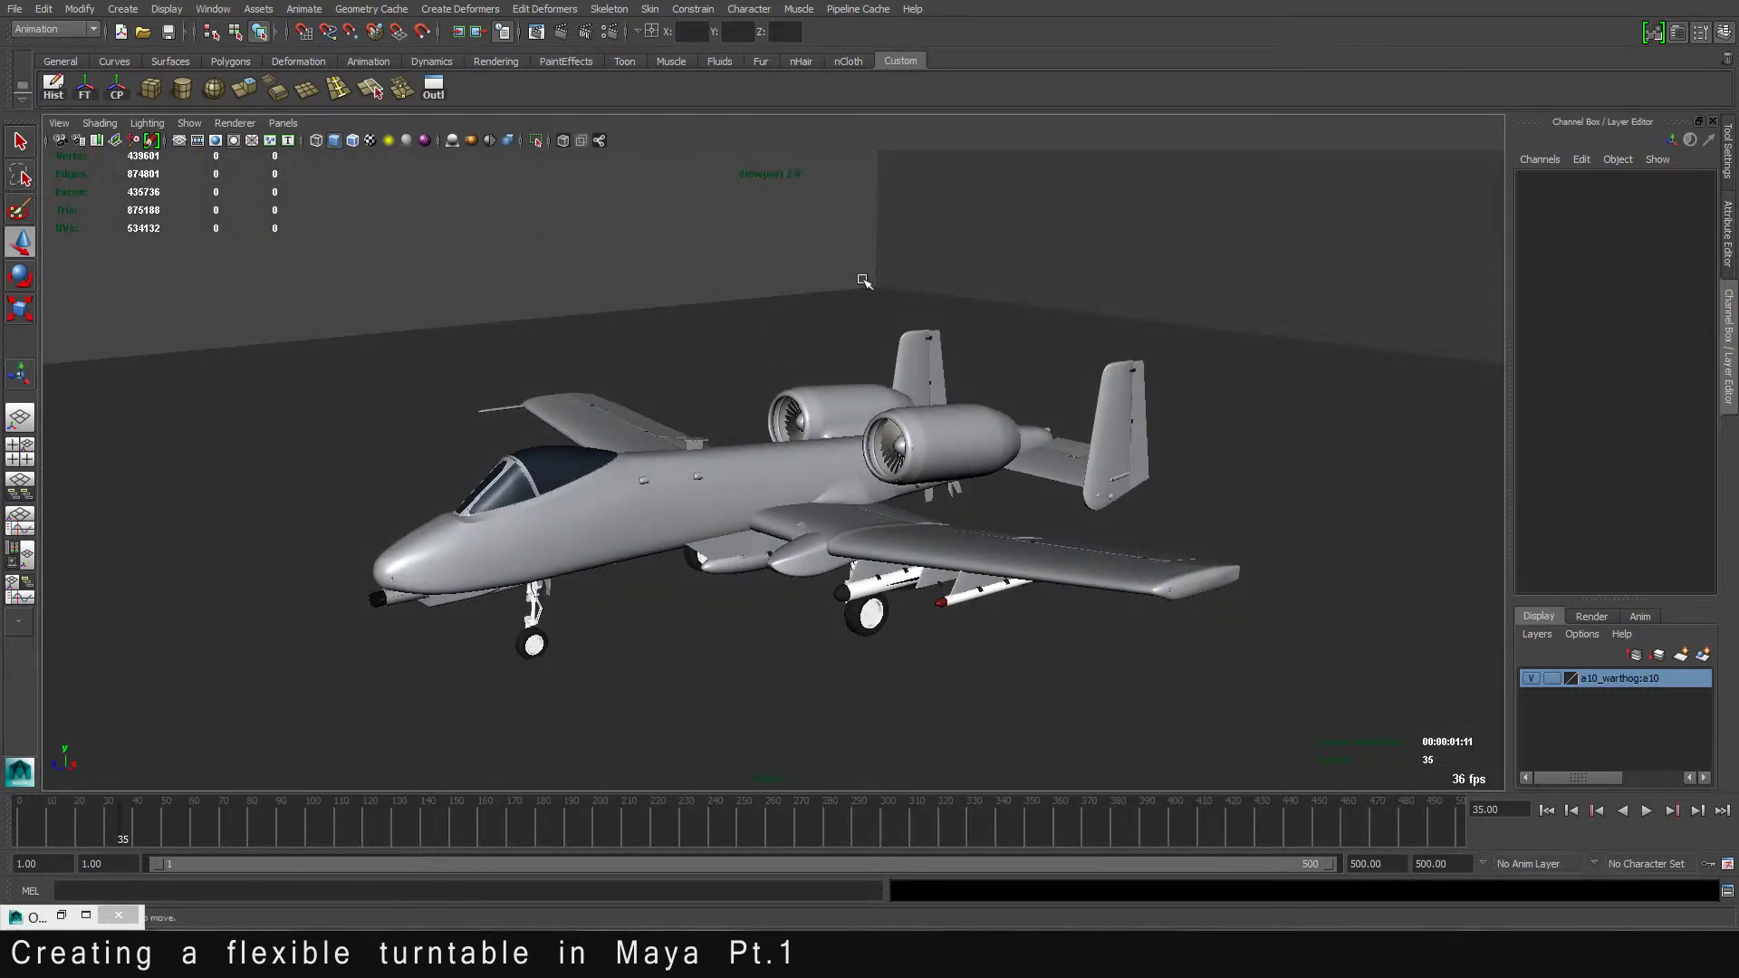
left_click_drag(755, 386, 733, 406, "alt")
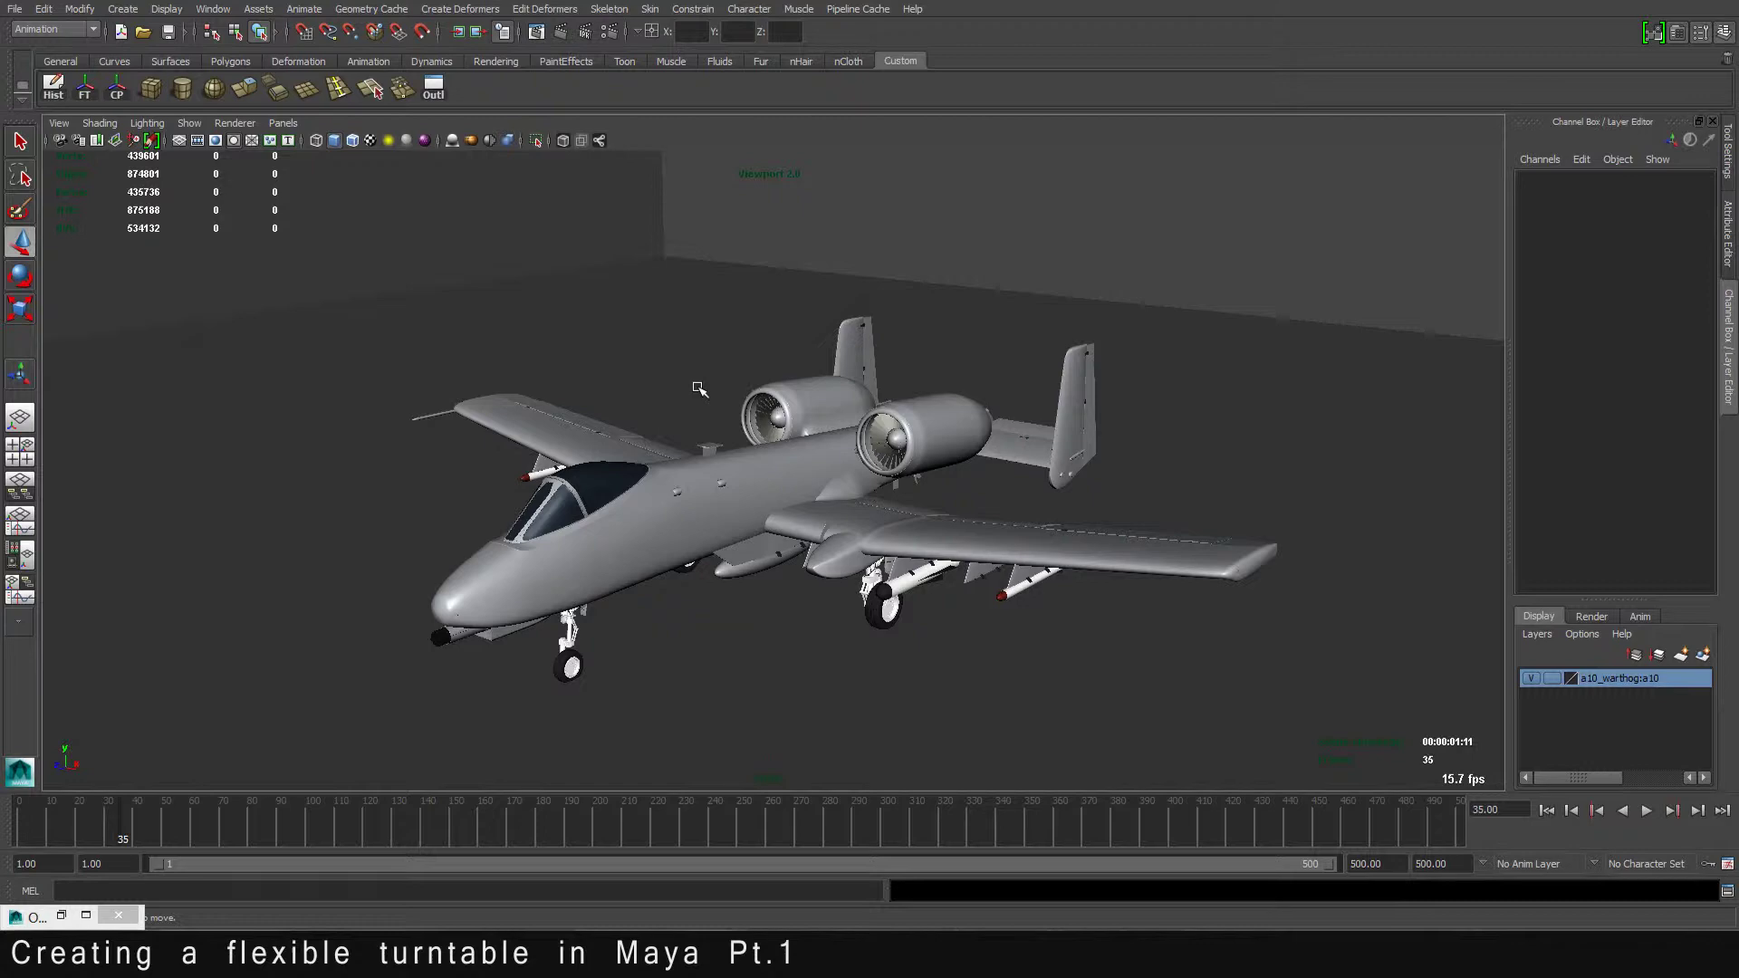
mouse_move(700, 390)
left_mouse_down("alt")
mouse_move(759, 375)
mouse_move(703, 381)
left_mouse_up("alt")
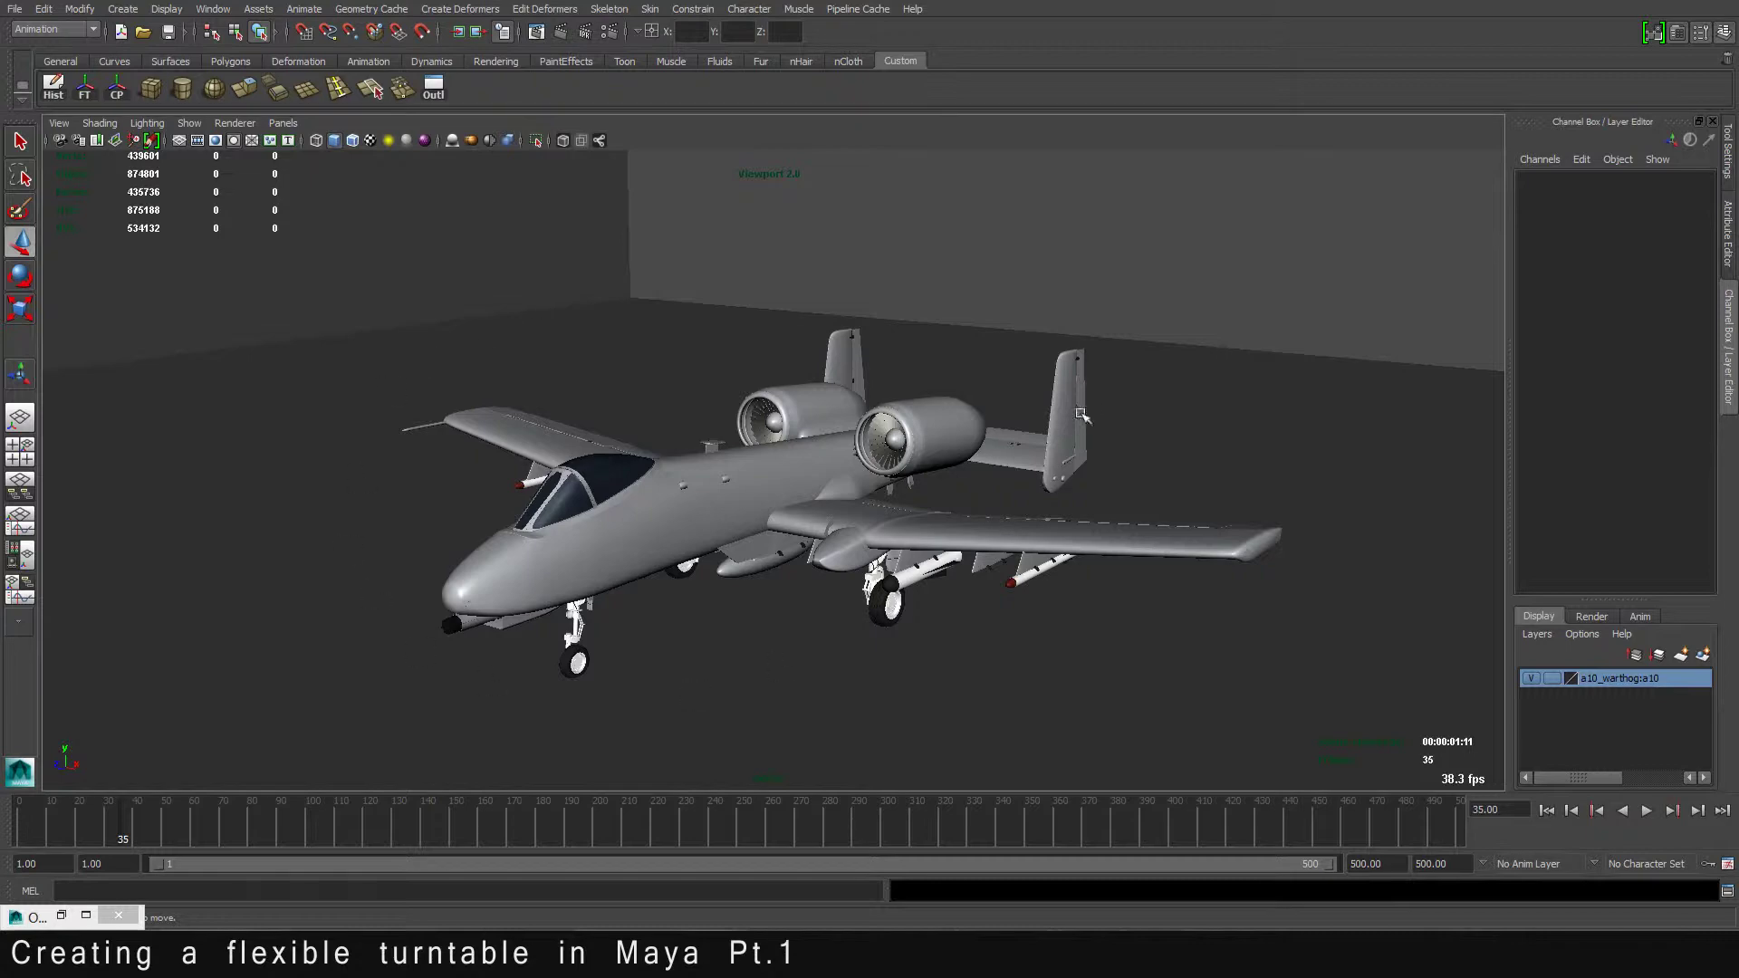
mouse_move(895, 391)
left_mouse_down("alt")
mouse_move(816, 369)
mouse_move(911, 390)
left_mouse_up("alt")
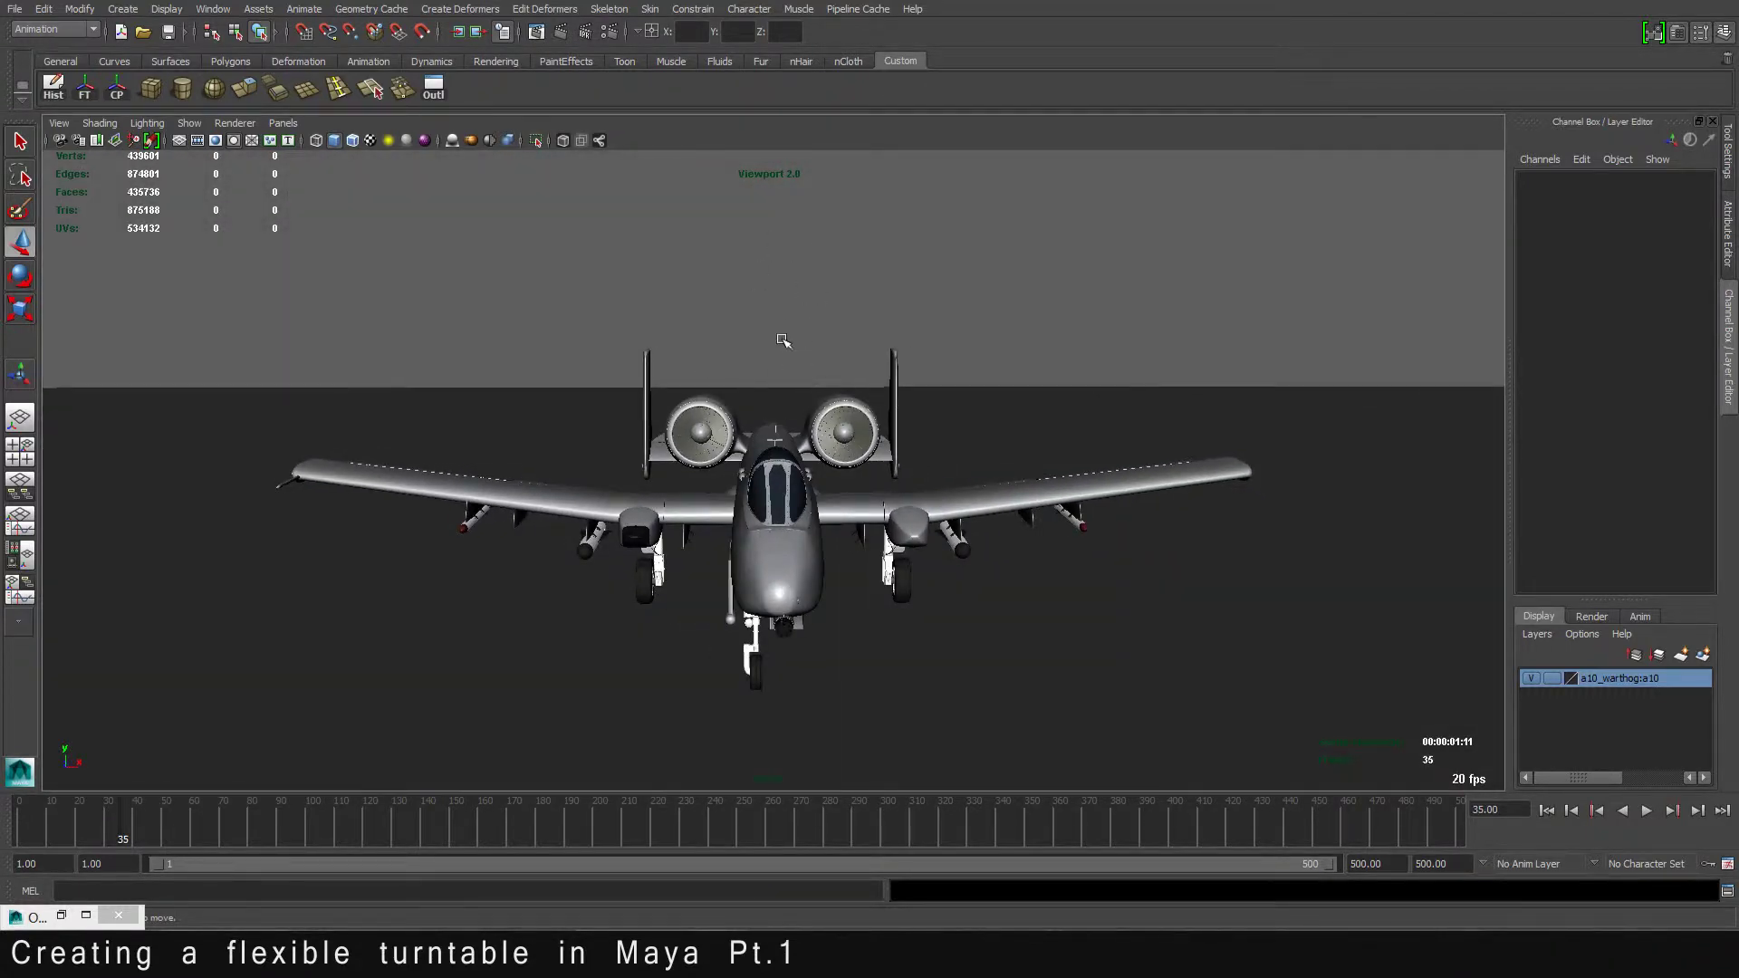
left_click_drag(788, 302, 769, 378, "alt")
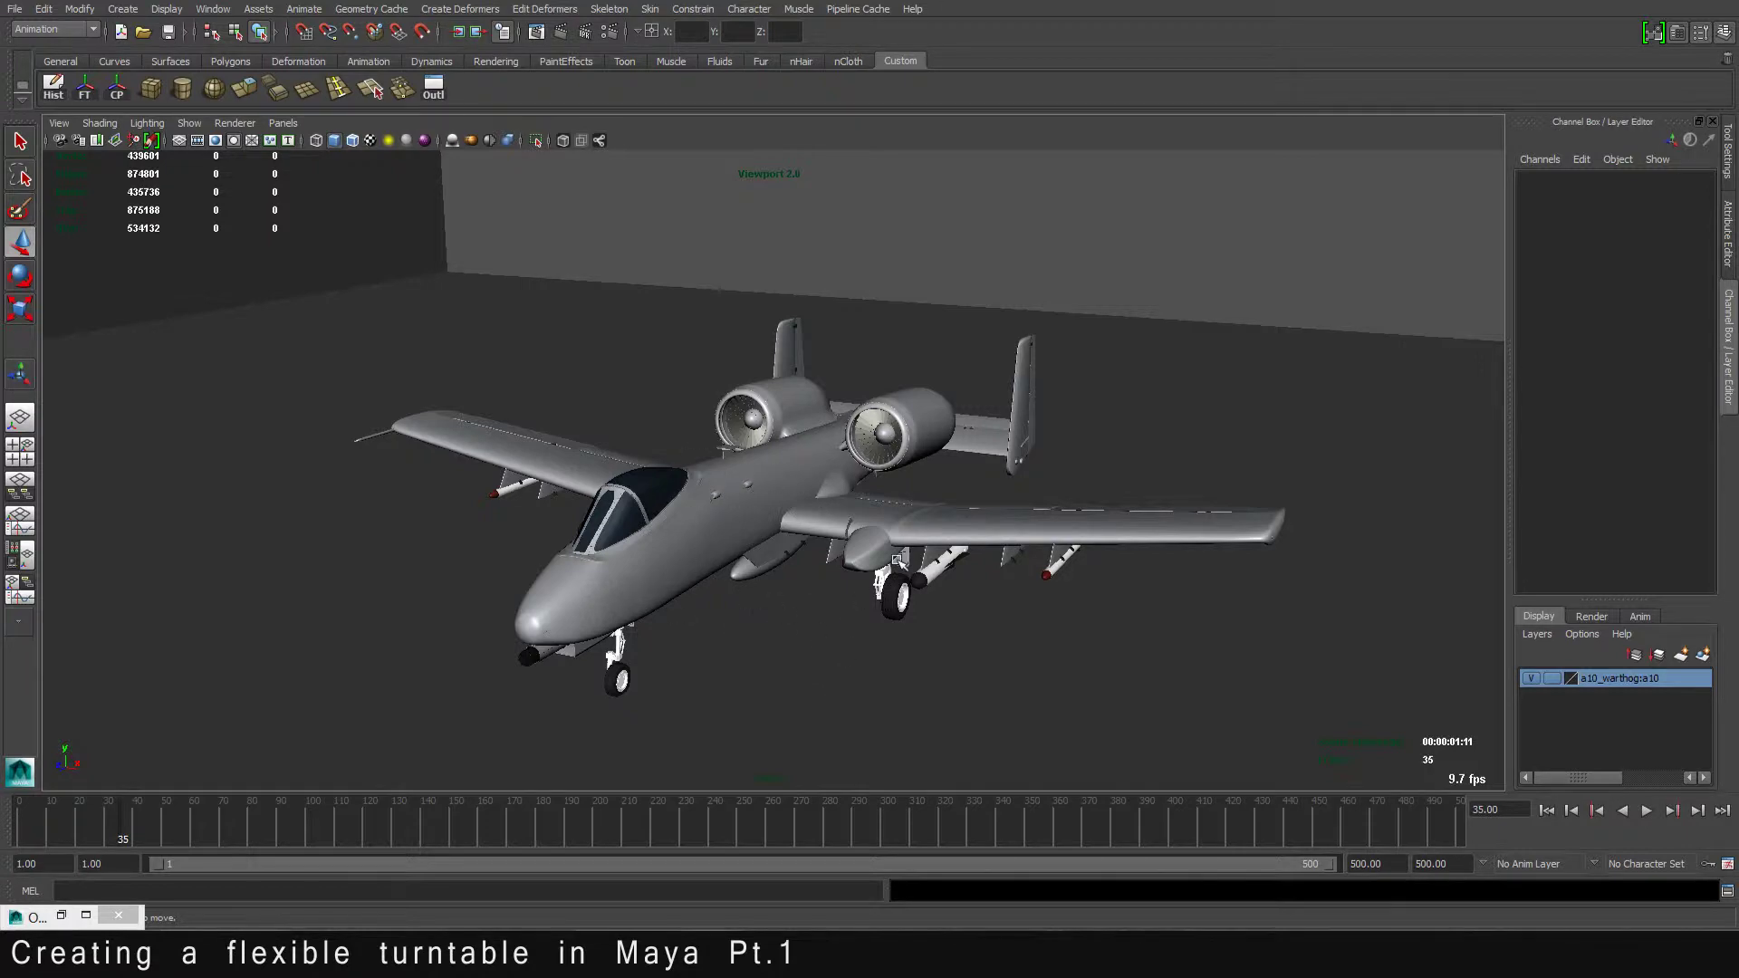
mouse_move(841, 476)
left_mouse_down("alt")
mouse_move(743, 466)
mouse_move(843, 465)
left_mouse_up("alt")
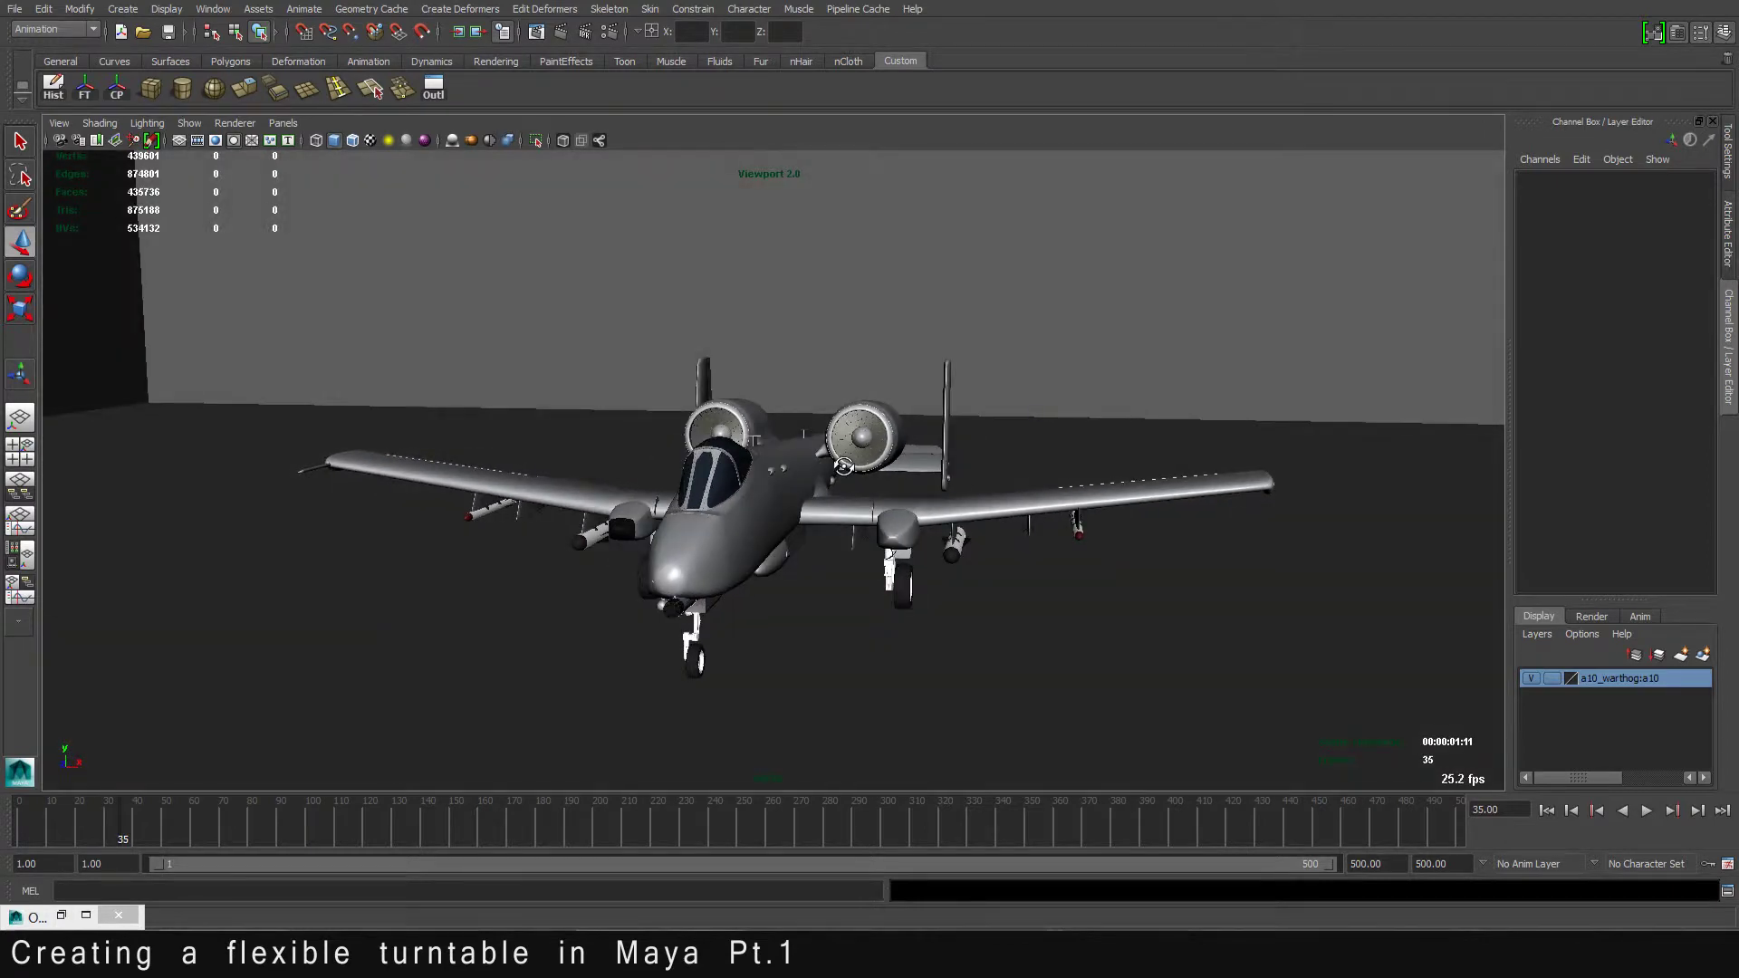
left_click_drag(628, 467, 706, 456, "alt")
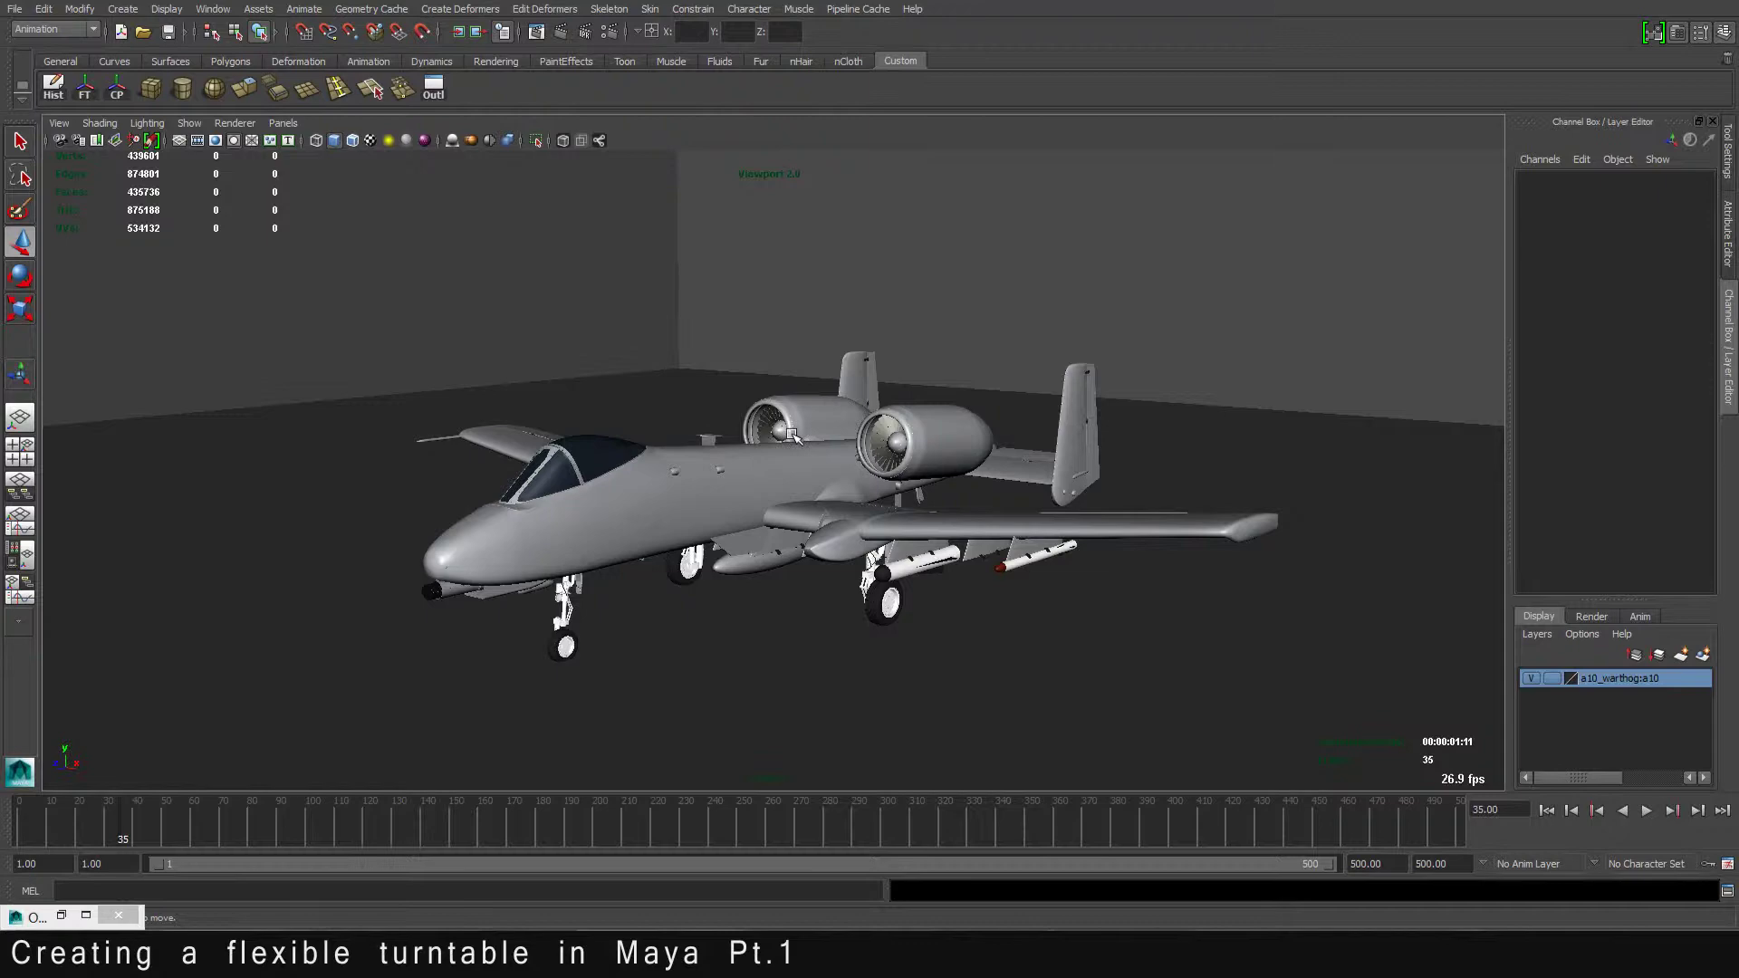
left_click_drag(792, 437, 706, 444, "alt")
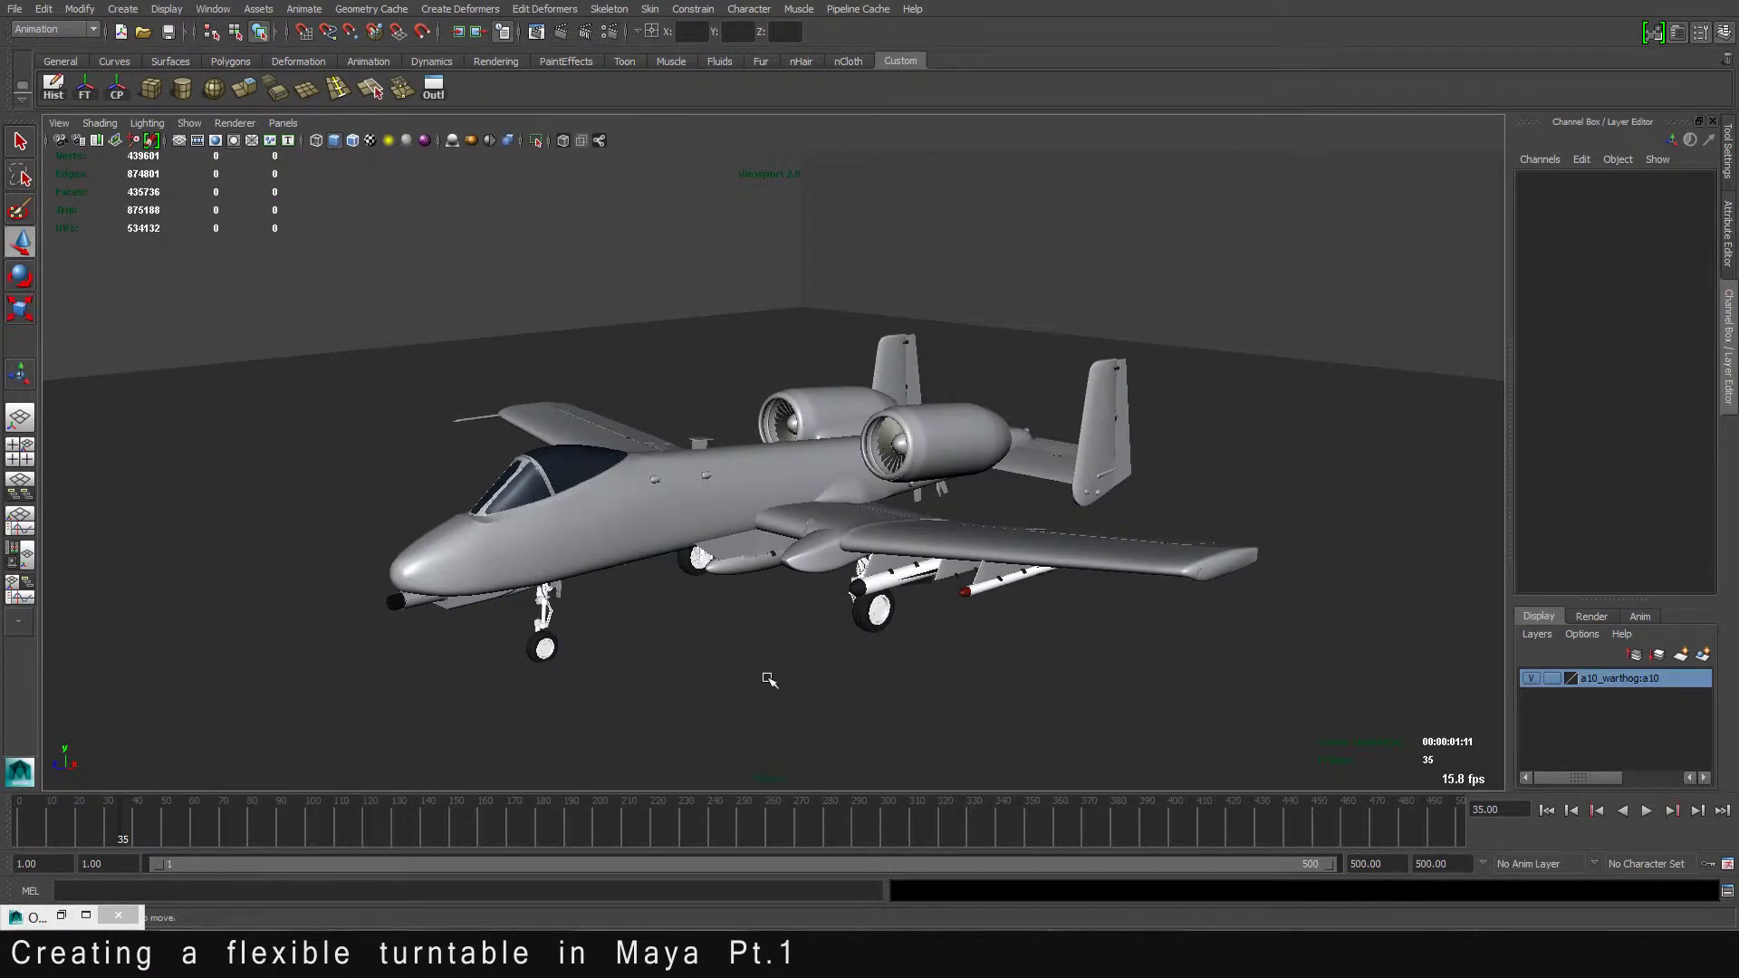
mouse_move(697, 461)
left_mouse_down("alt")
mouse_move(717, 459)
mouse_move(690, 453)
left_mouse_up("alt")
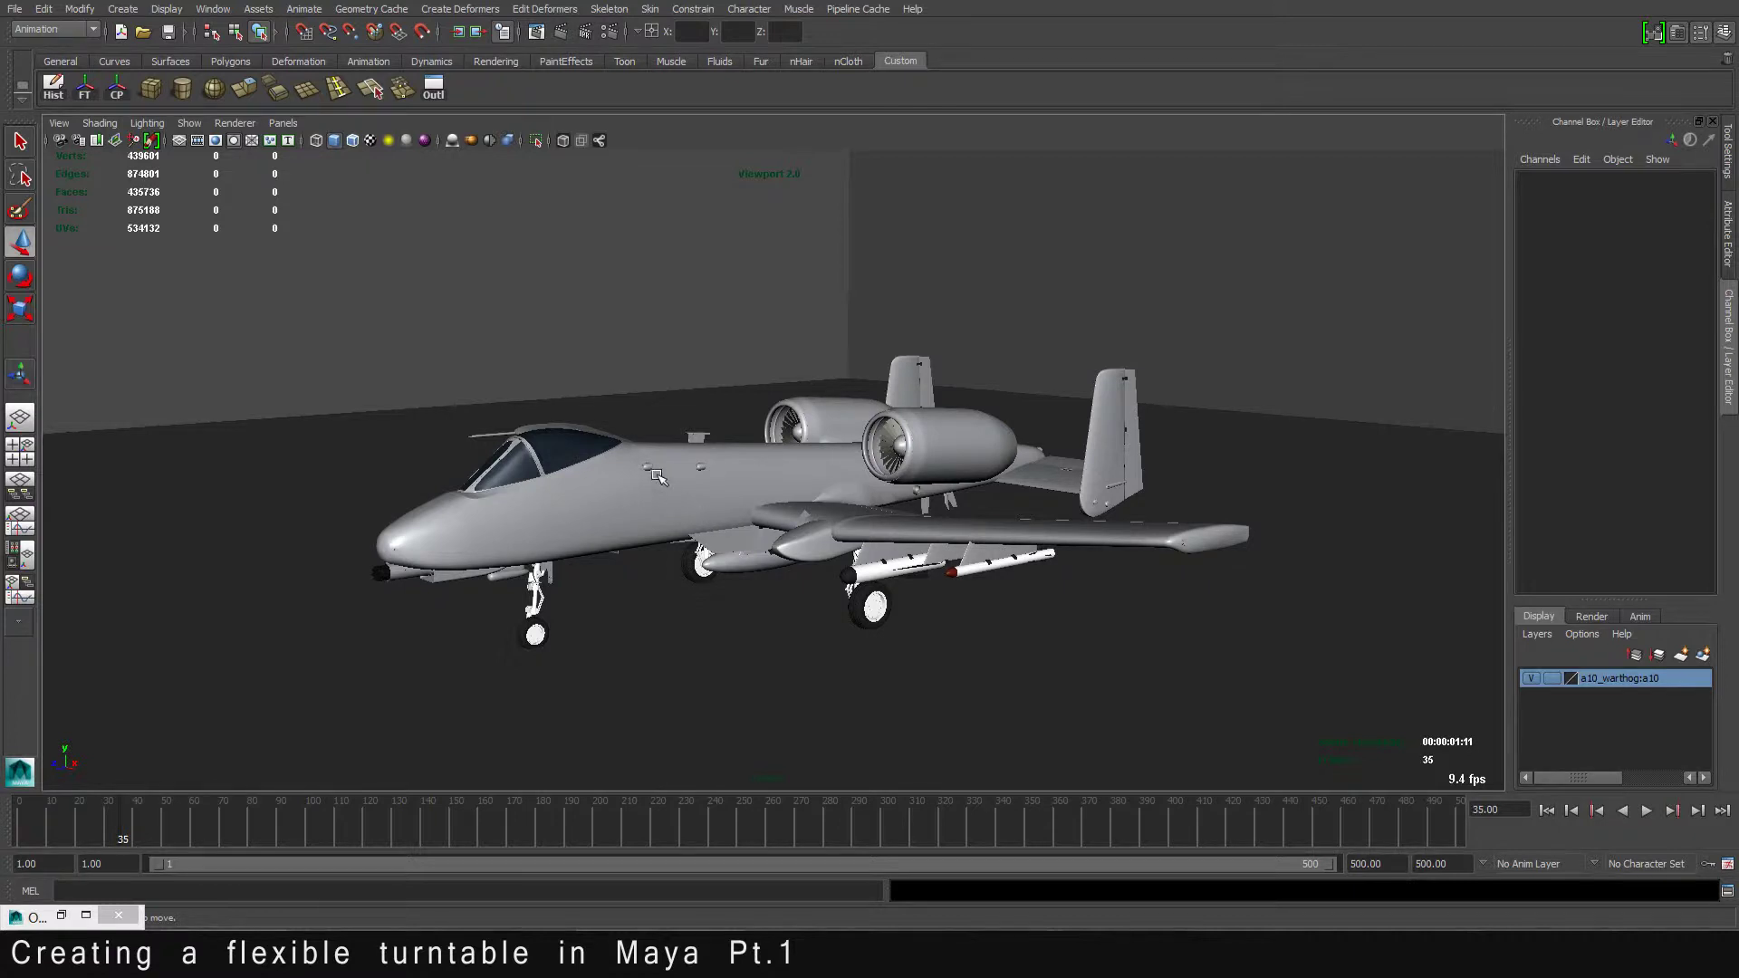
left_click_drag(658, 477, 674, 485, "alt")
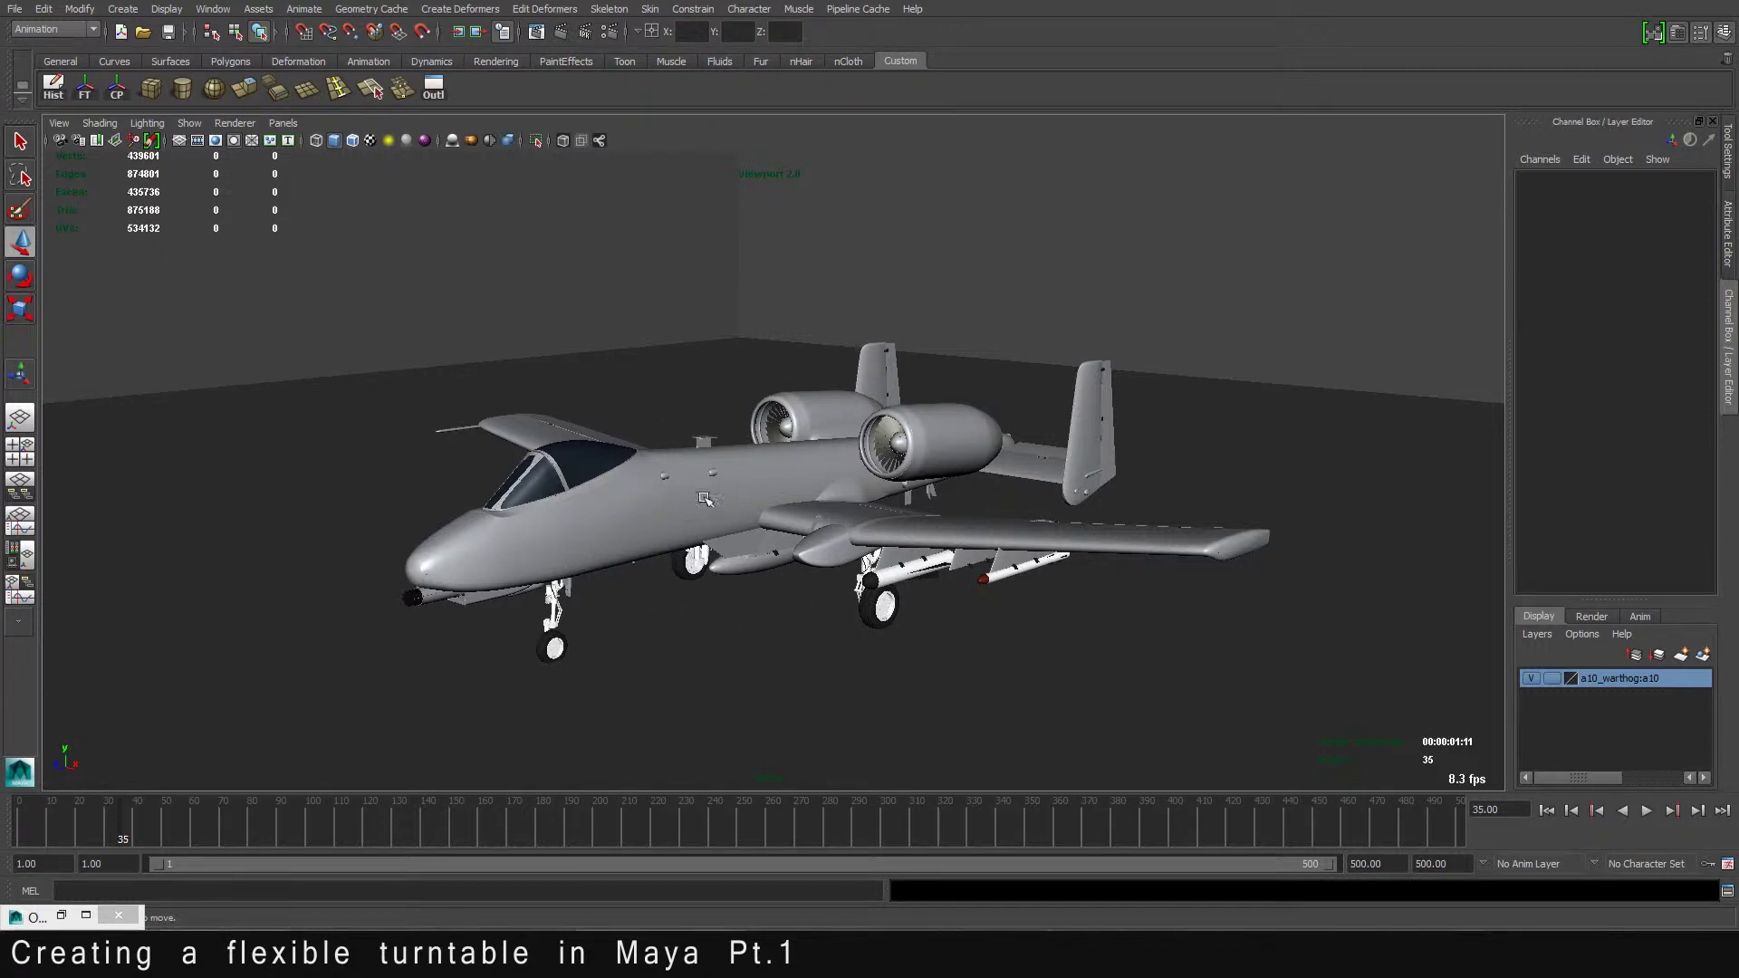
left_click_drag(748, 476, 675, 467, "alt")
Step: Select the aircraft and room, then deselect the aircraft so only the background stays selected
left_click_drag(354, 323, 1313, 625)
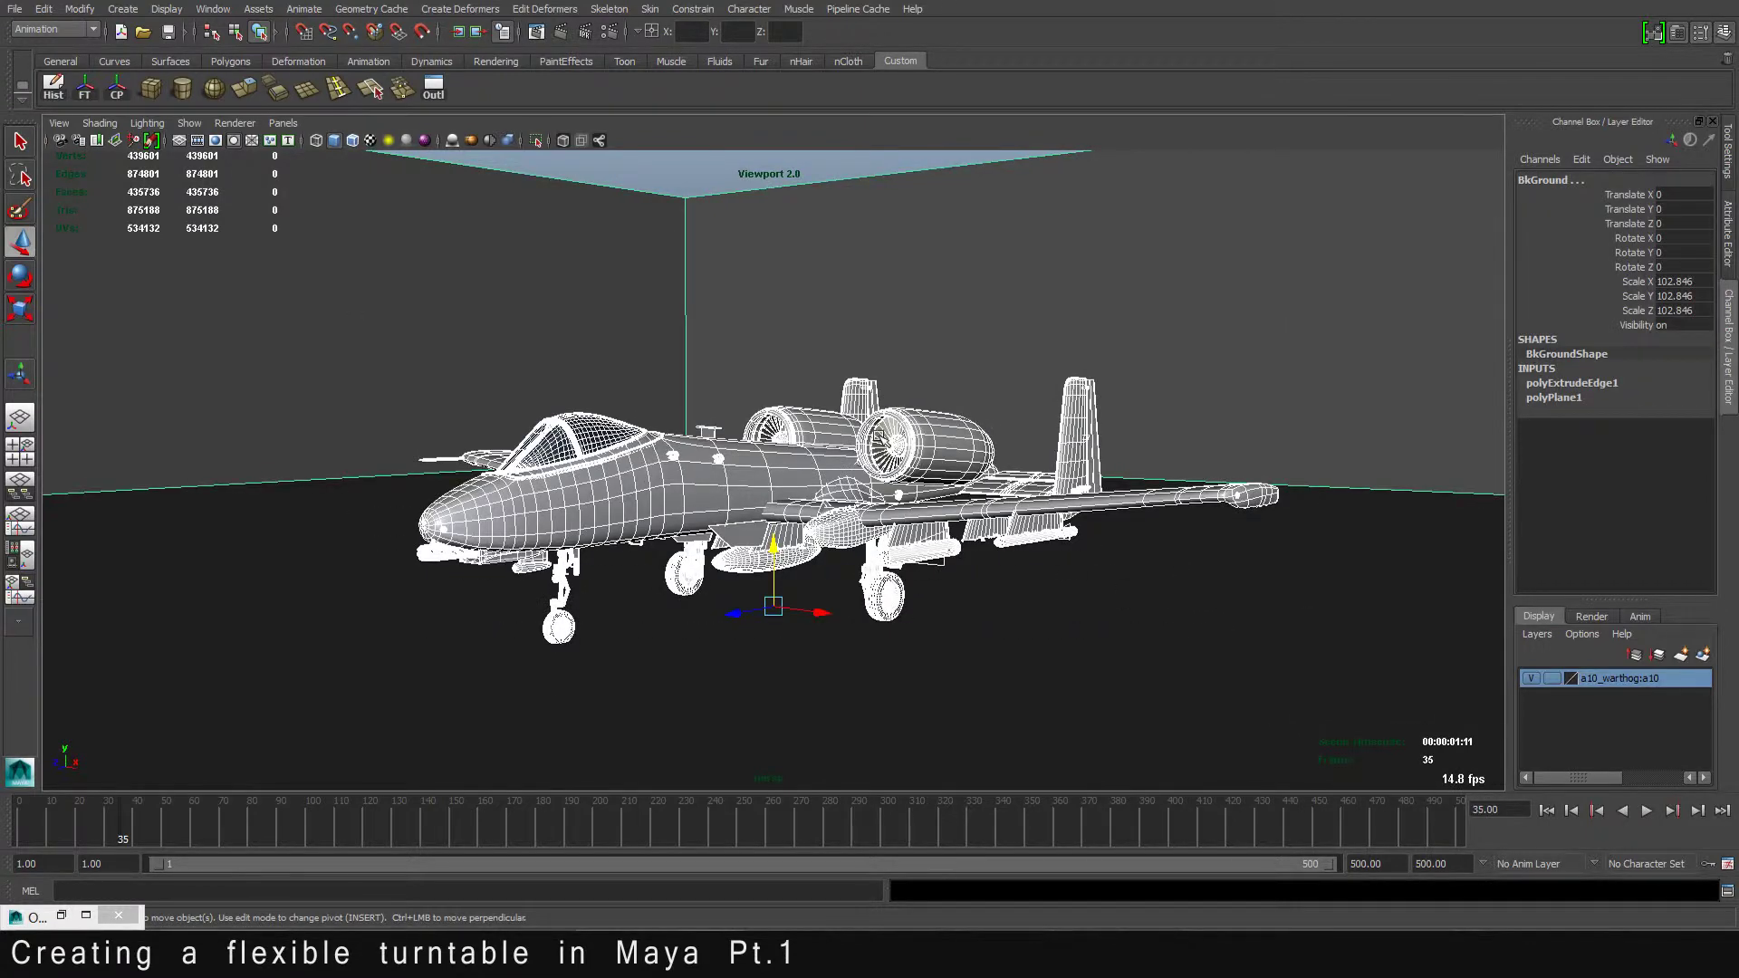
left_click_drag(816, 452, 453, 271, "alt")
left_click(405, 227)
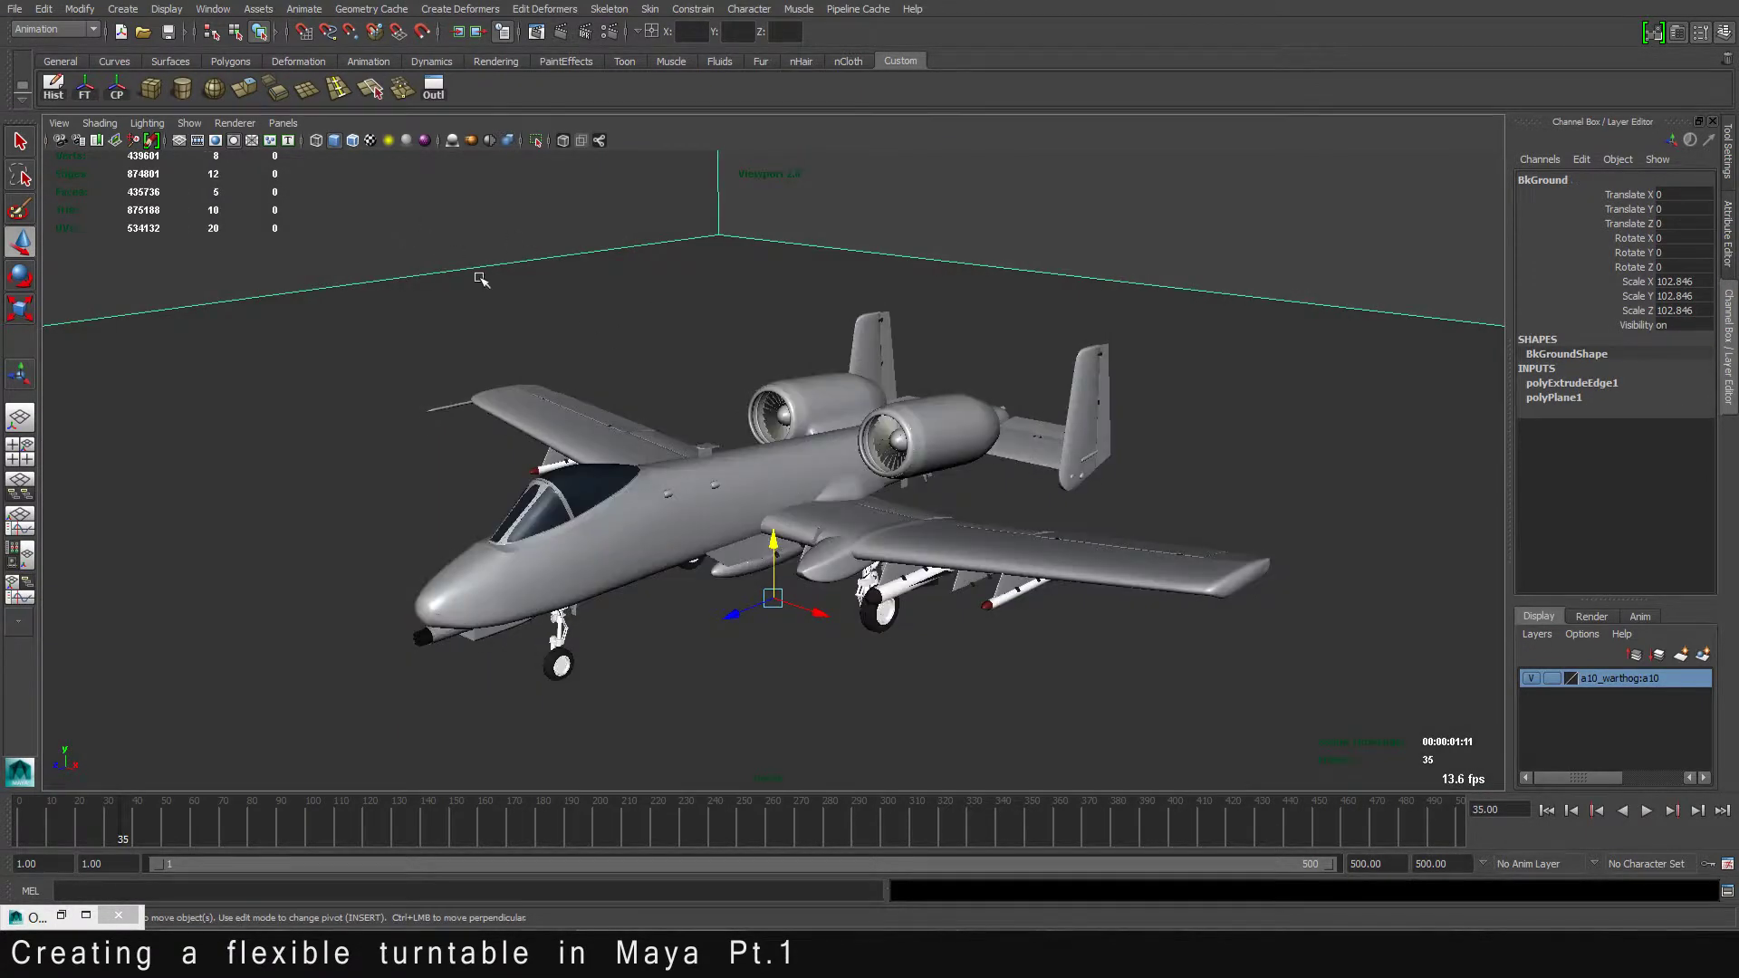
left_click_drag(660, 366, 466, 263, "alt")
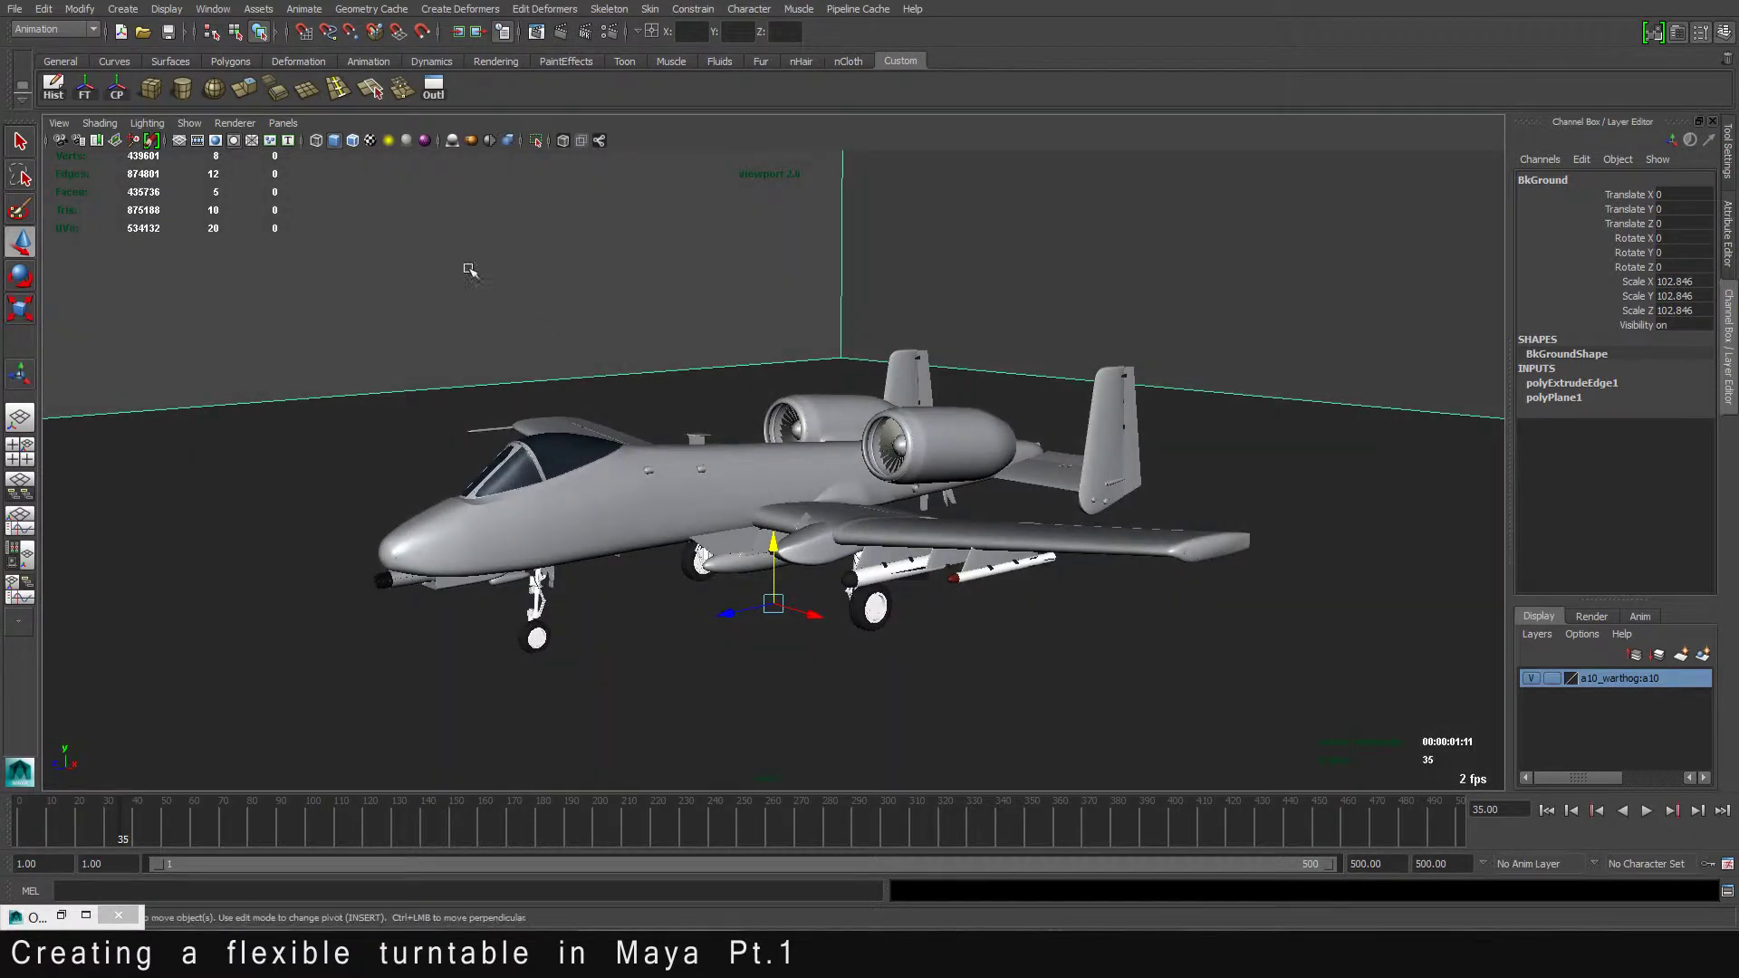
Step: Create a locator and raise it into the fuselage to Translate Y 3.107
left_click(125, 11)
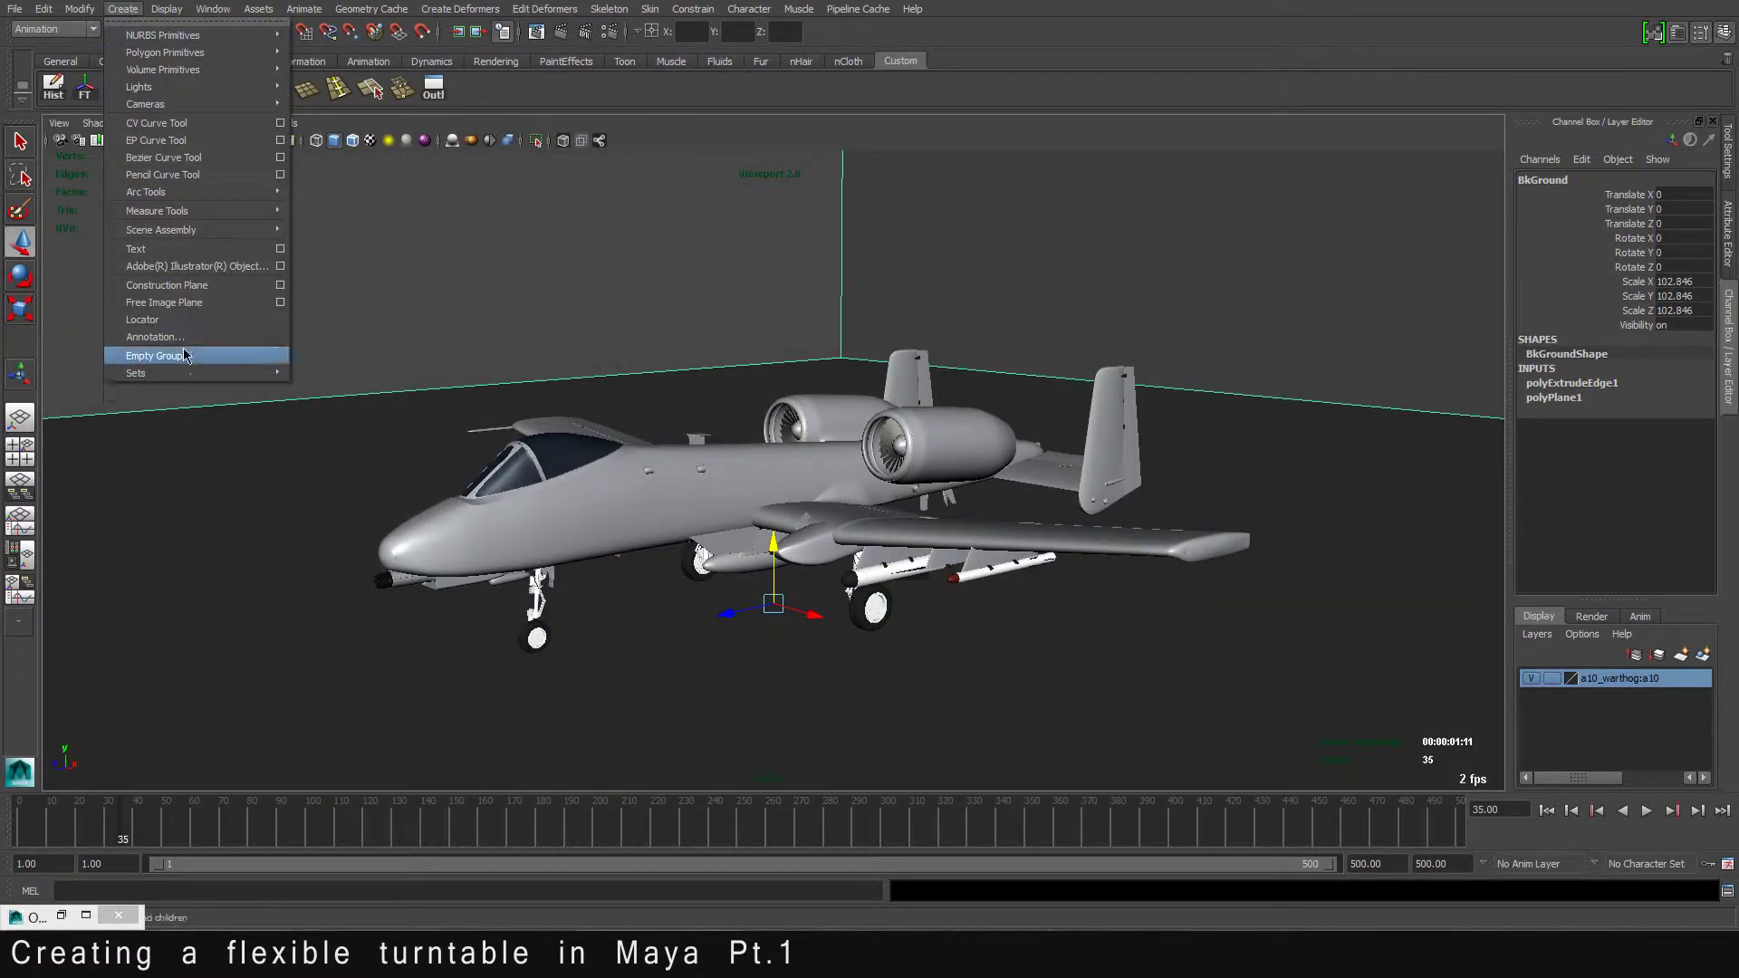
left_click(175, 315)
left_click_drag(257, 338, 435, 381, "alt")
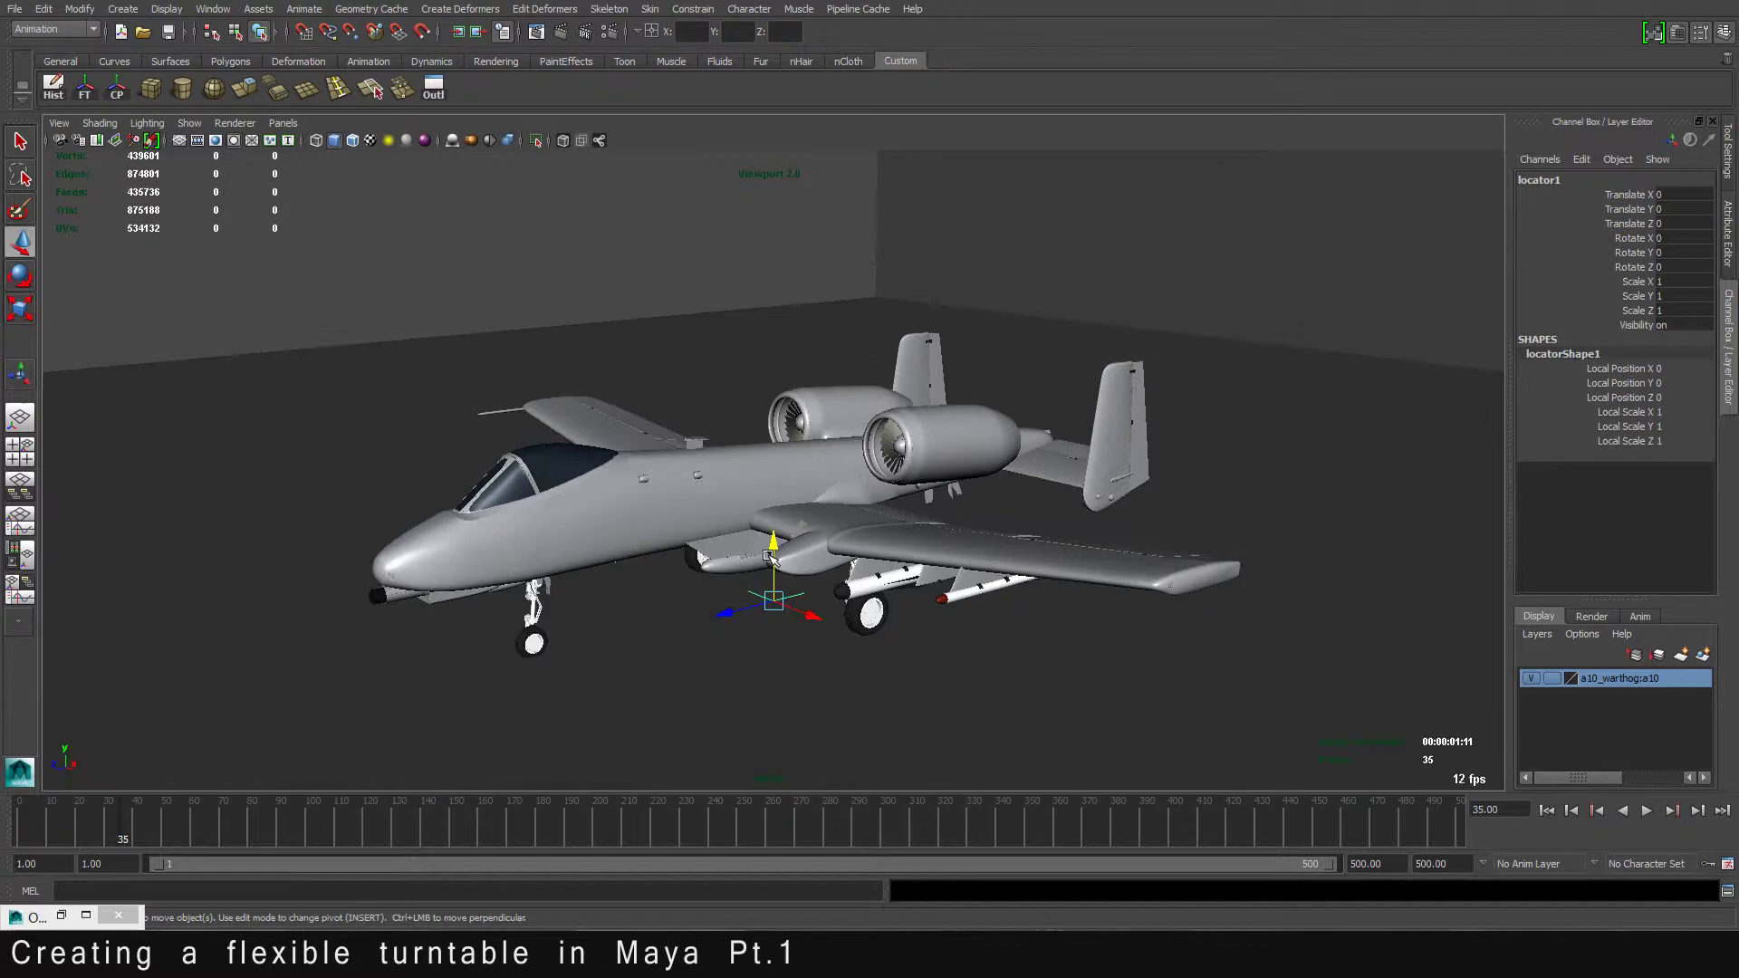
left_click_drag(772, 543, 765, 419)
Step: Scale the locator uniformly to 6.123 and reframe the view on the aircraft
key("r")
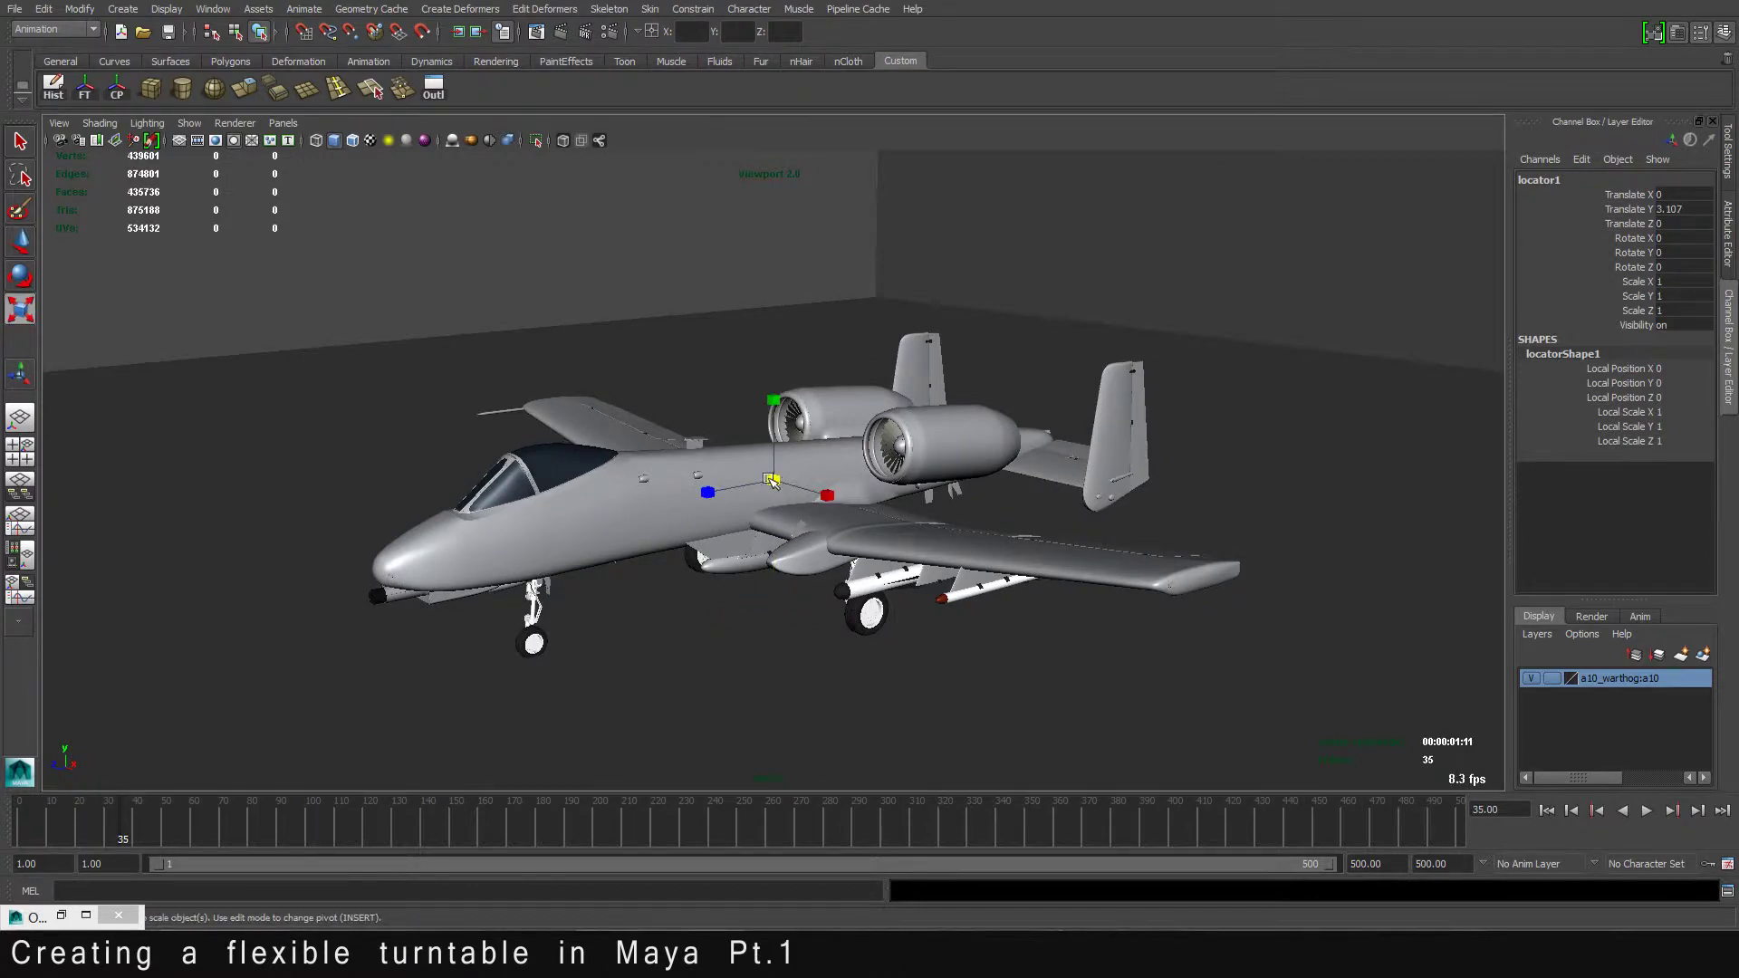
left_click_drag(772, 480, 949, 469)
right_click_drag(919, 466, 948, 490, "alt")
left_click_drag(948, 490, 919, 491, "alt")
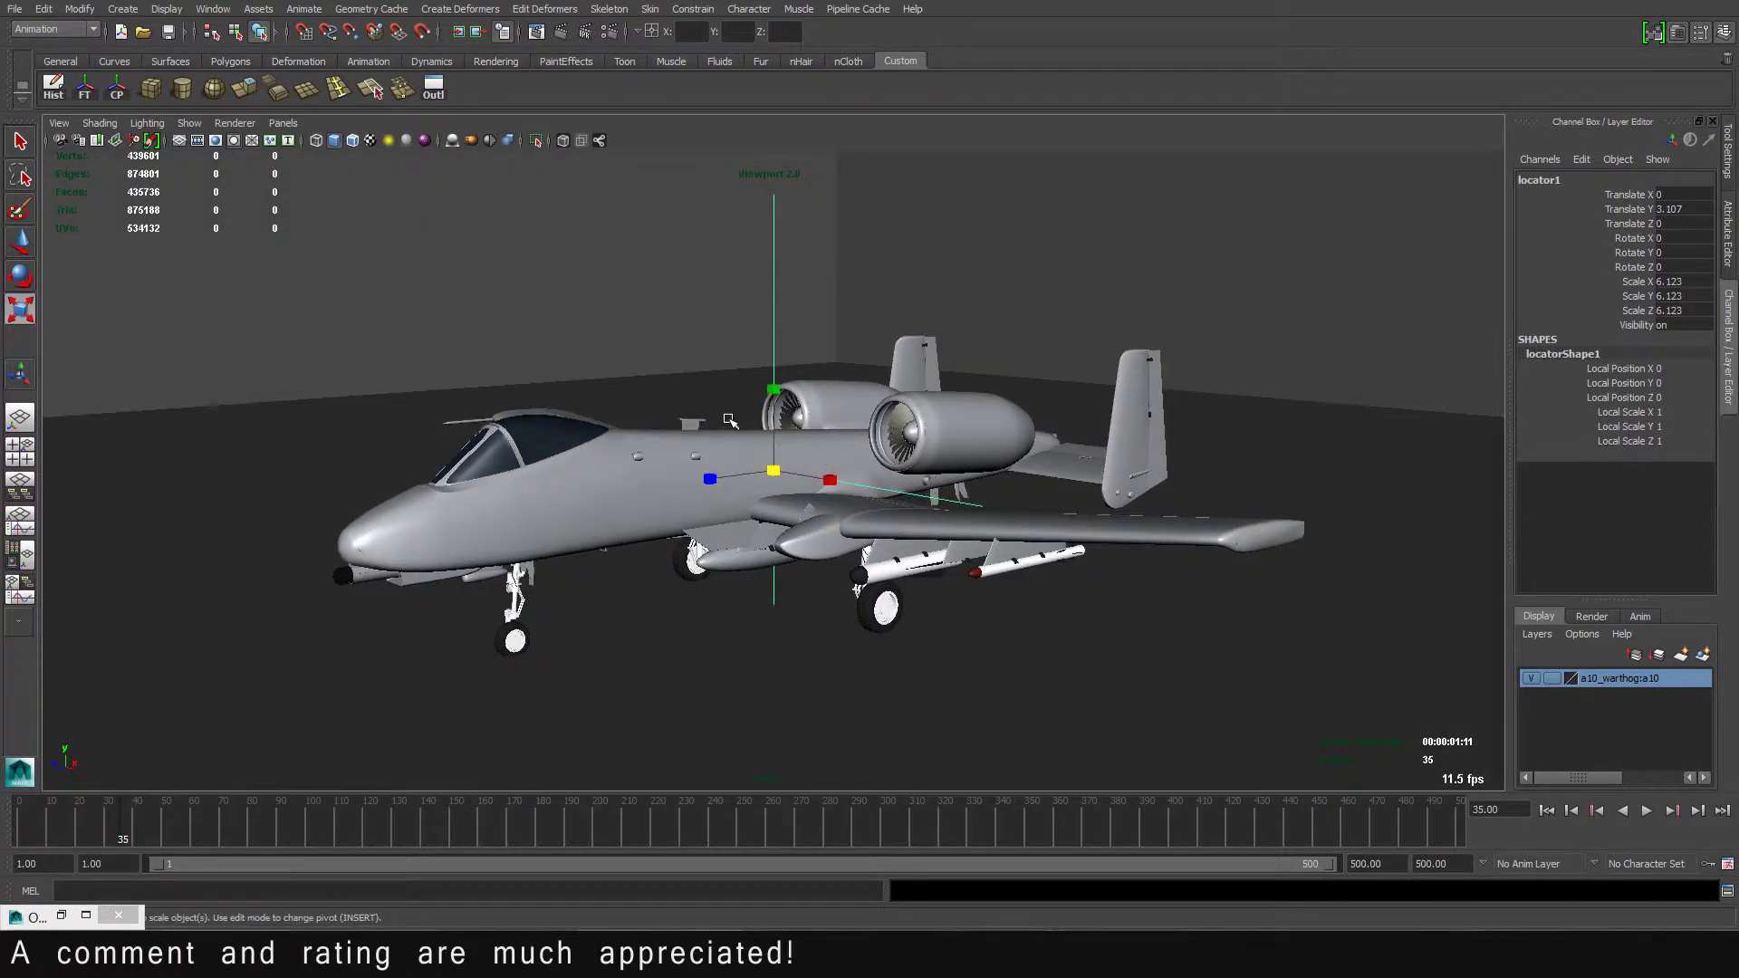
Step: Turn on the 960x540 resolution gate, reframe the A-10, and return to frame 1
left_click(215, 143)
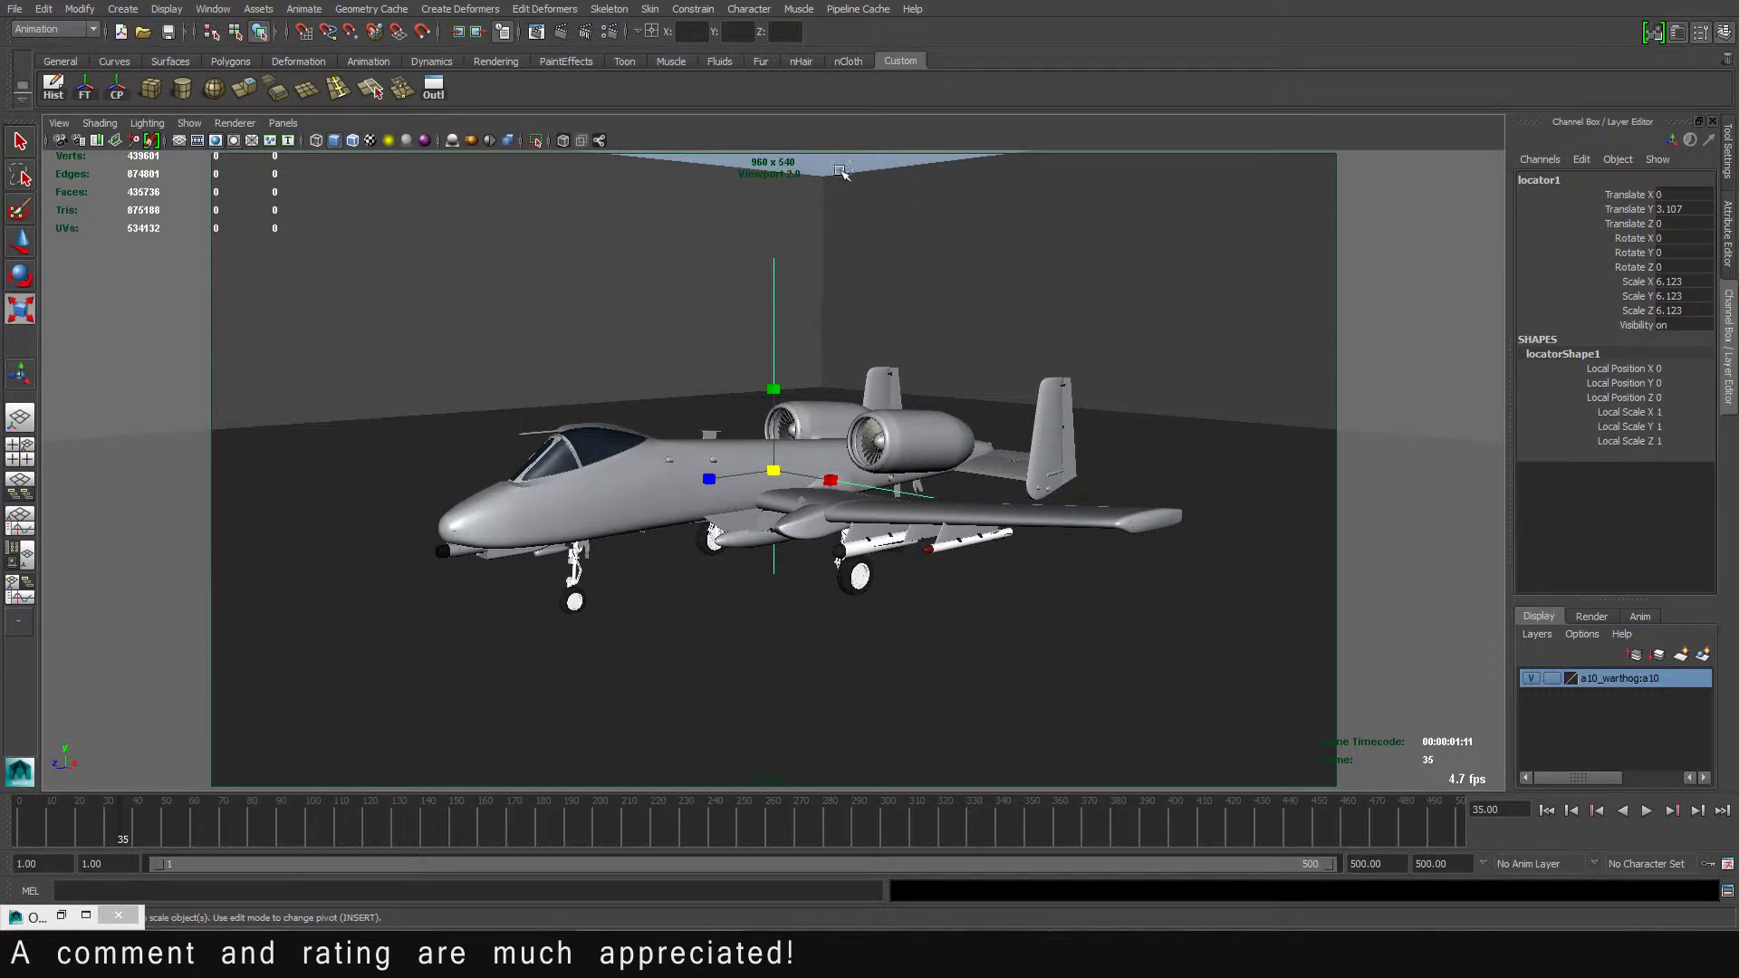
left_click_drag(813, 208, 799, 262, "alt")
right_click_drag(799, 263, 924, 304, "alt")
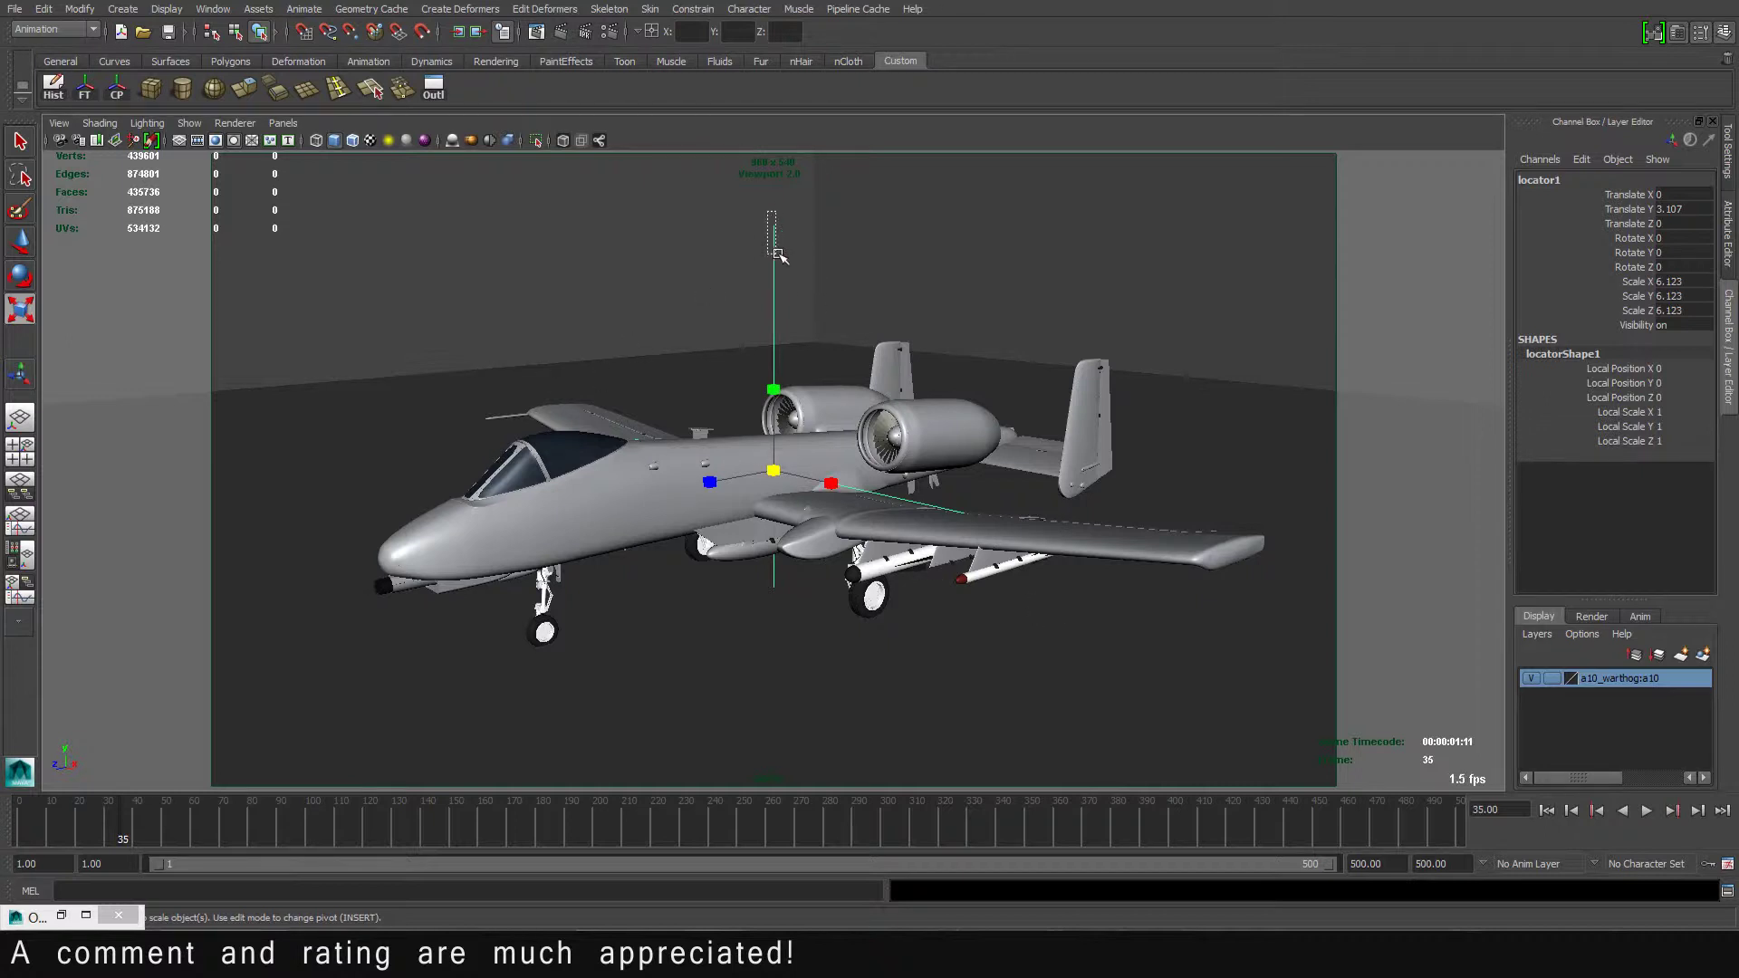
left_click(1546, 810)
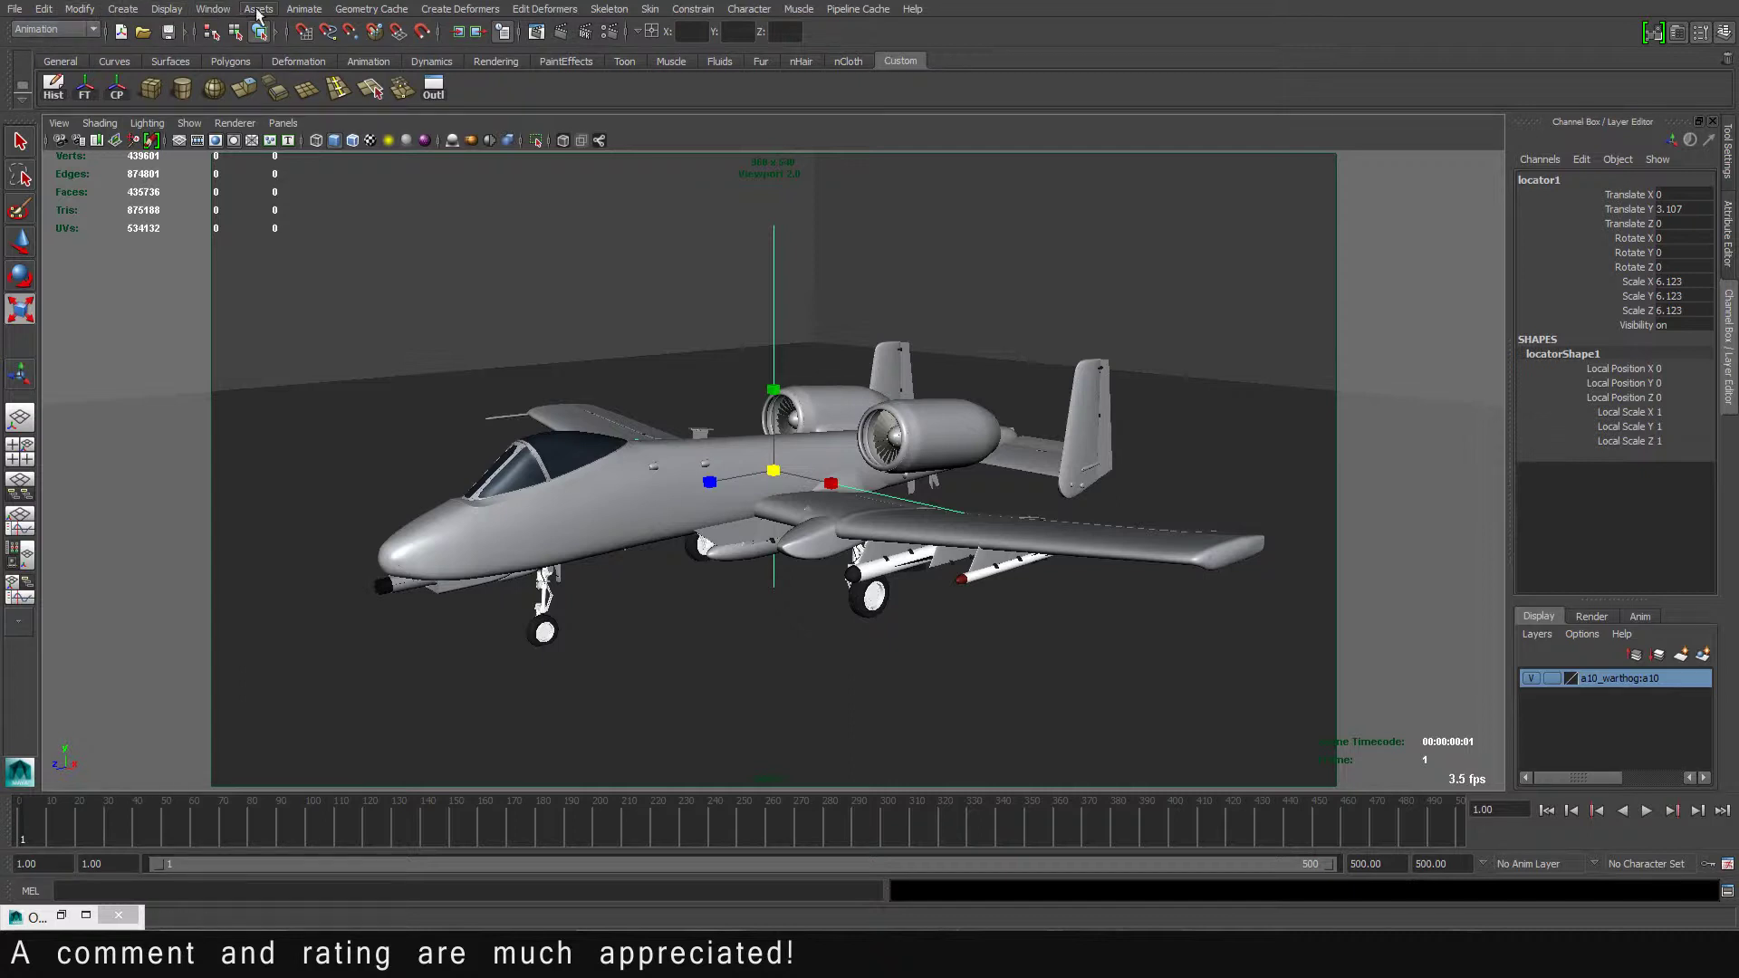
left_click(306, 9)
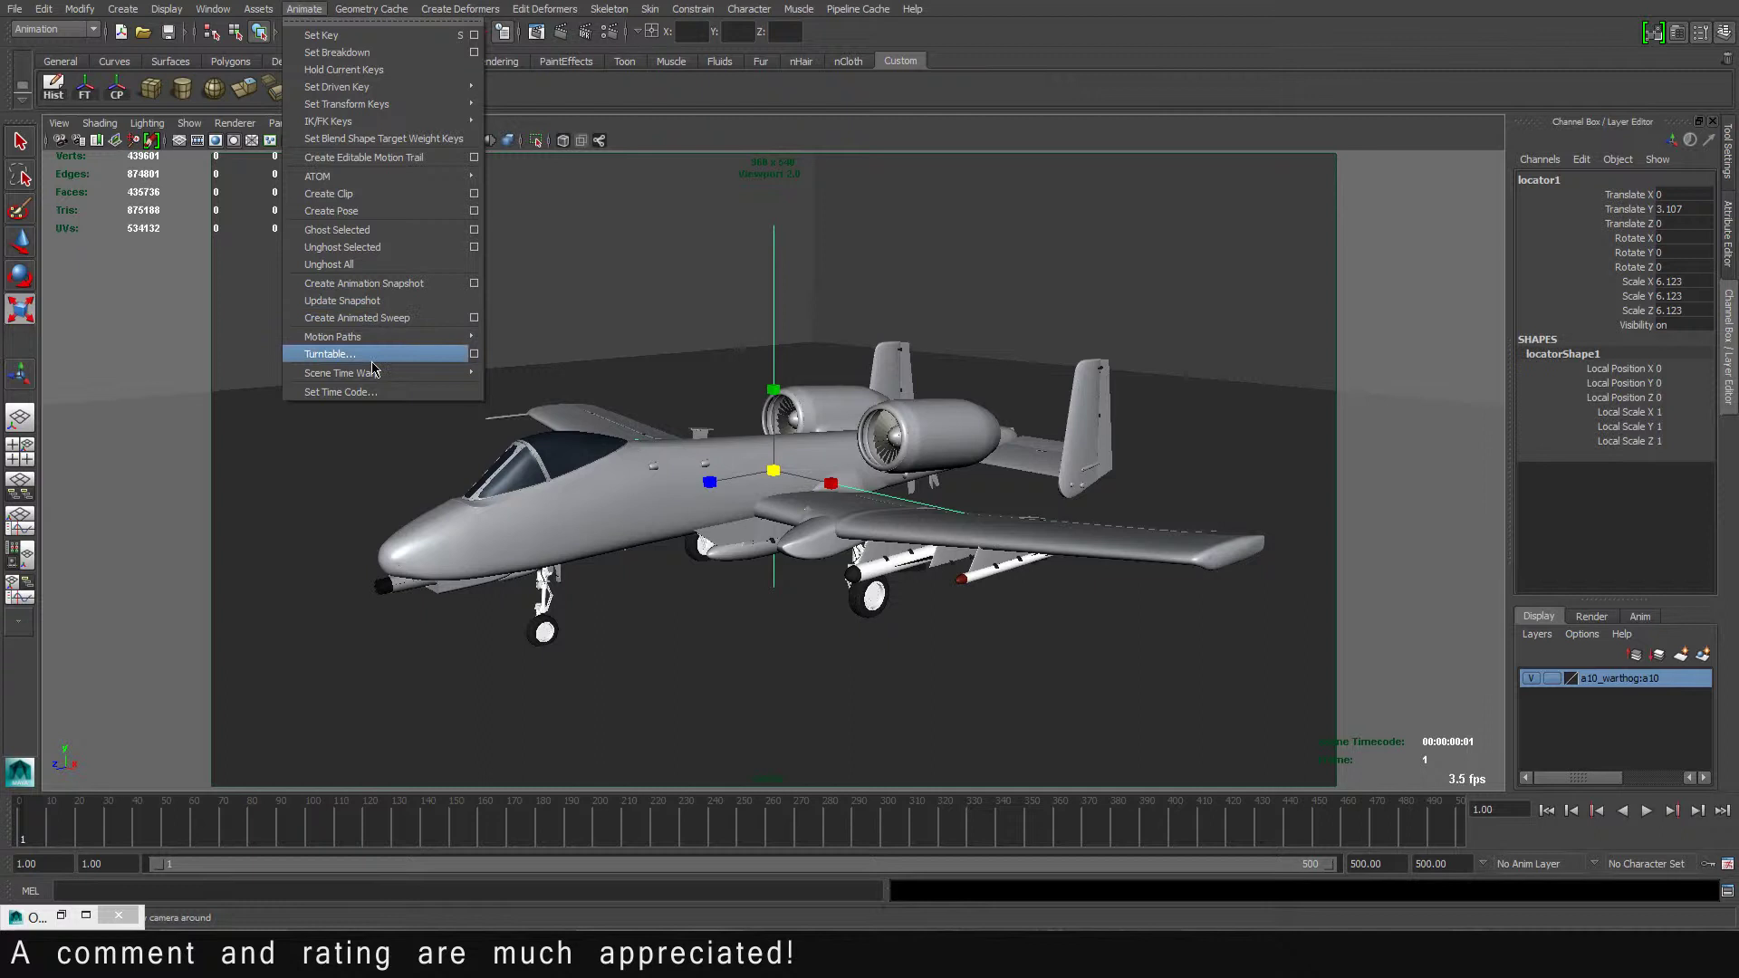
left_click(473, 355)
left_click_drag(385, 34, 459, 81)
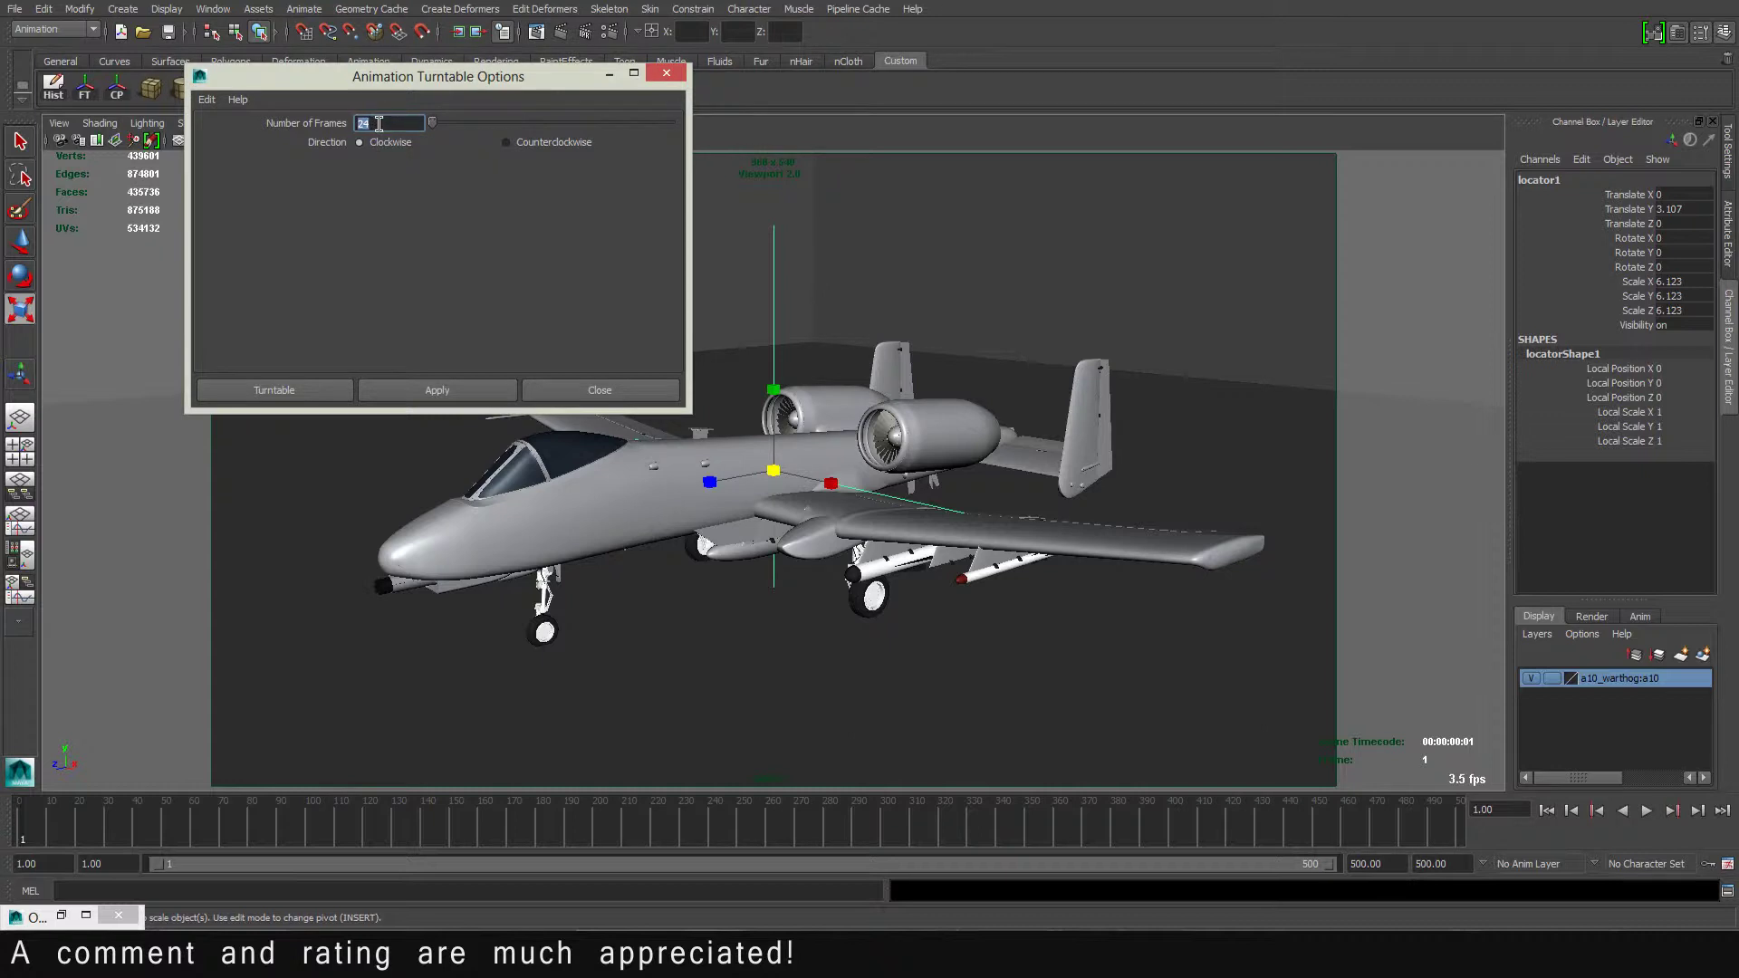
left_click_drag(412, 87, 252, 84)
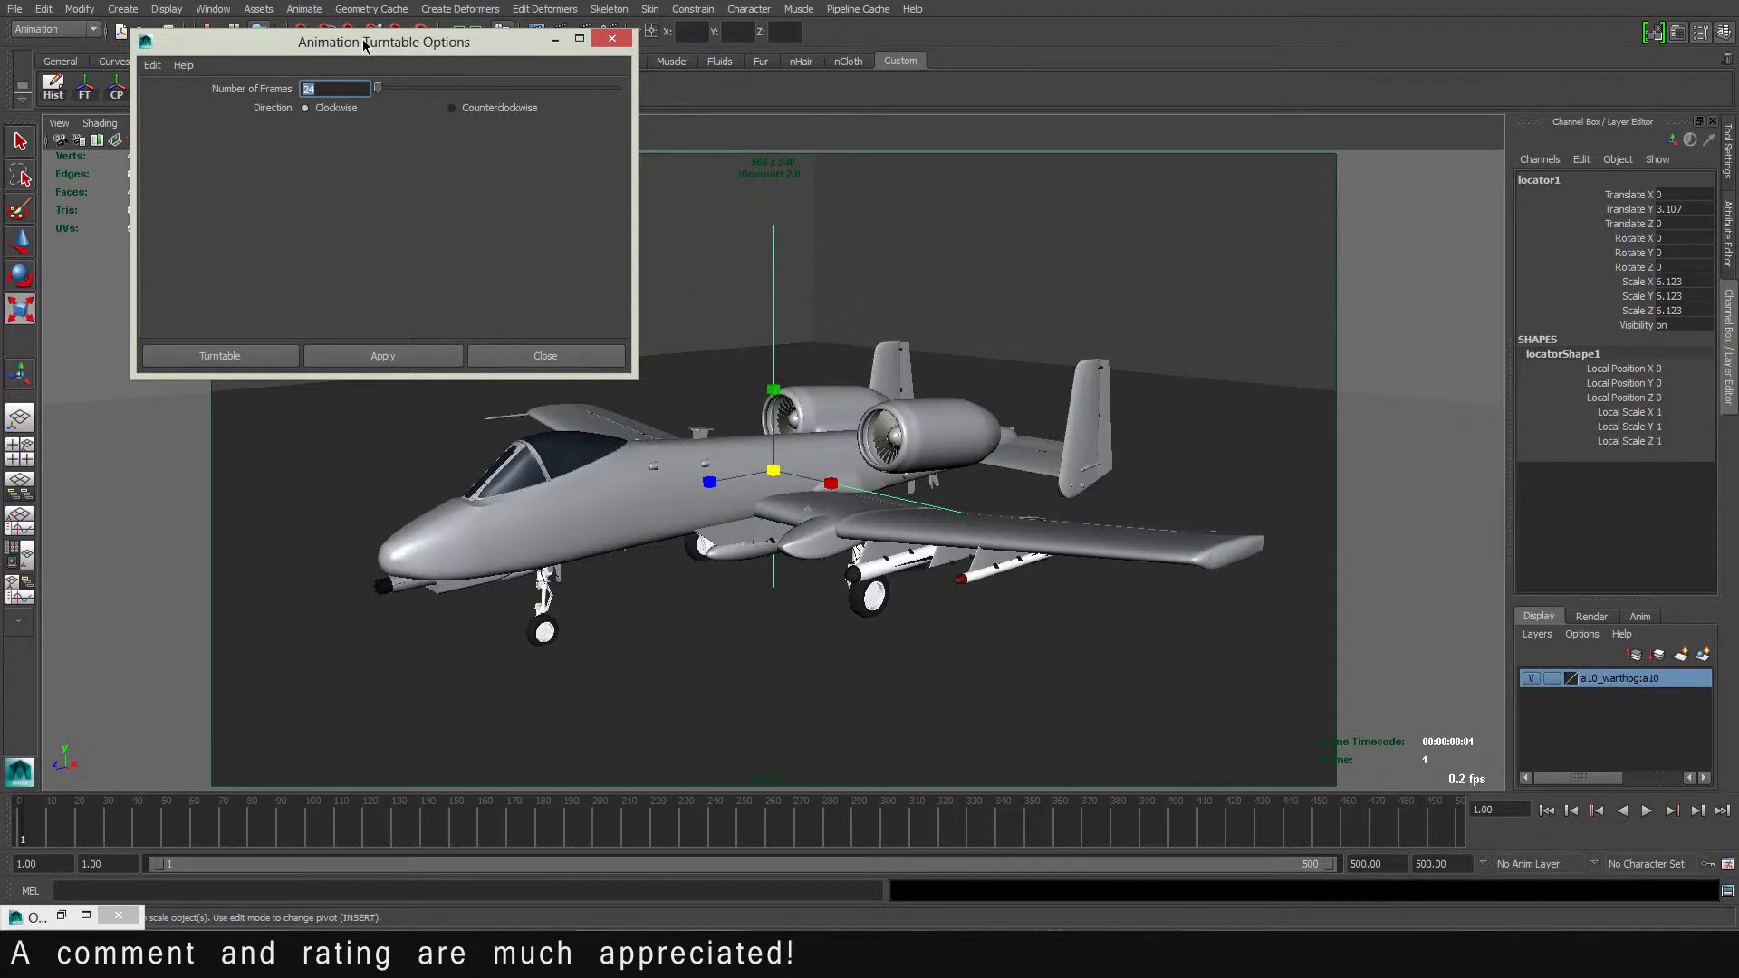
left_click_drag(364, 45, 332, 35)
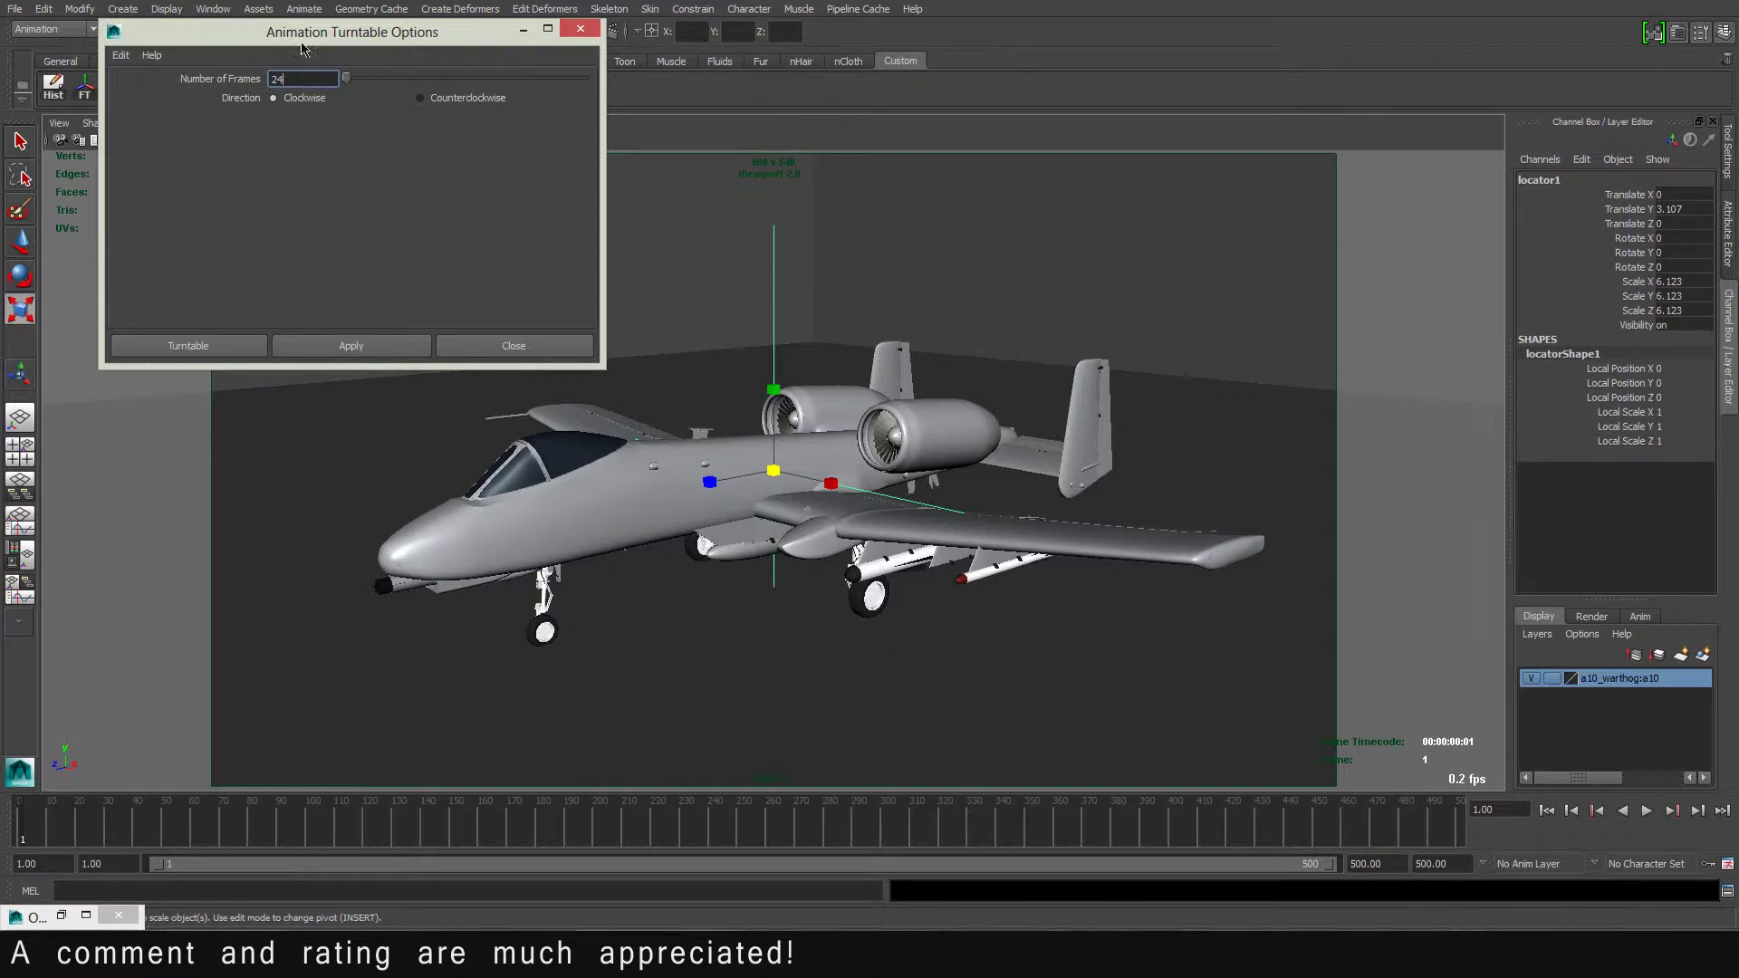
left_click(187, 346)
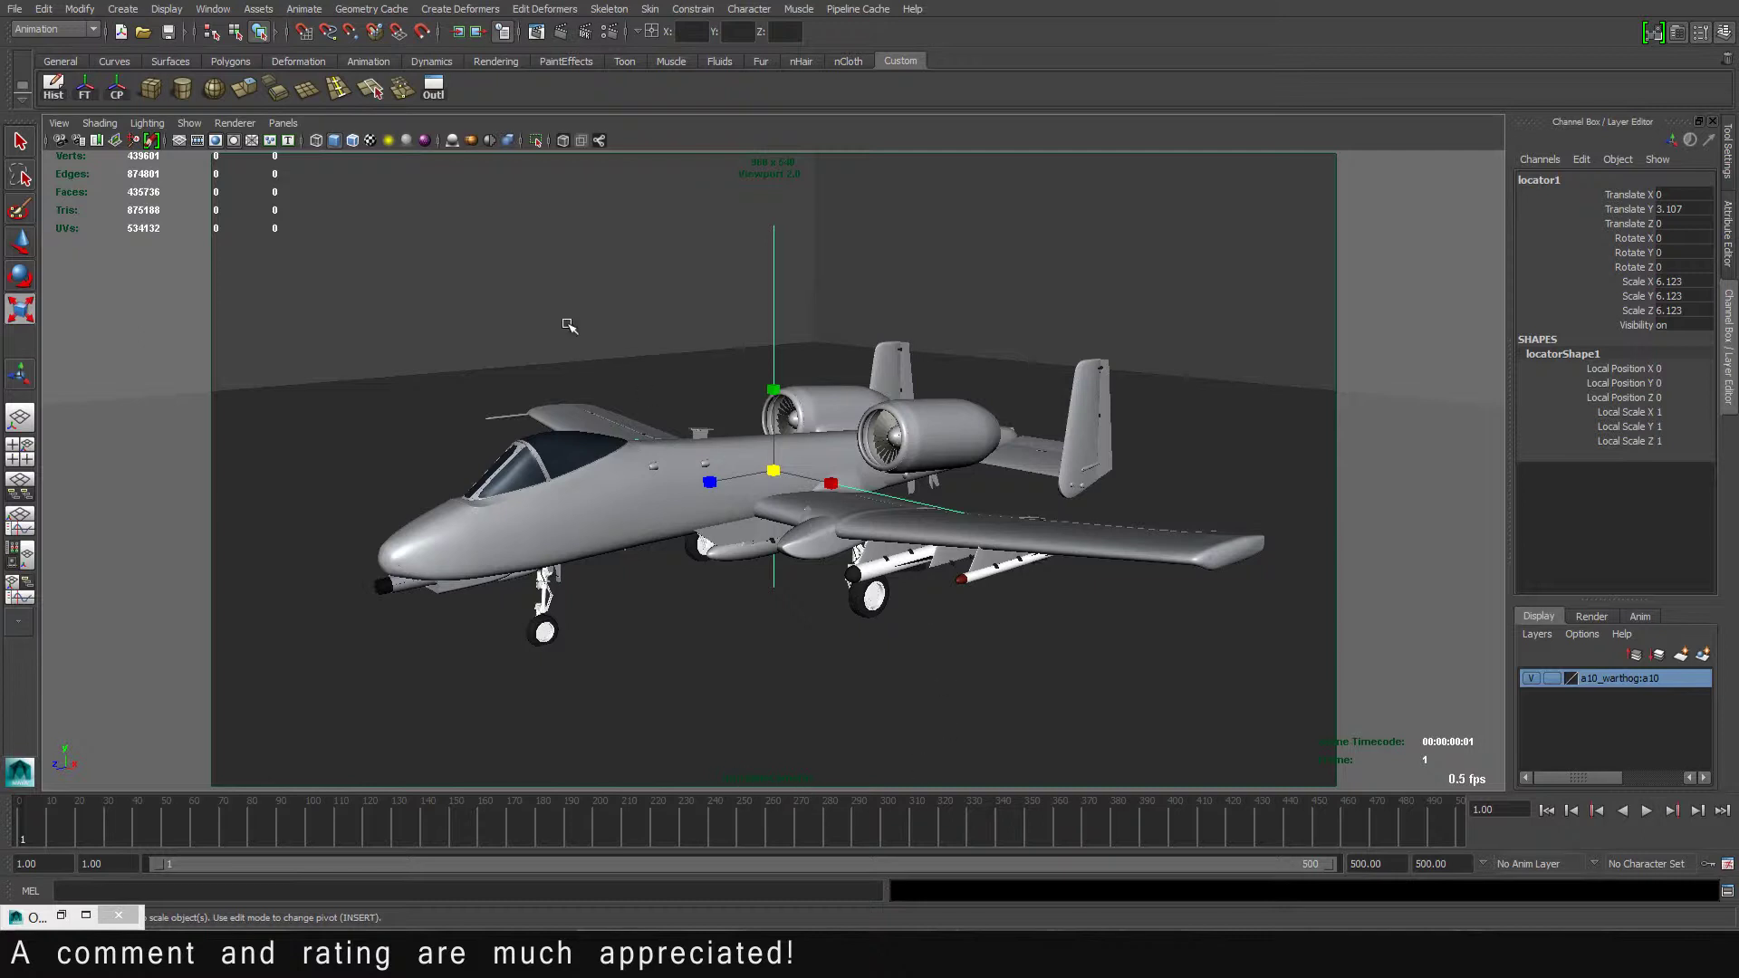
Step: Open the Outliner and expand group1 to reveal its turntable camera
left_click(434, 91)
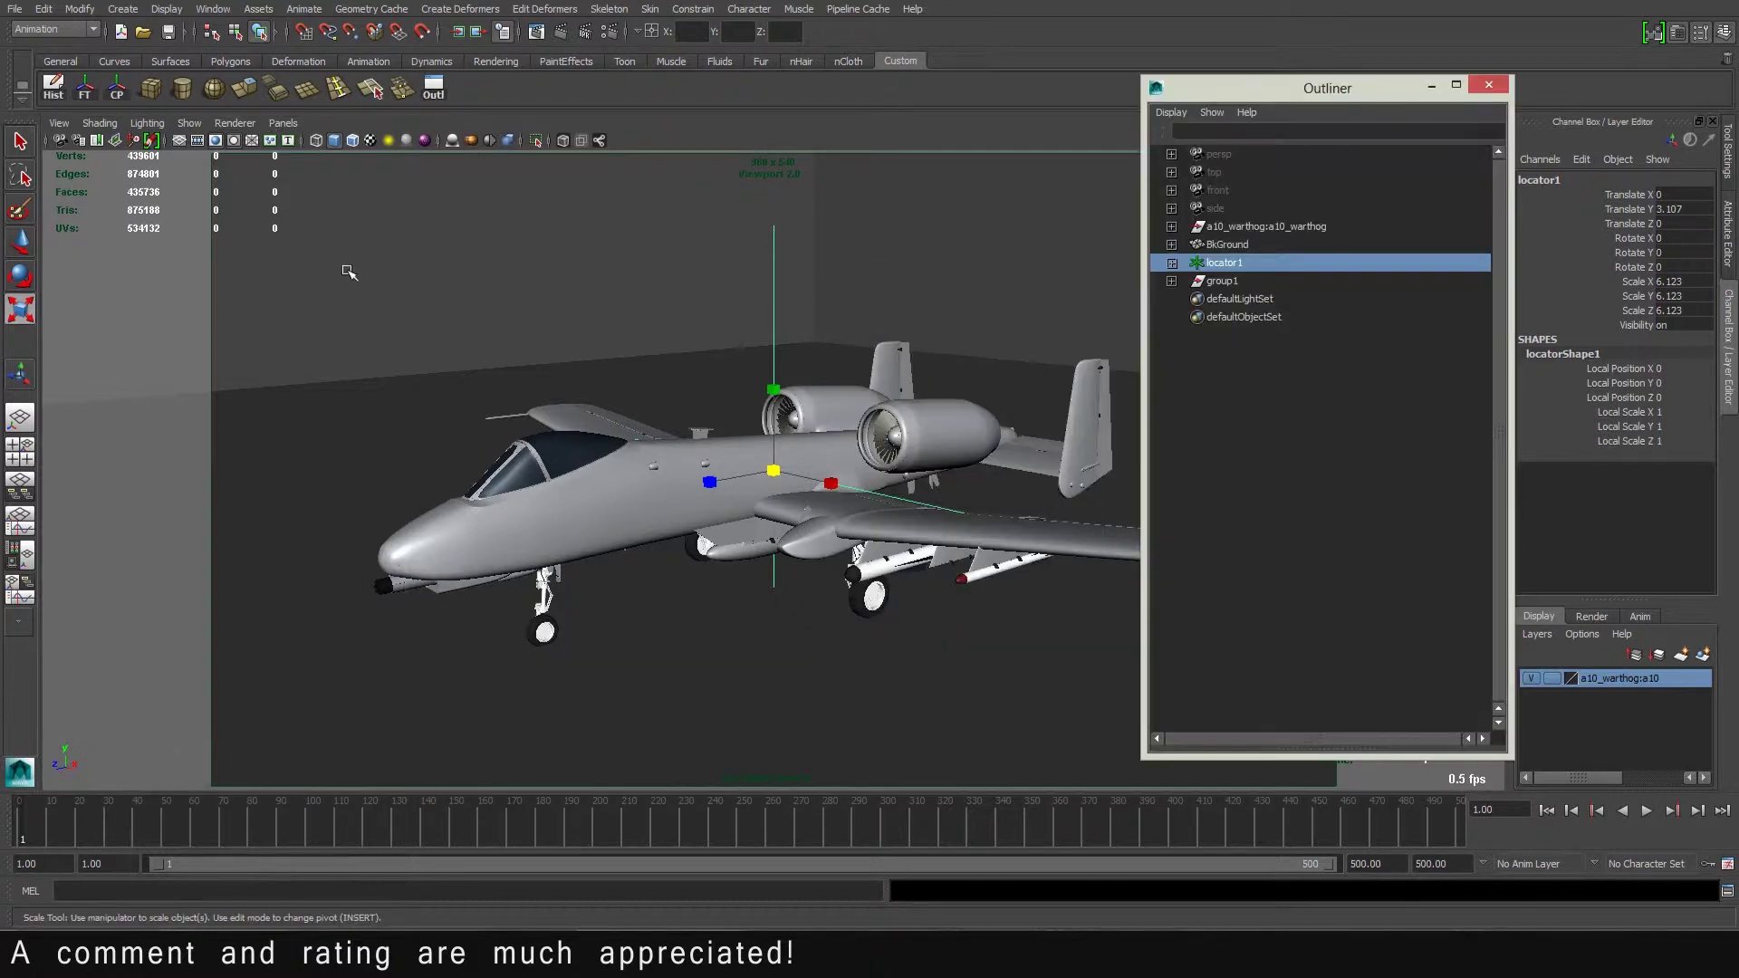
left_click_drag(1244, 88, 1164, 38)
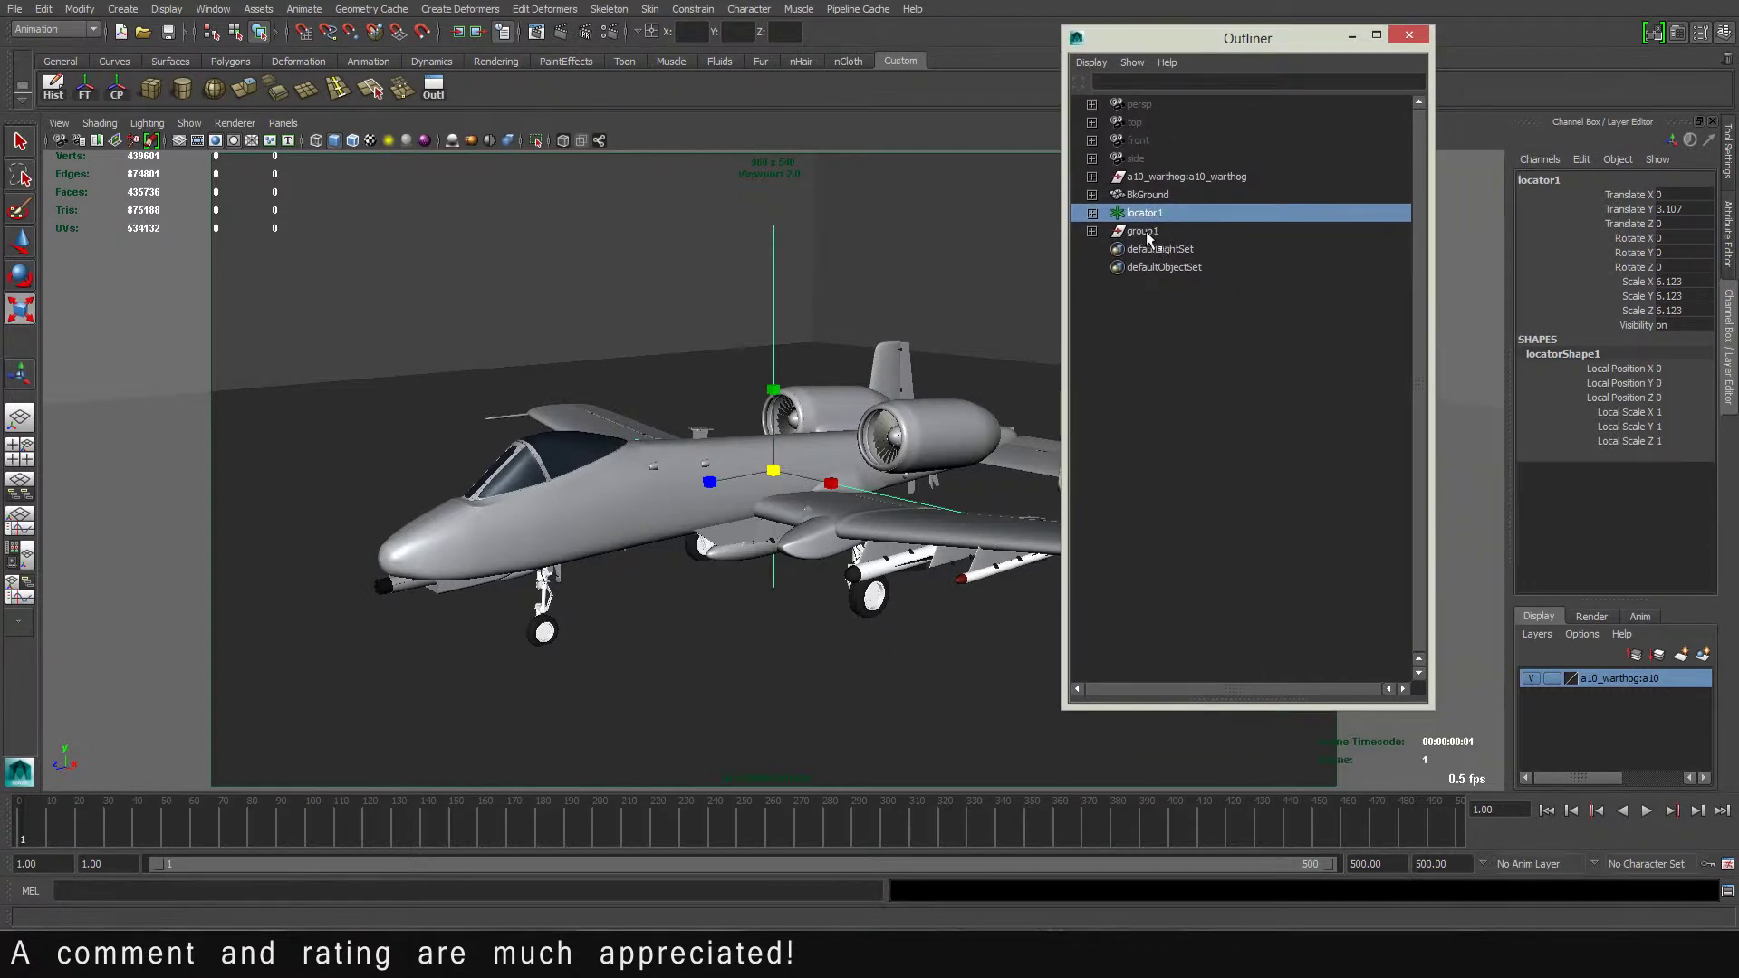
left_click(1143, 232)
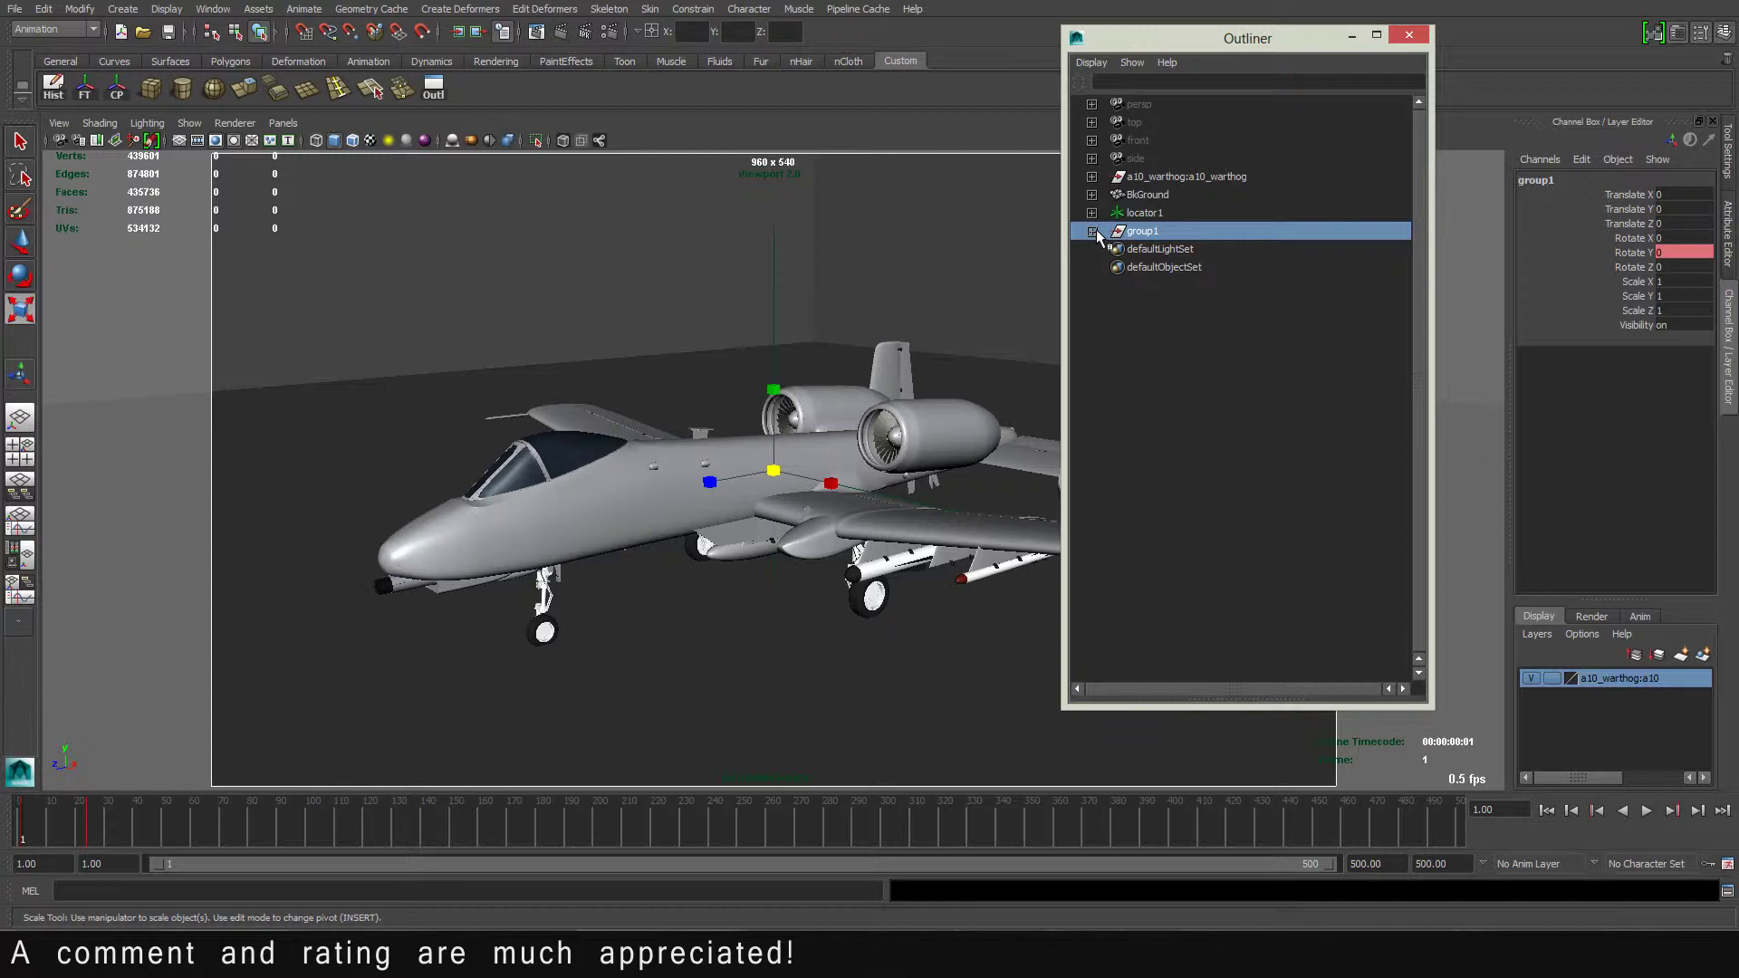
left_click(1092, 231)
left_click(1187, 248)
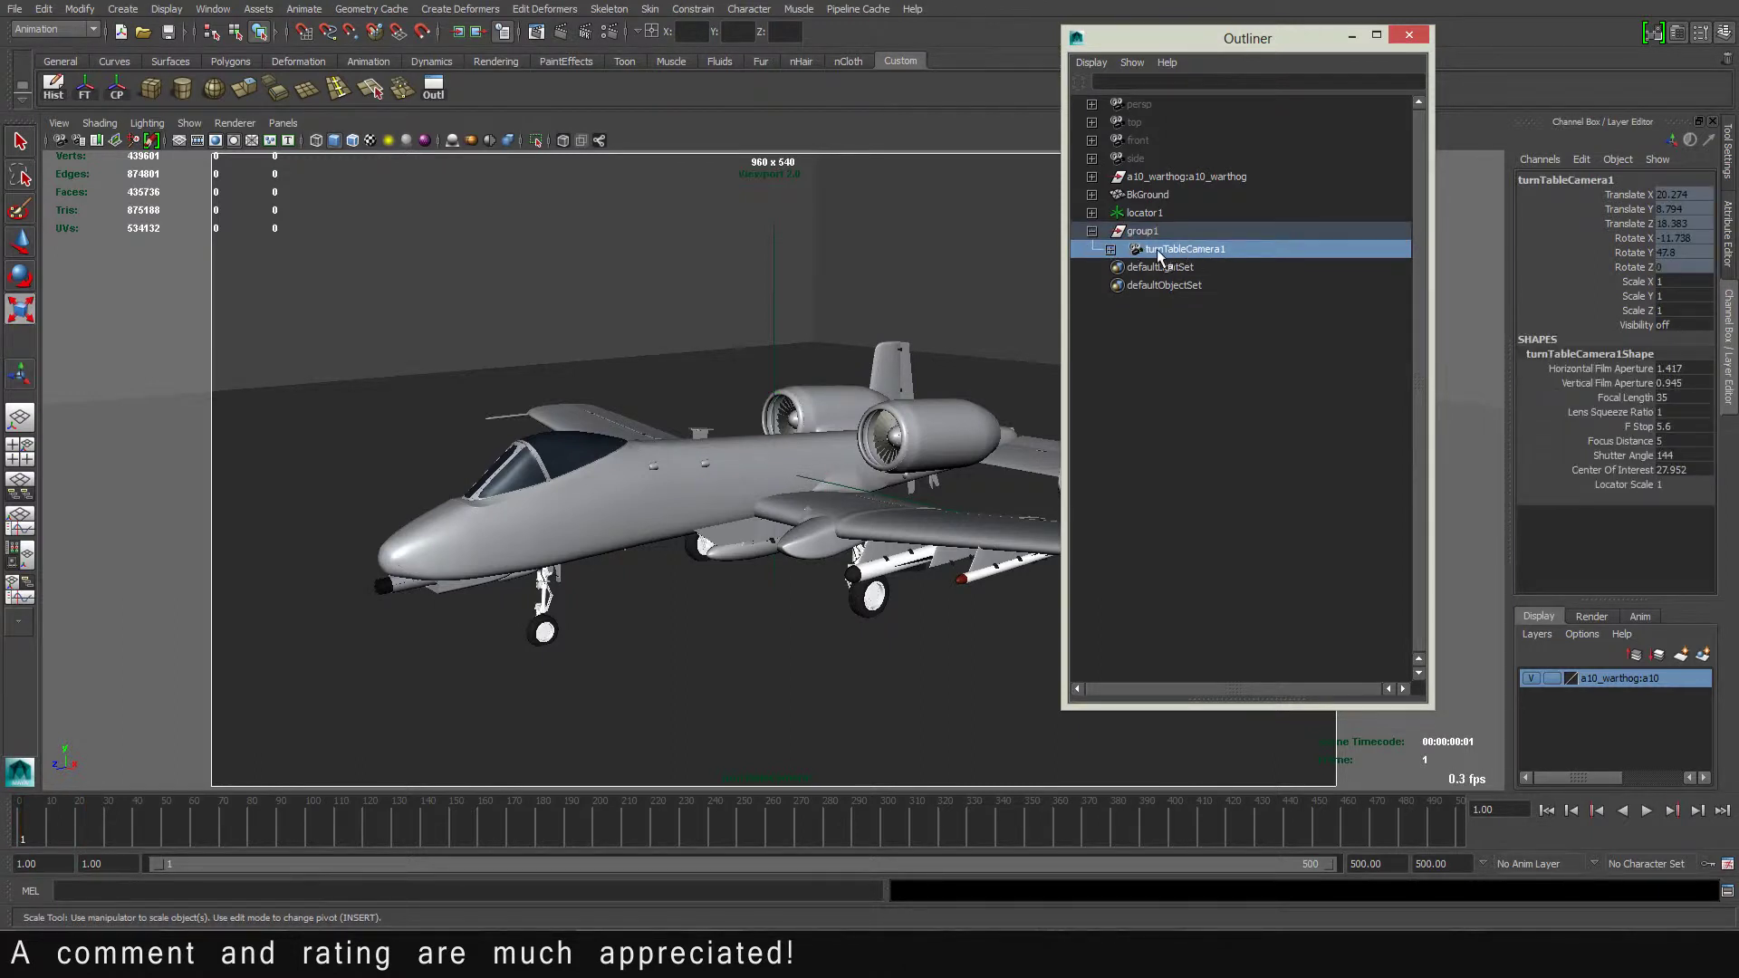
left_click(1161, 232)
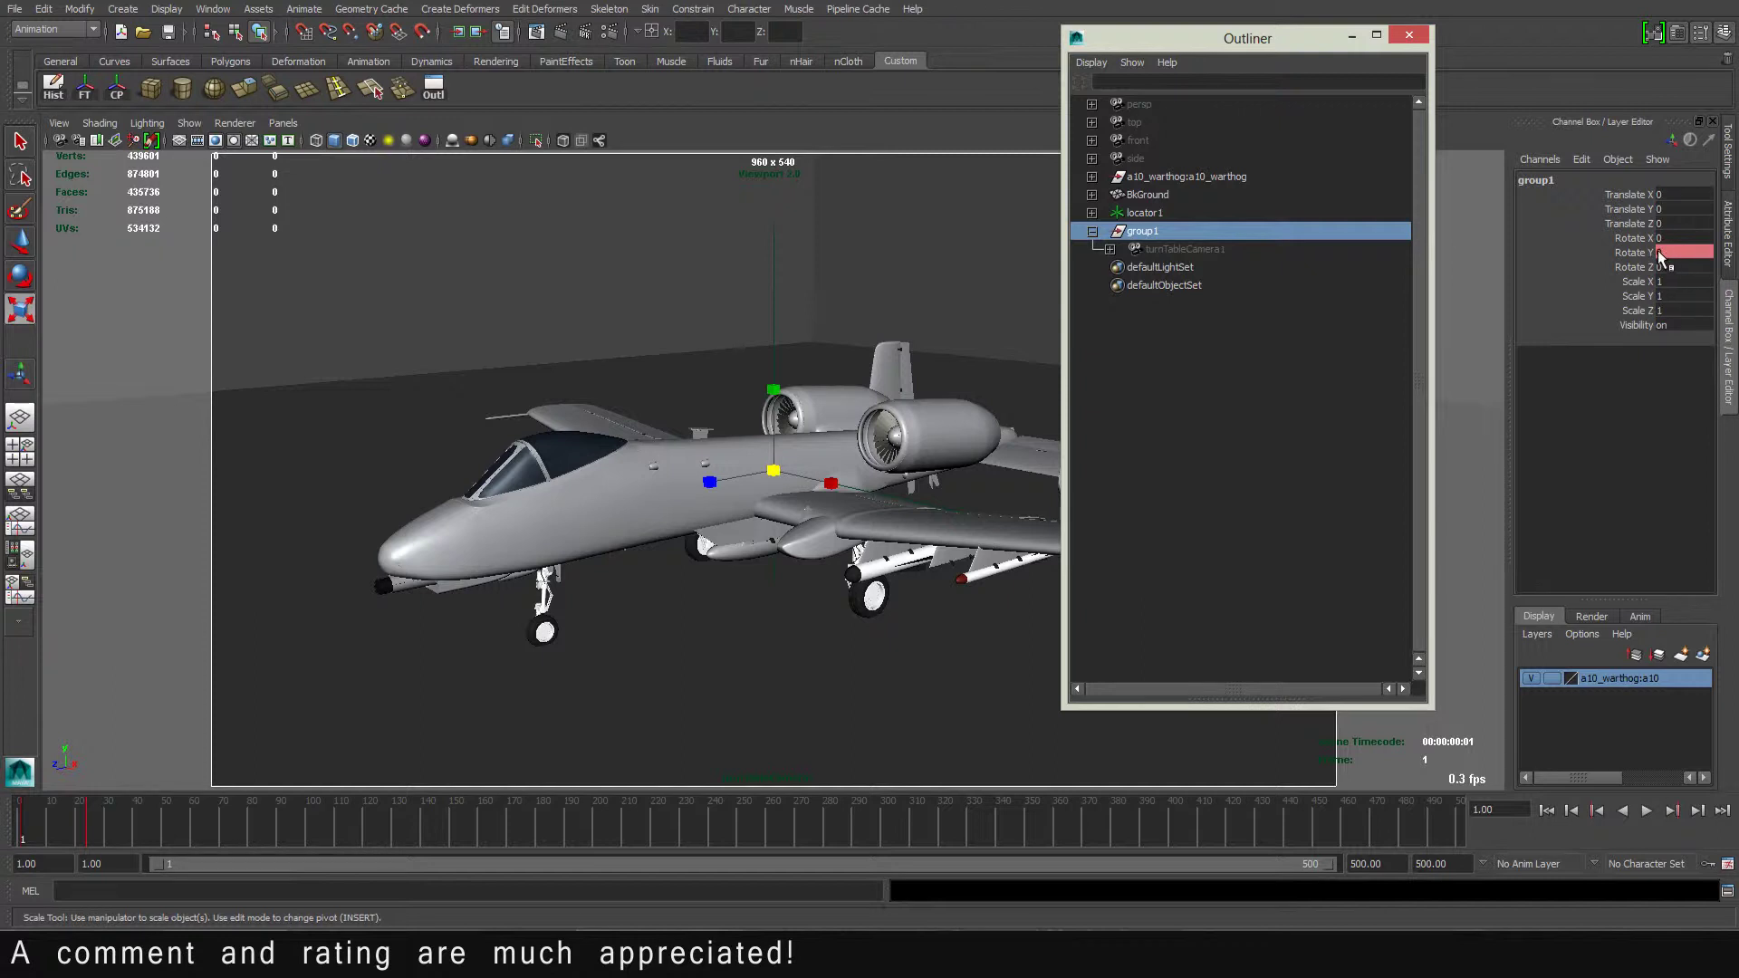
left_click(1206, 244)
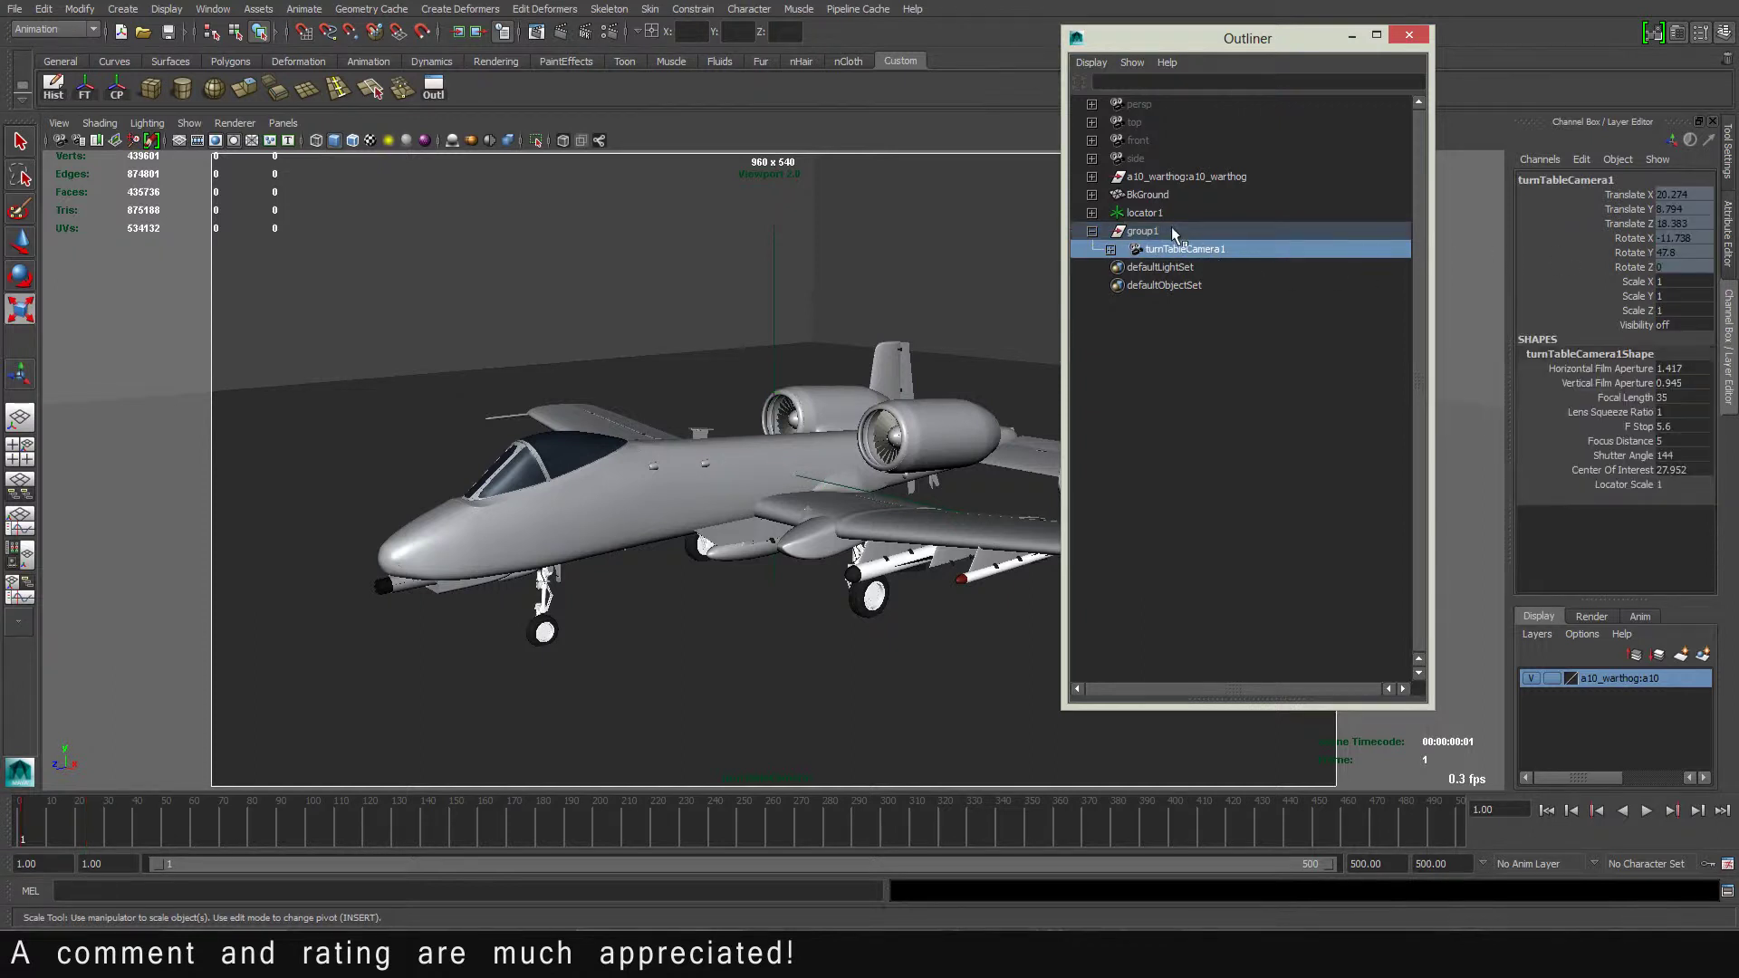
left_click(1174, 232)
Step: Rename group1 to TT_grp and turnTableCamera1 to TT_shotCam, then collapse the group and deselect
double_click(1161, 232)
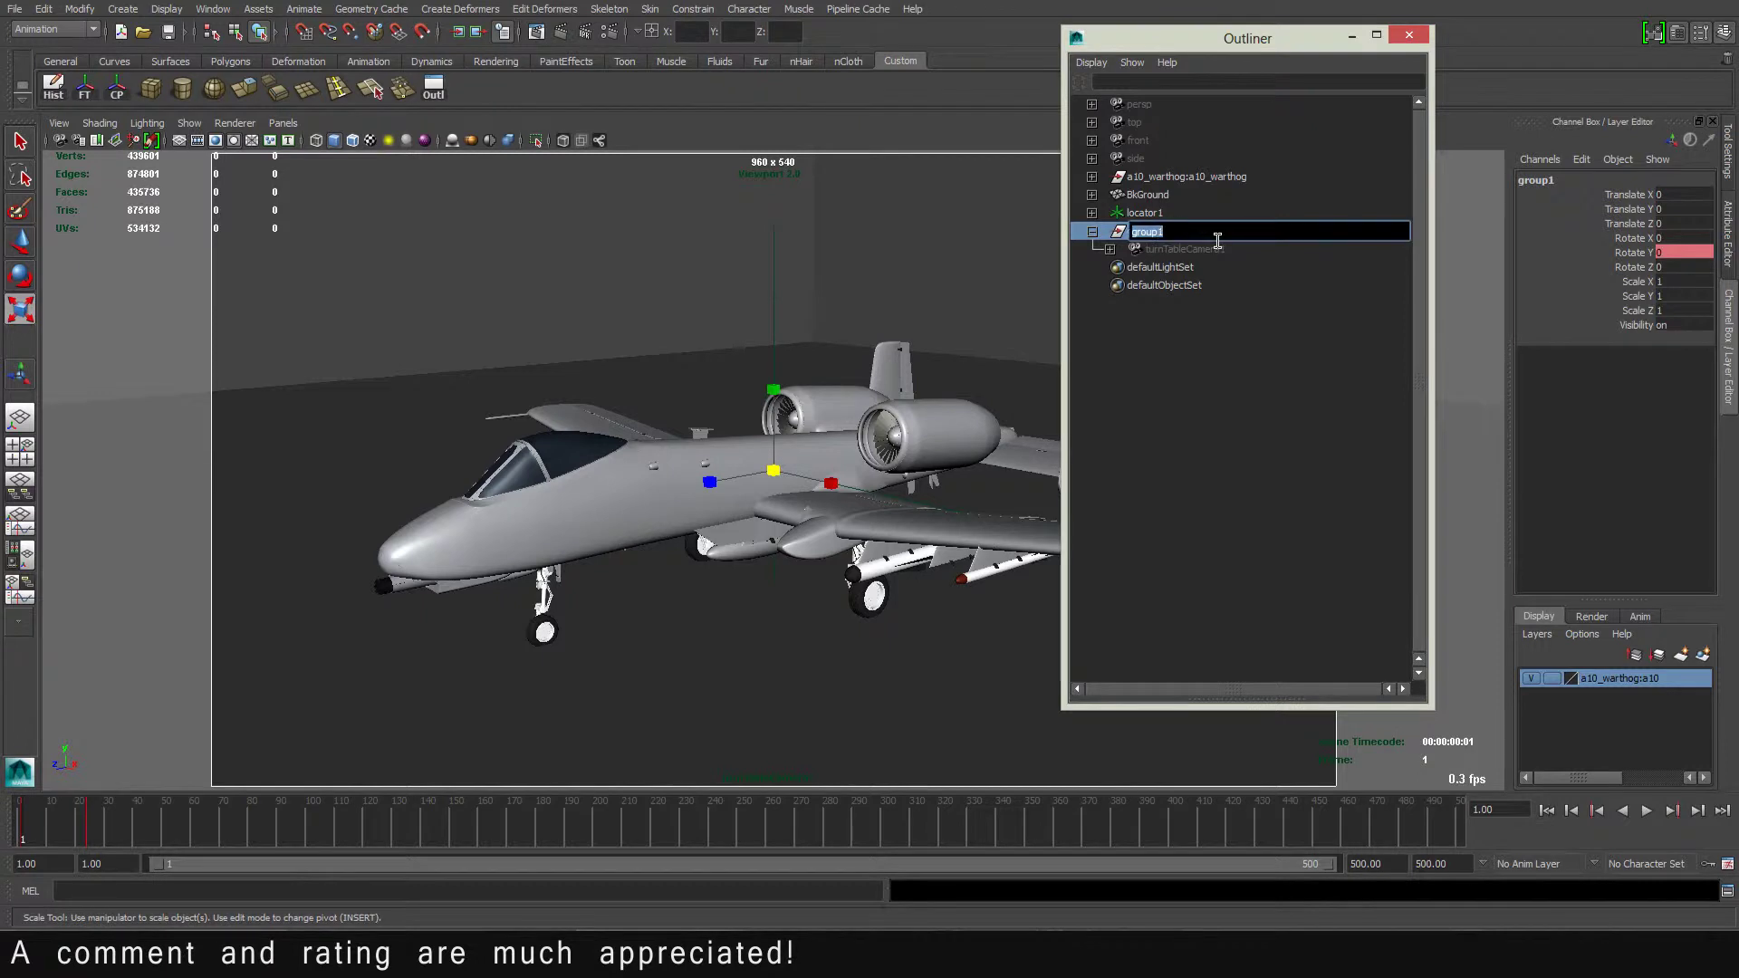
type("TT_grp")
key("Return")
double_click(1203, 249)
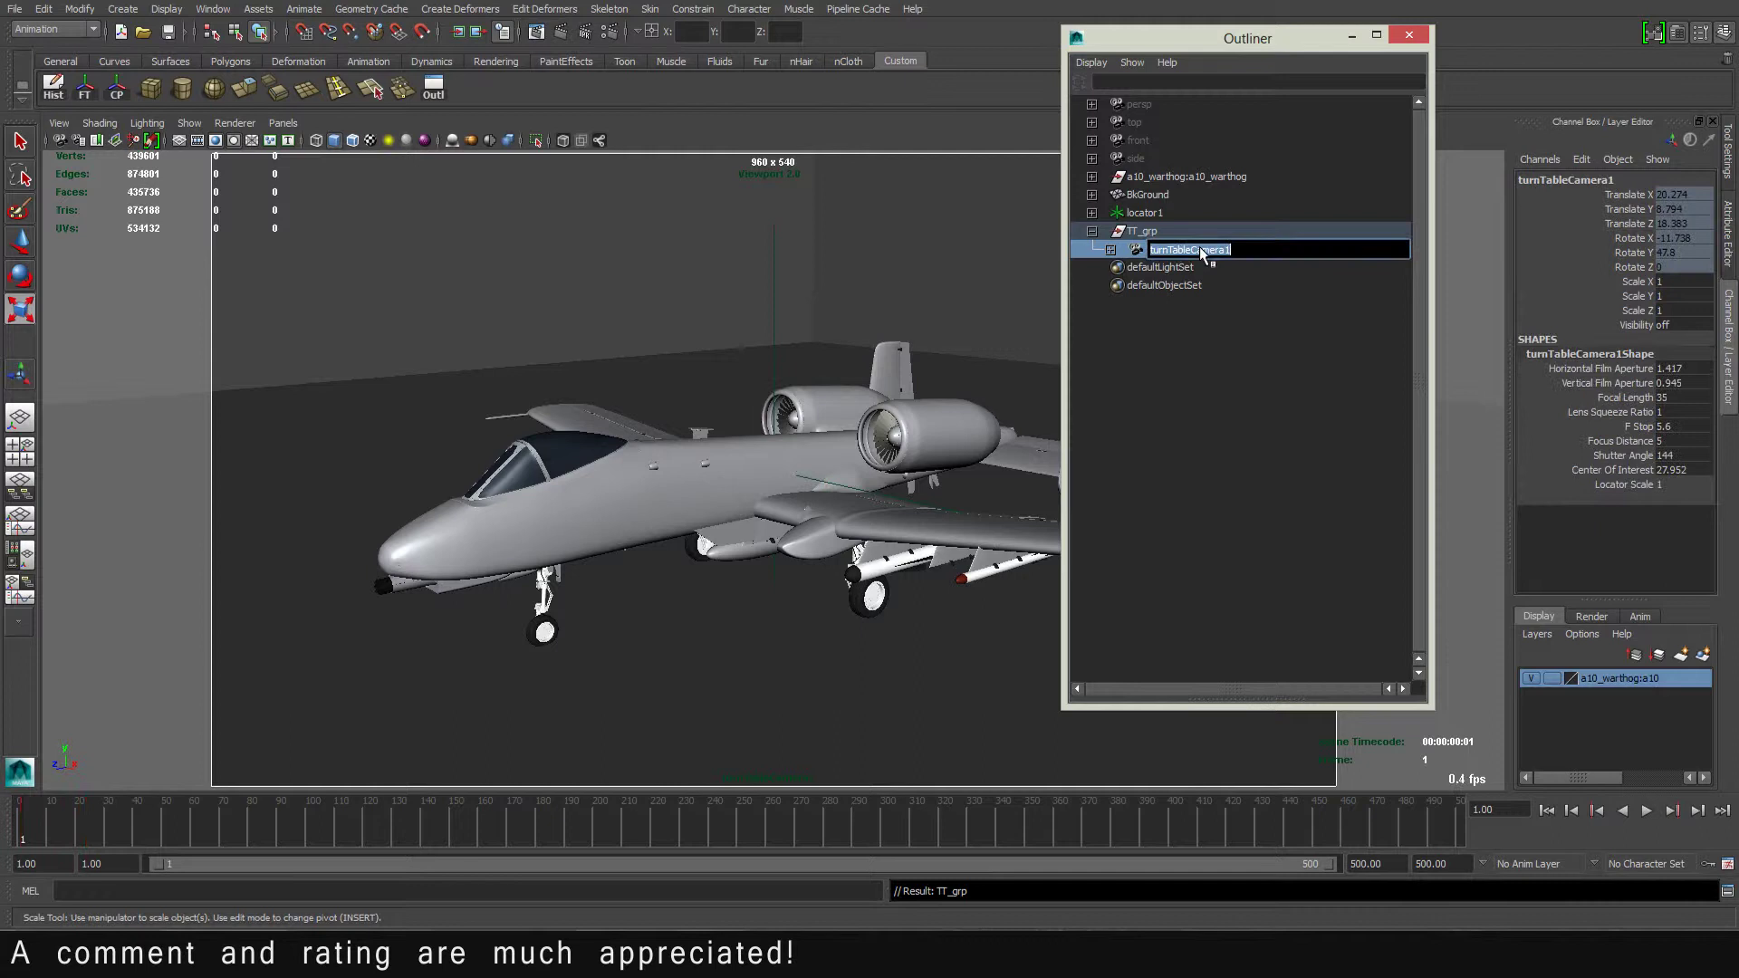
type("TT_shotCam")
key("Return")
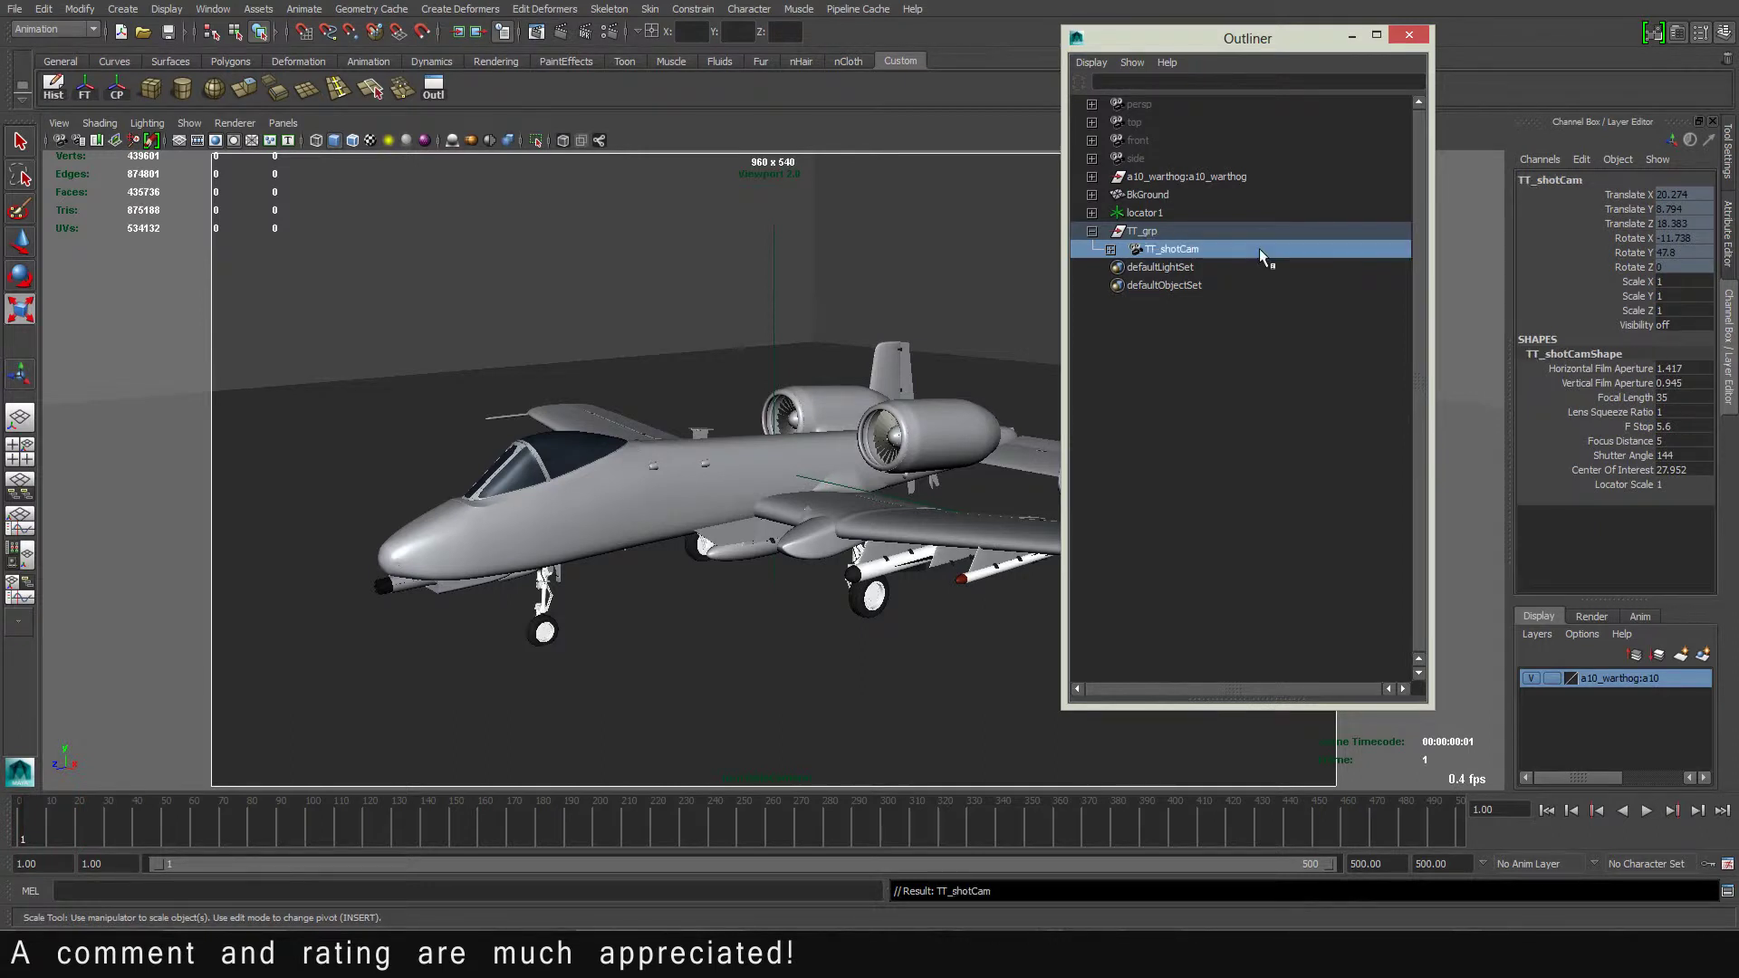
left_click(1091, 232)
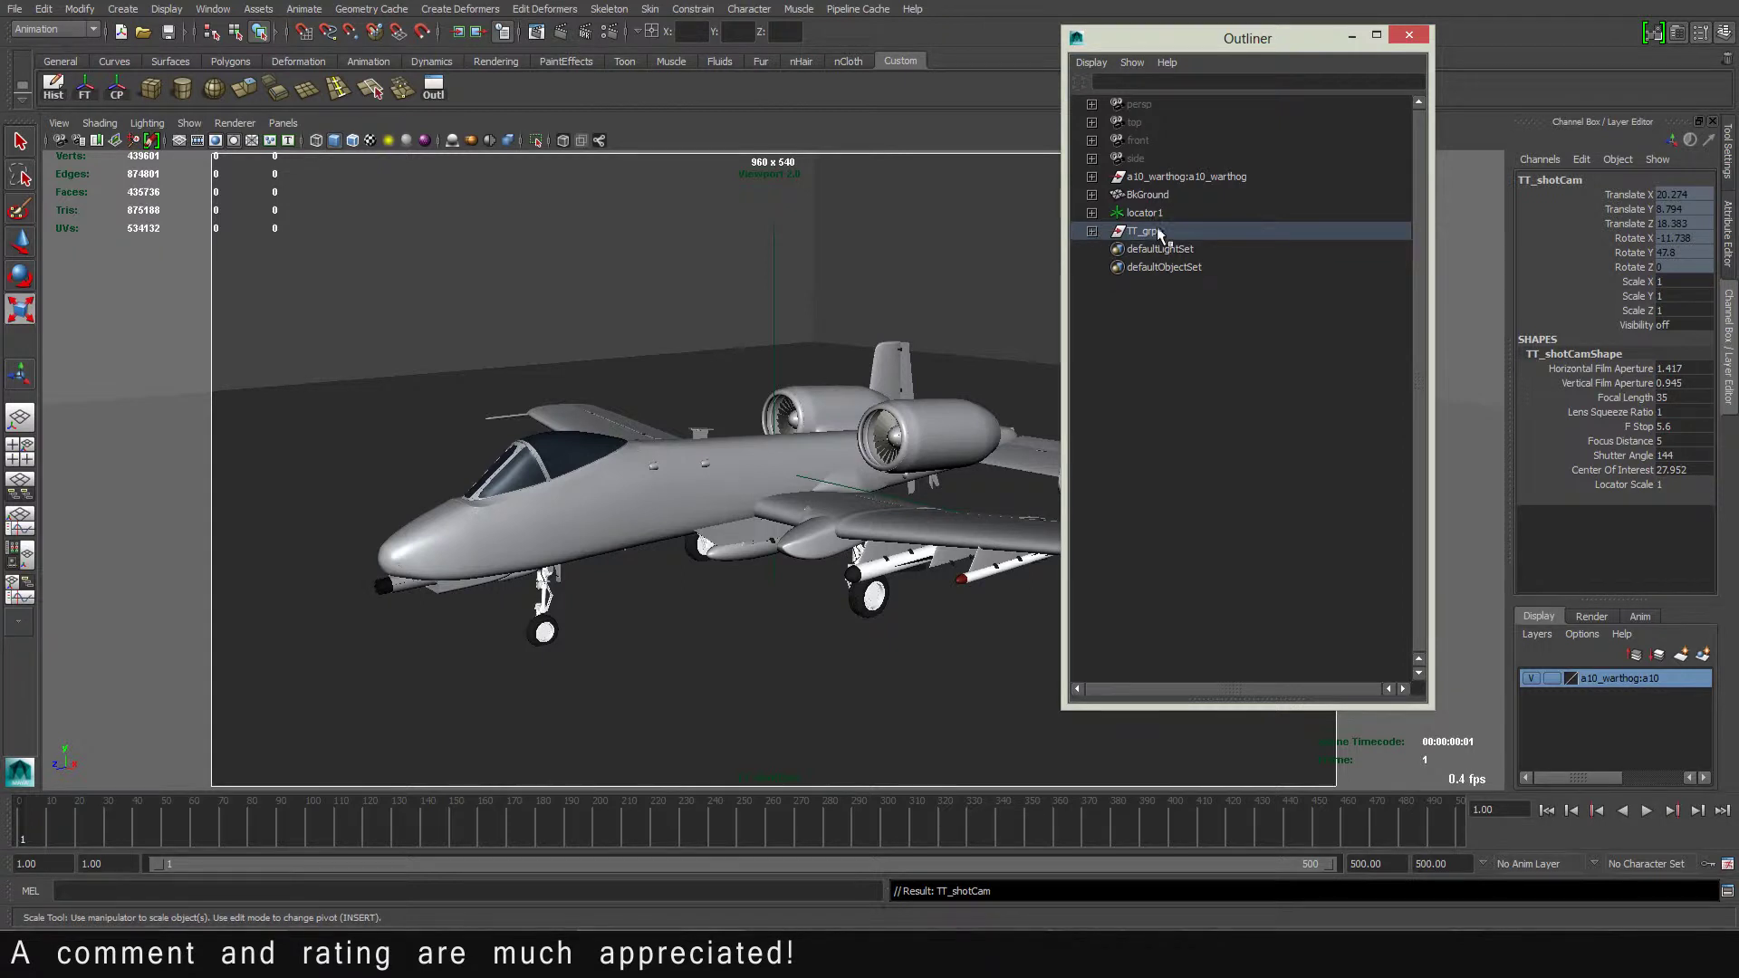
left_click(1148, 402)
Step: Minimize the Outliner and play the turntable spin from frame 1 several times
left_click(1352, 36)
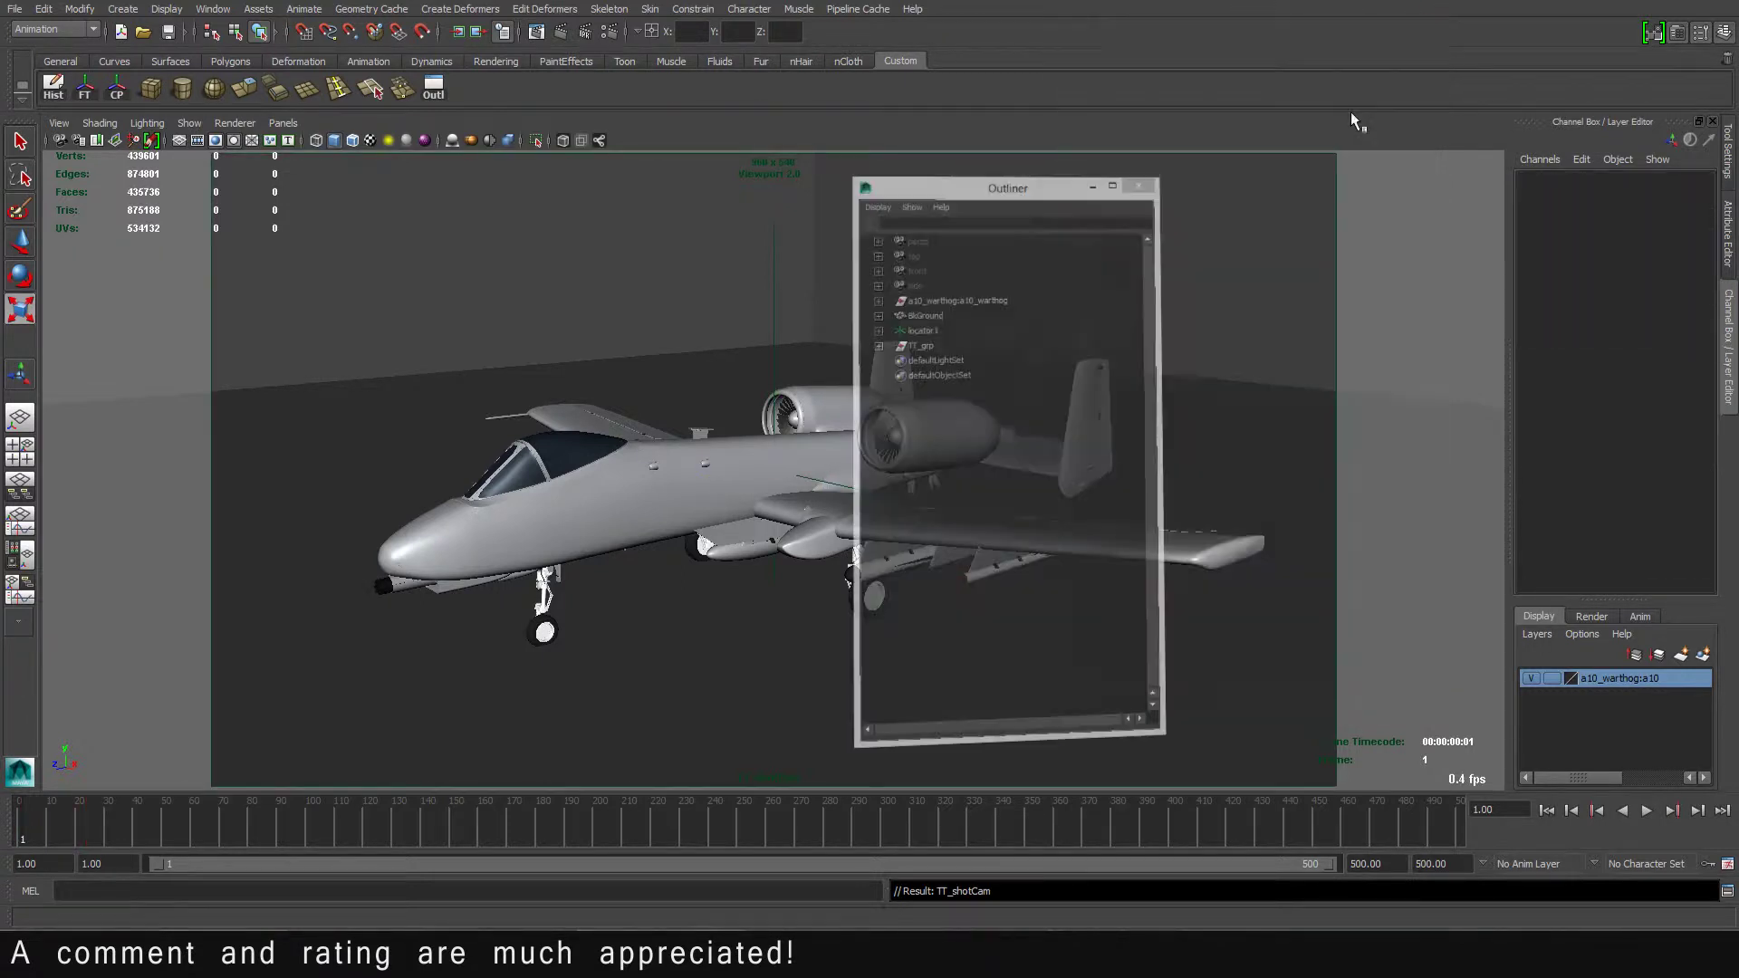
left_click(1644, 812)
left_click(1647, 812)
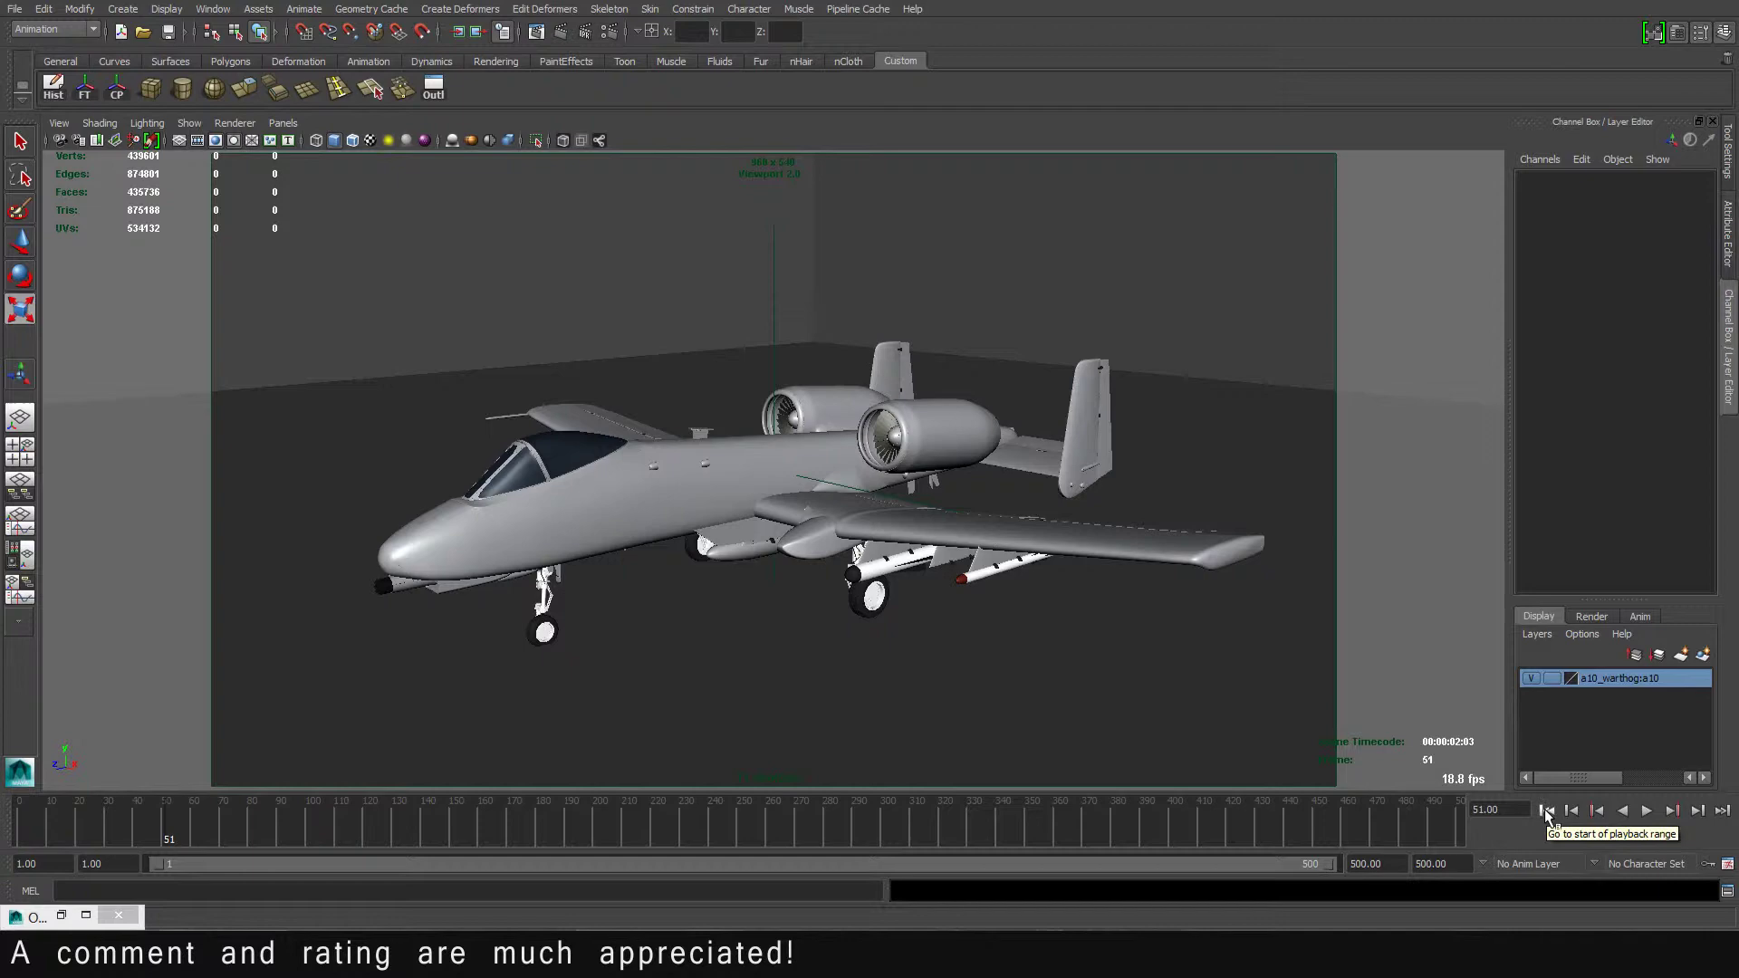
left_click(1547, 812)
left_click(1647, 812)
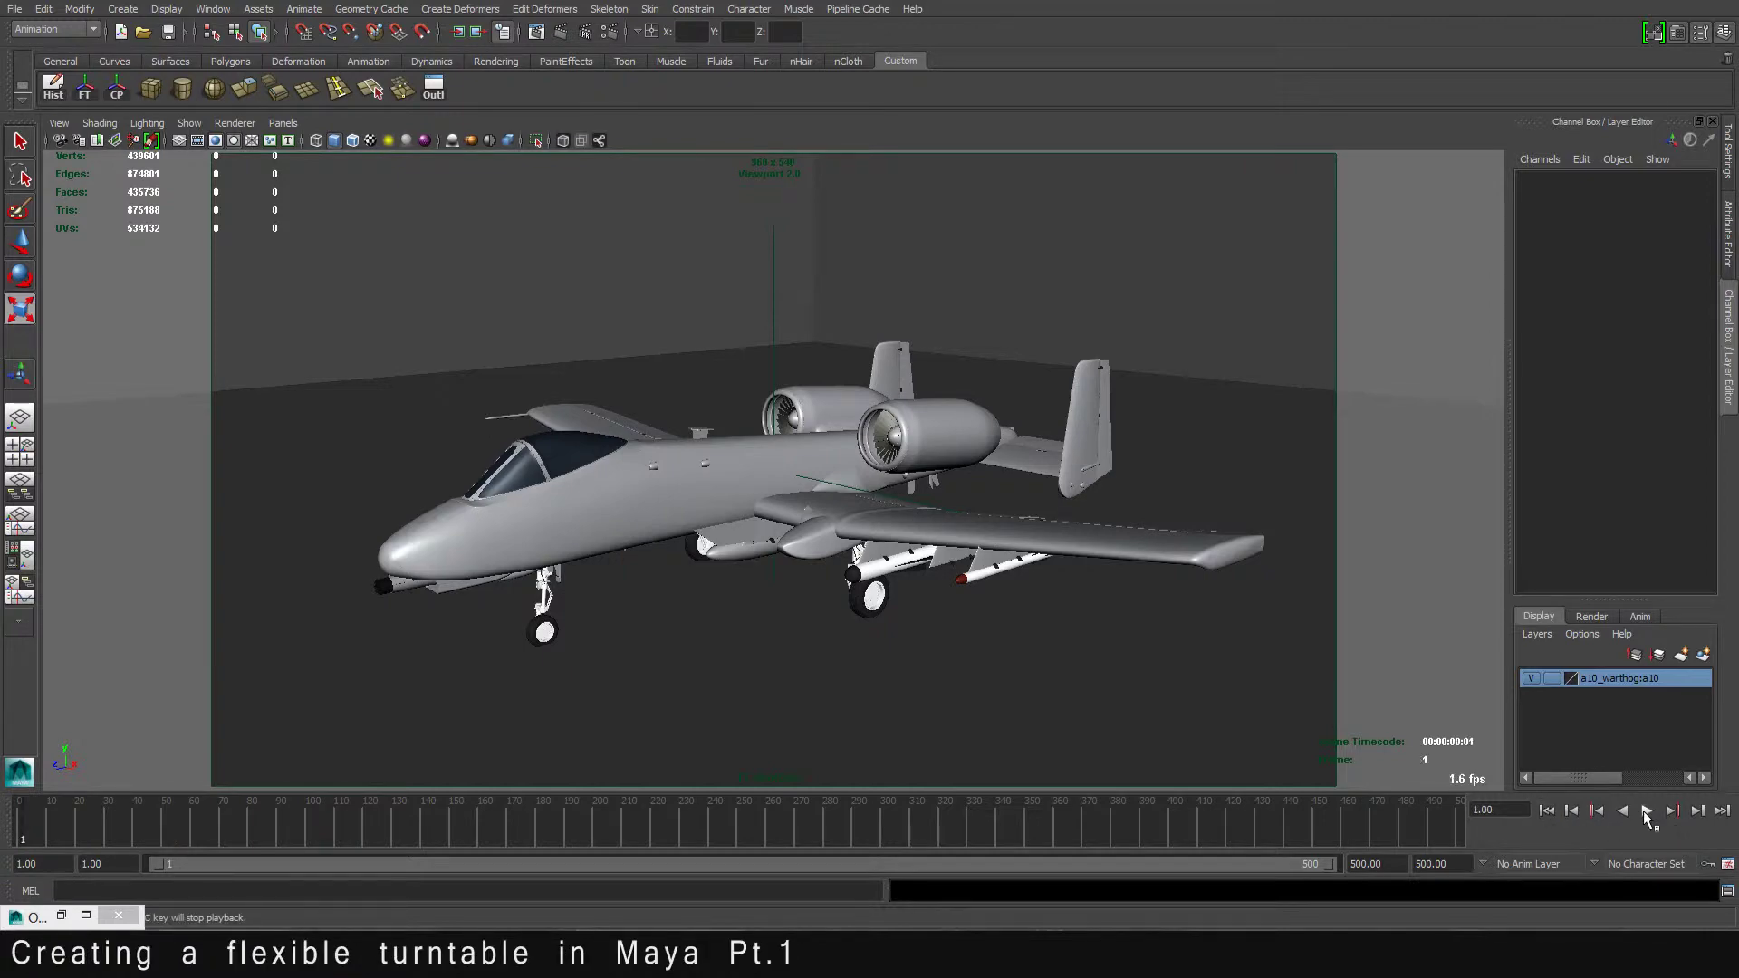
left_click(1647, 811)
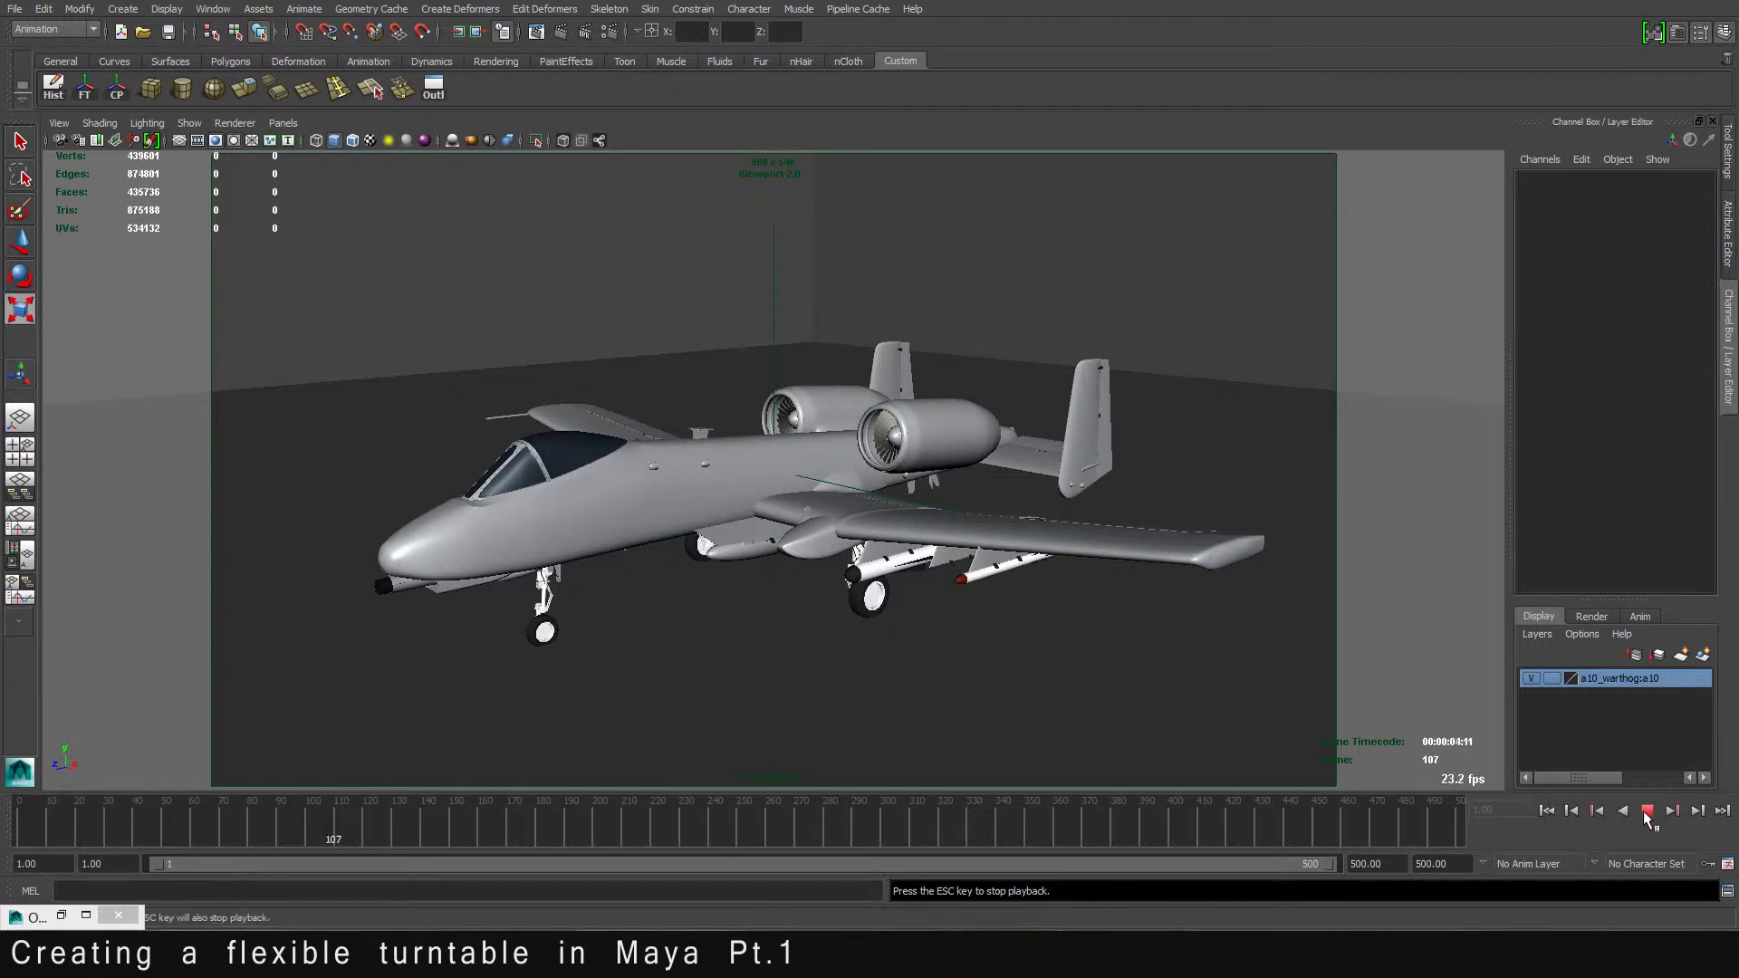
left_click(1647, 811)
left_click(1546, 811)
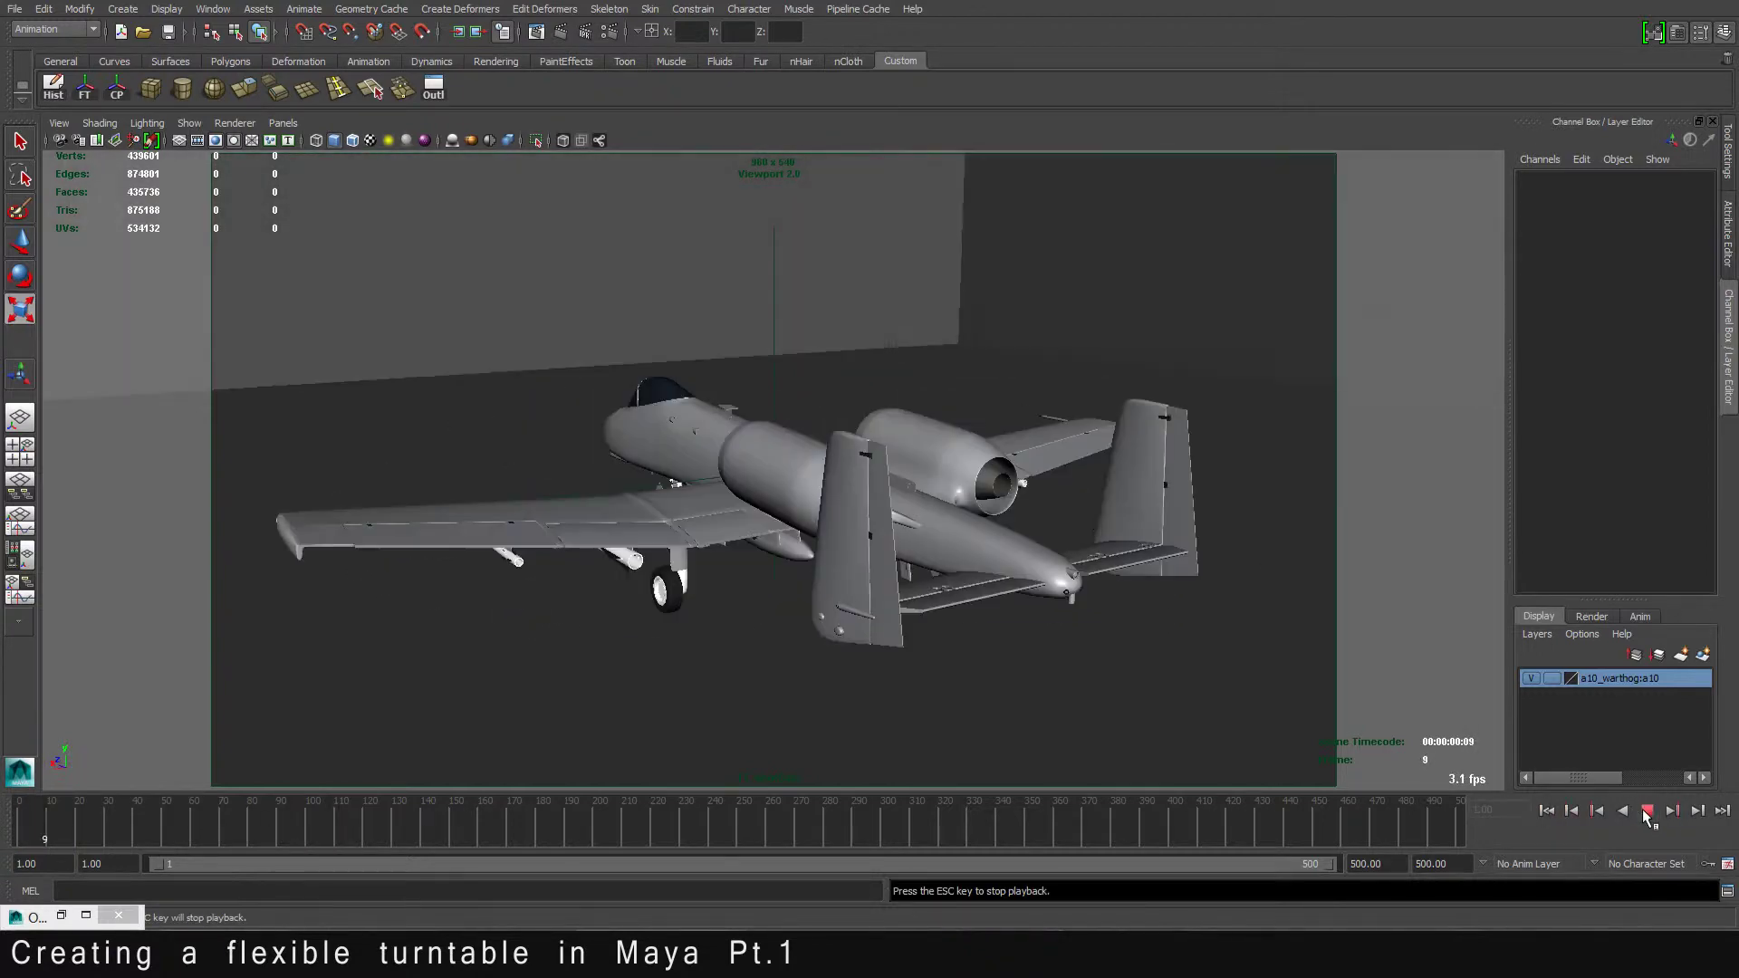
left_click(1647, 811)
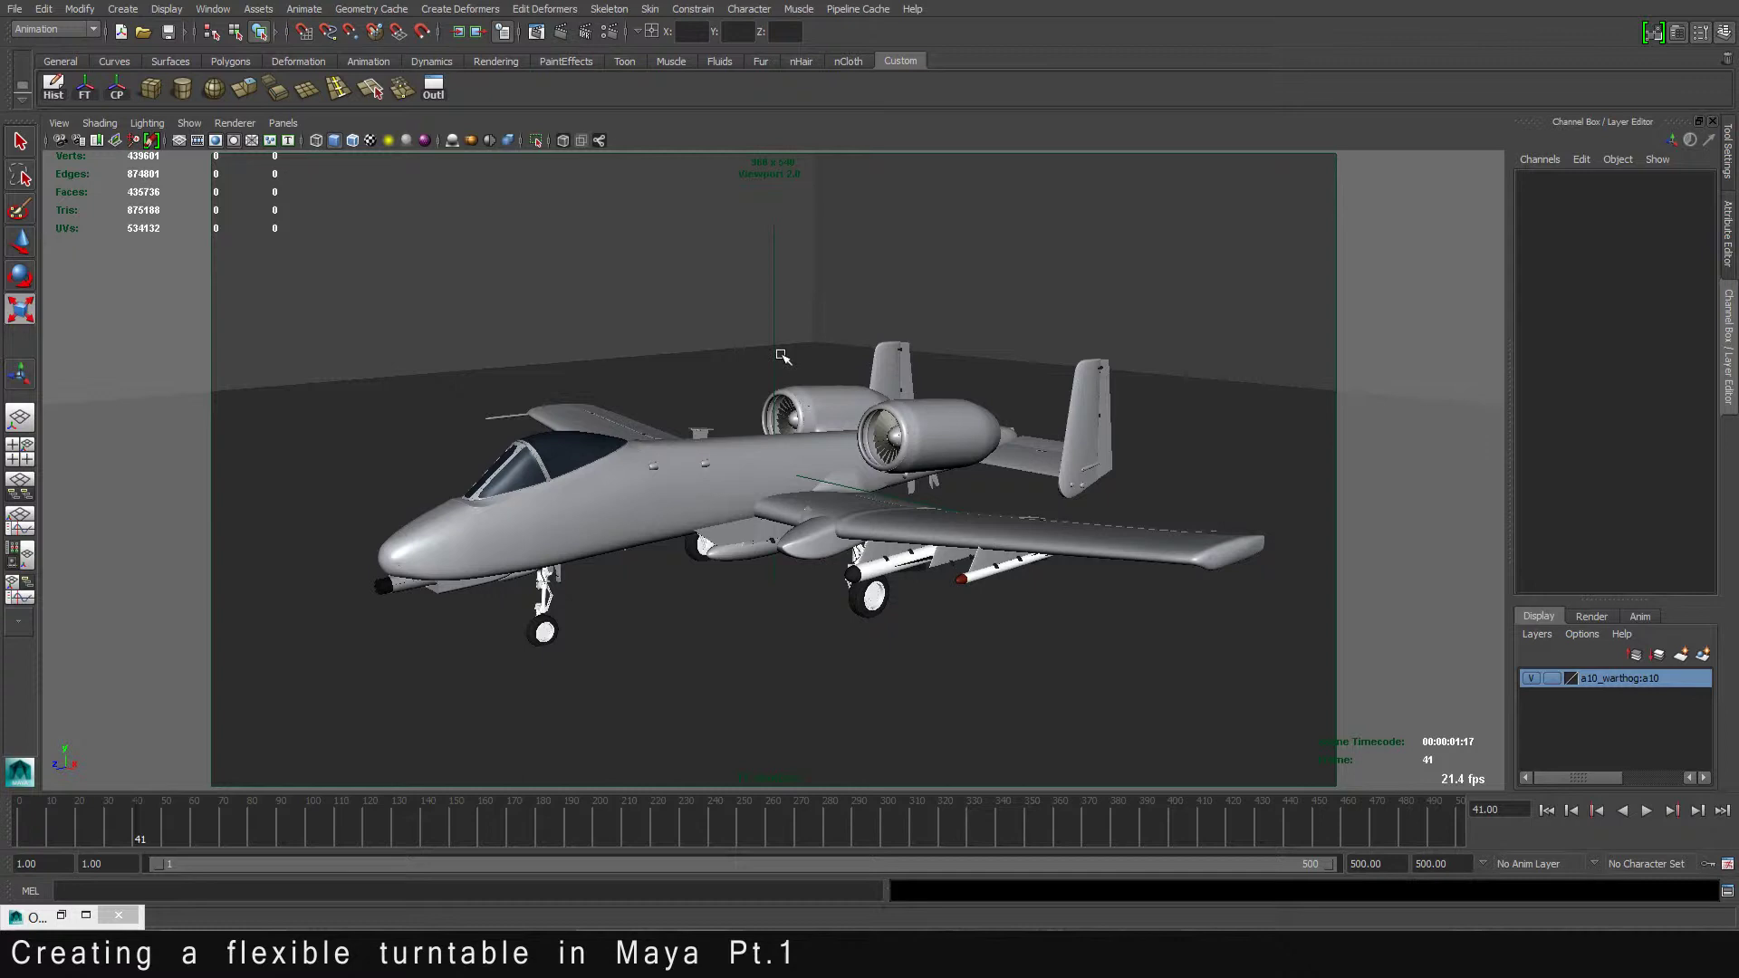
Step: Select locator1, replay the turntable from frame 1, stop at frame 50, and select TT_shotCam
left_click(769, 286)
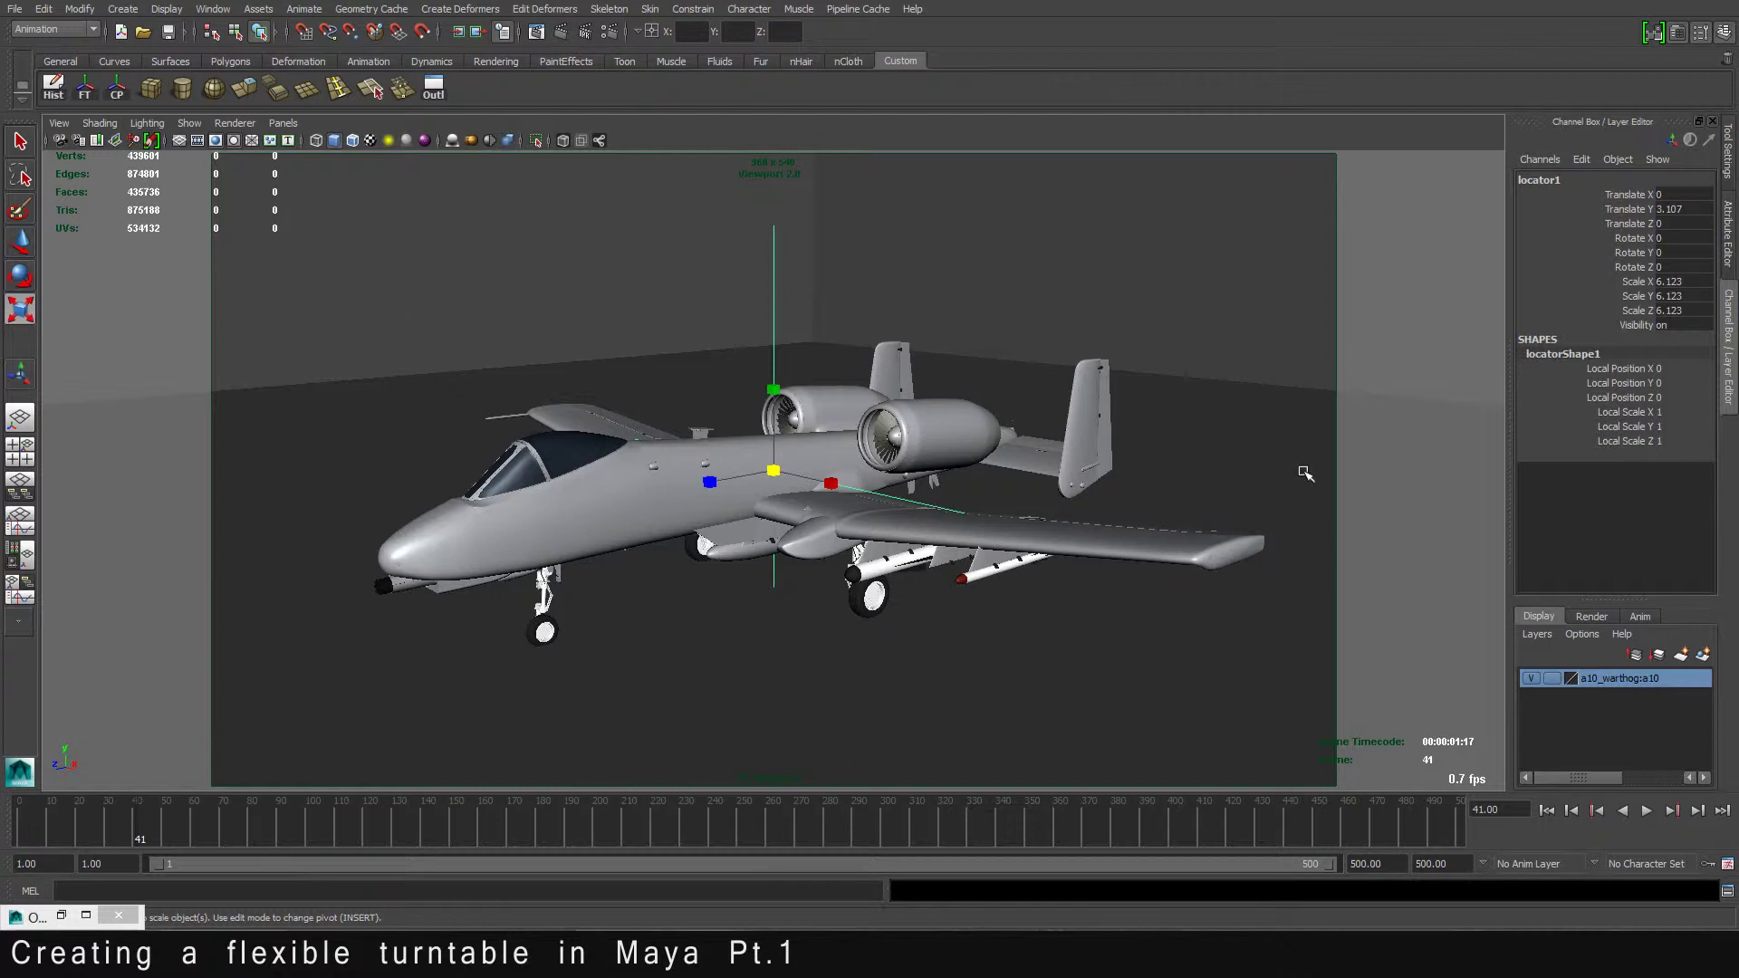
left_click(1546, 810)
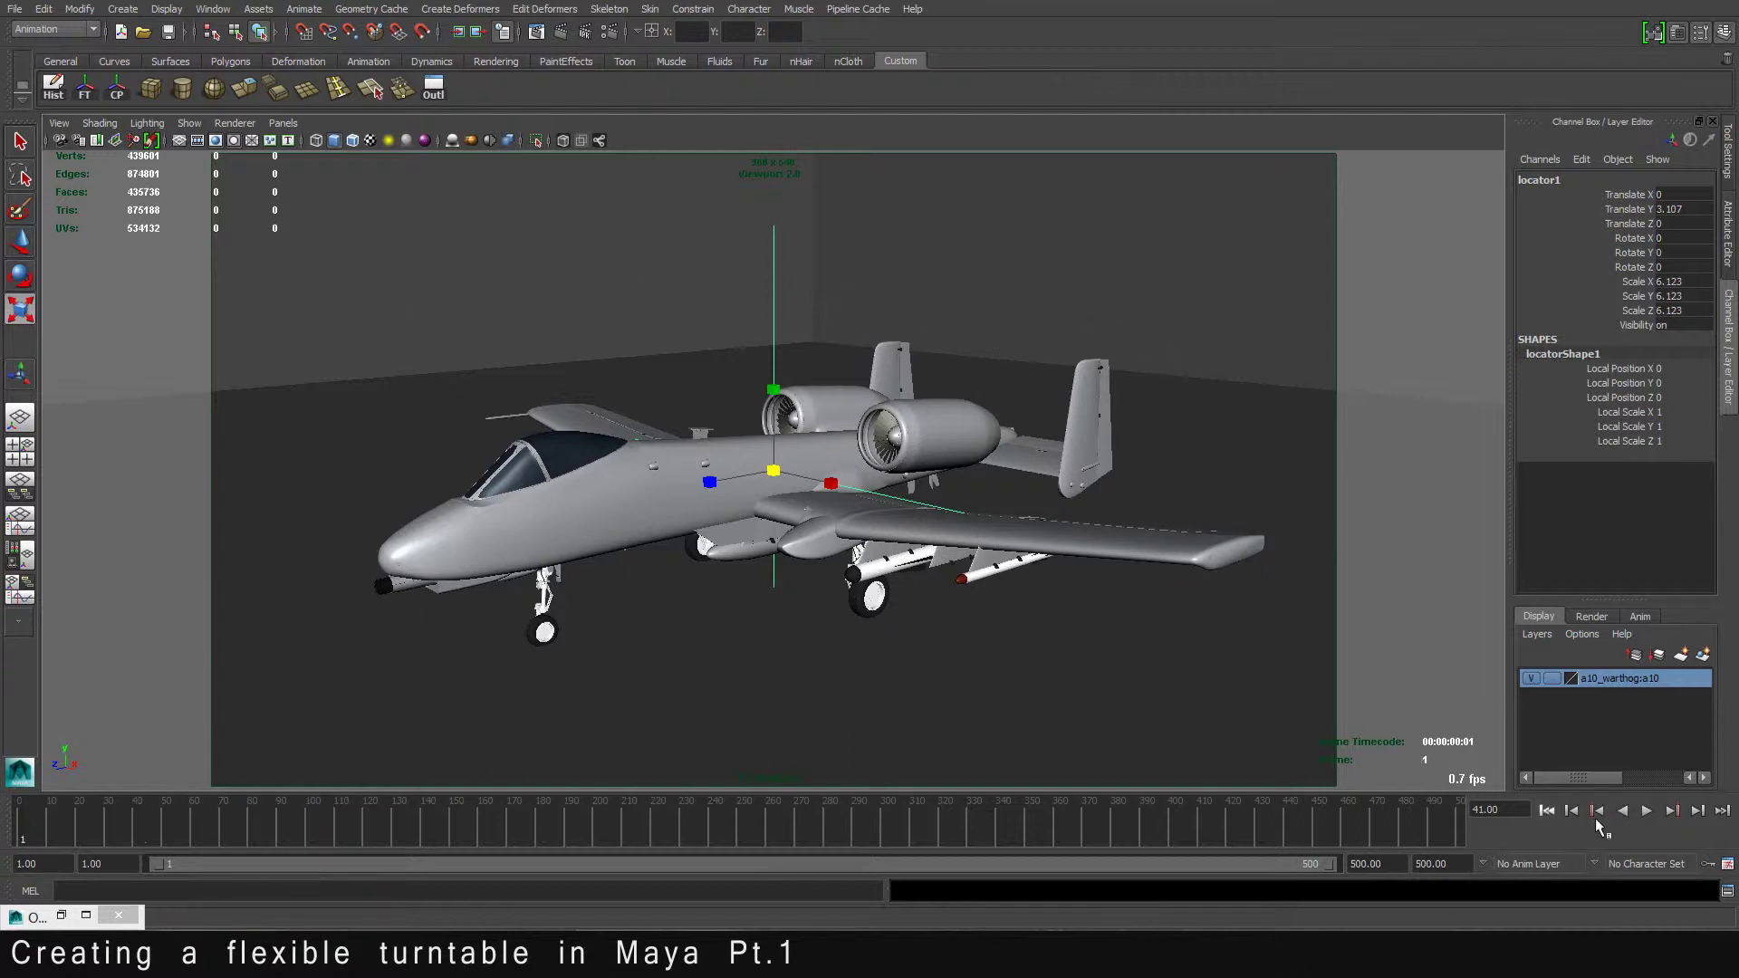
left_click(1646, 810)
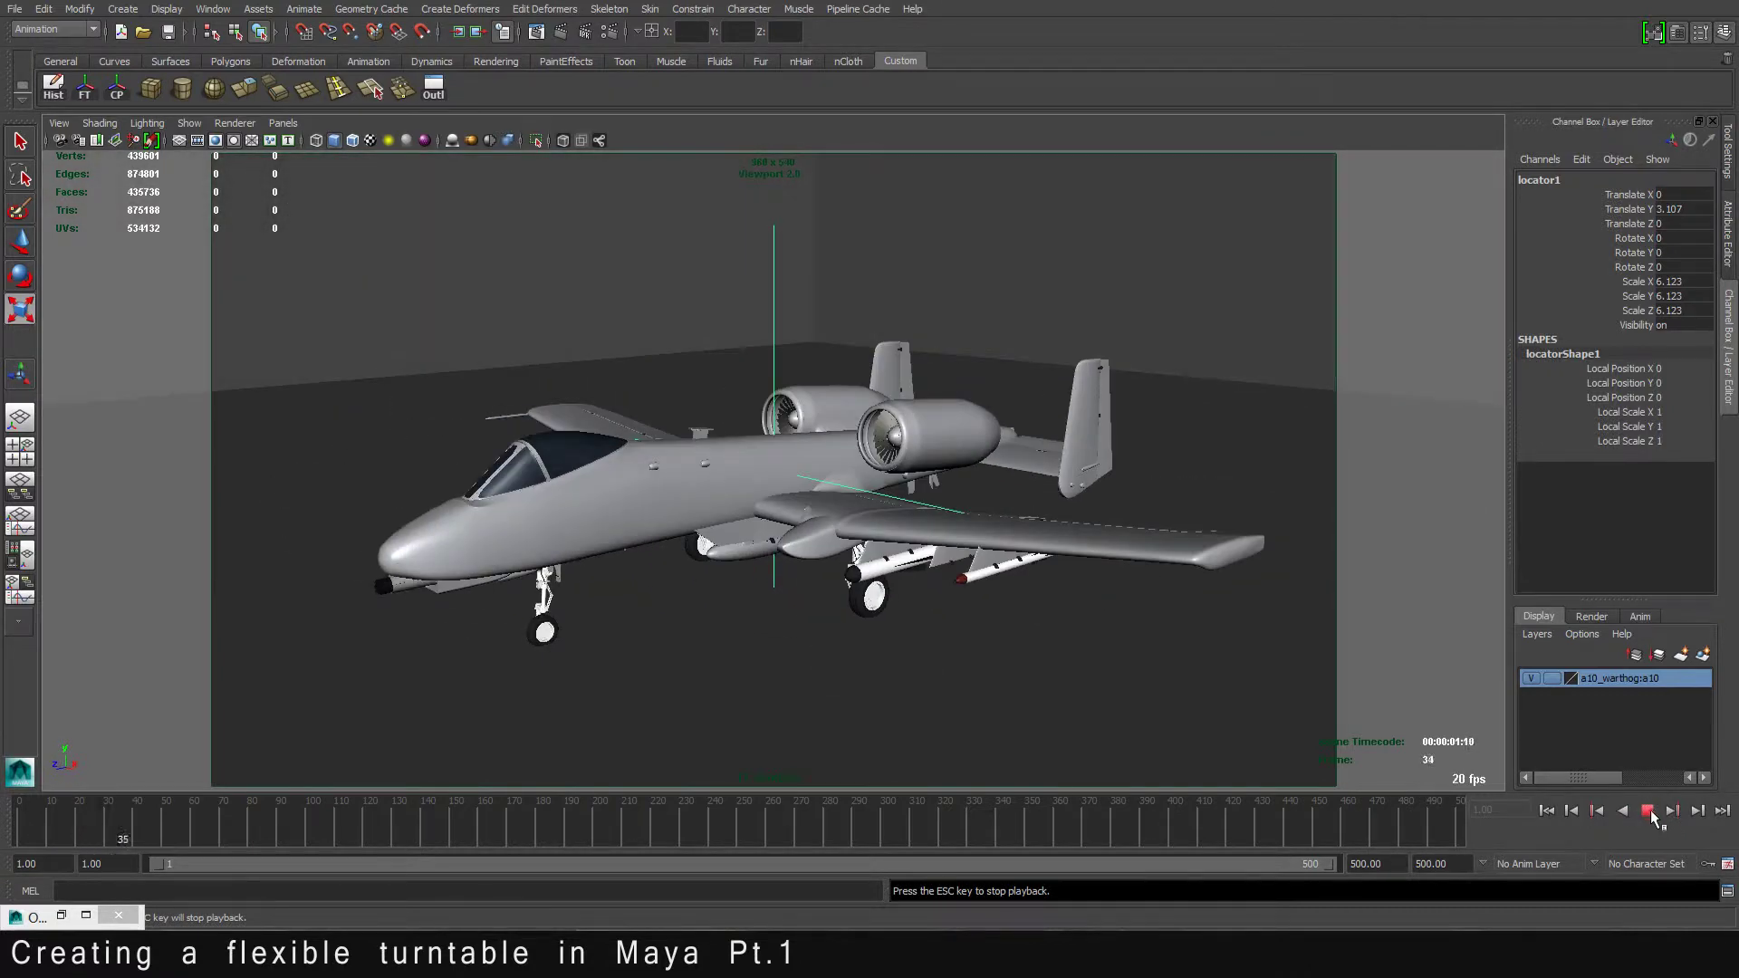
left_click(1646, 811)
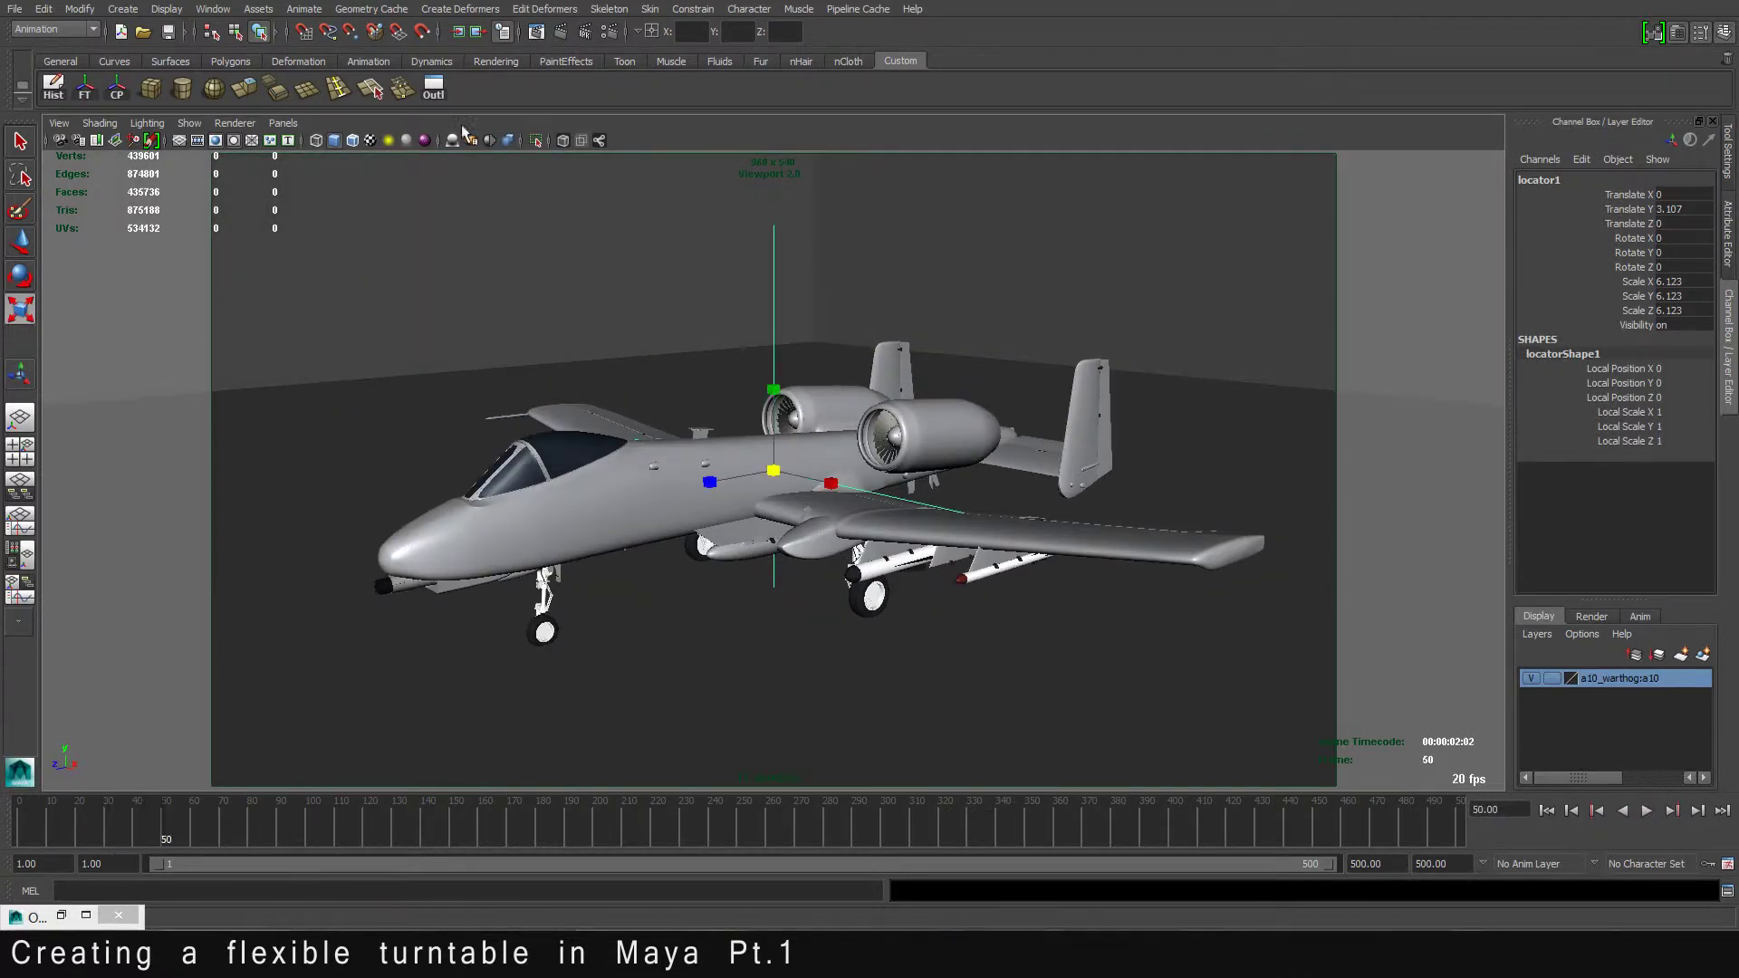
left_click(59, 143)
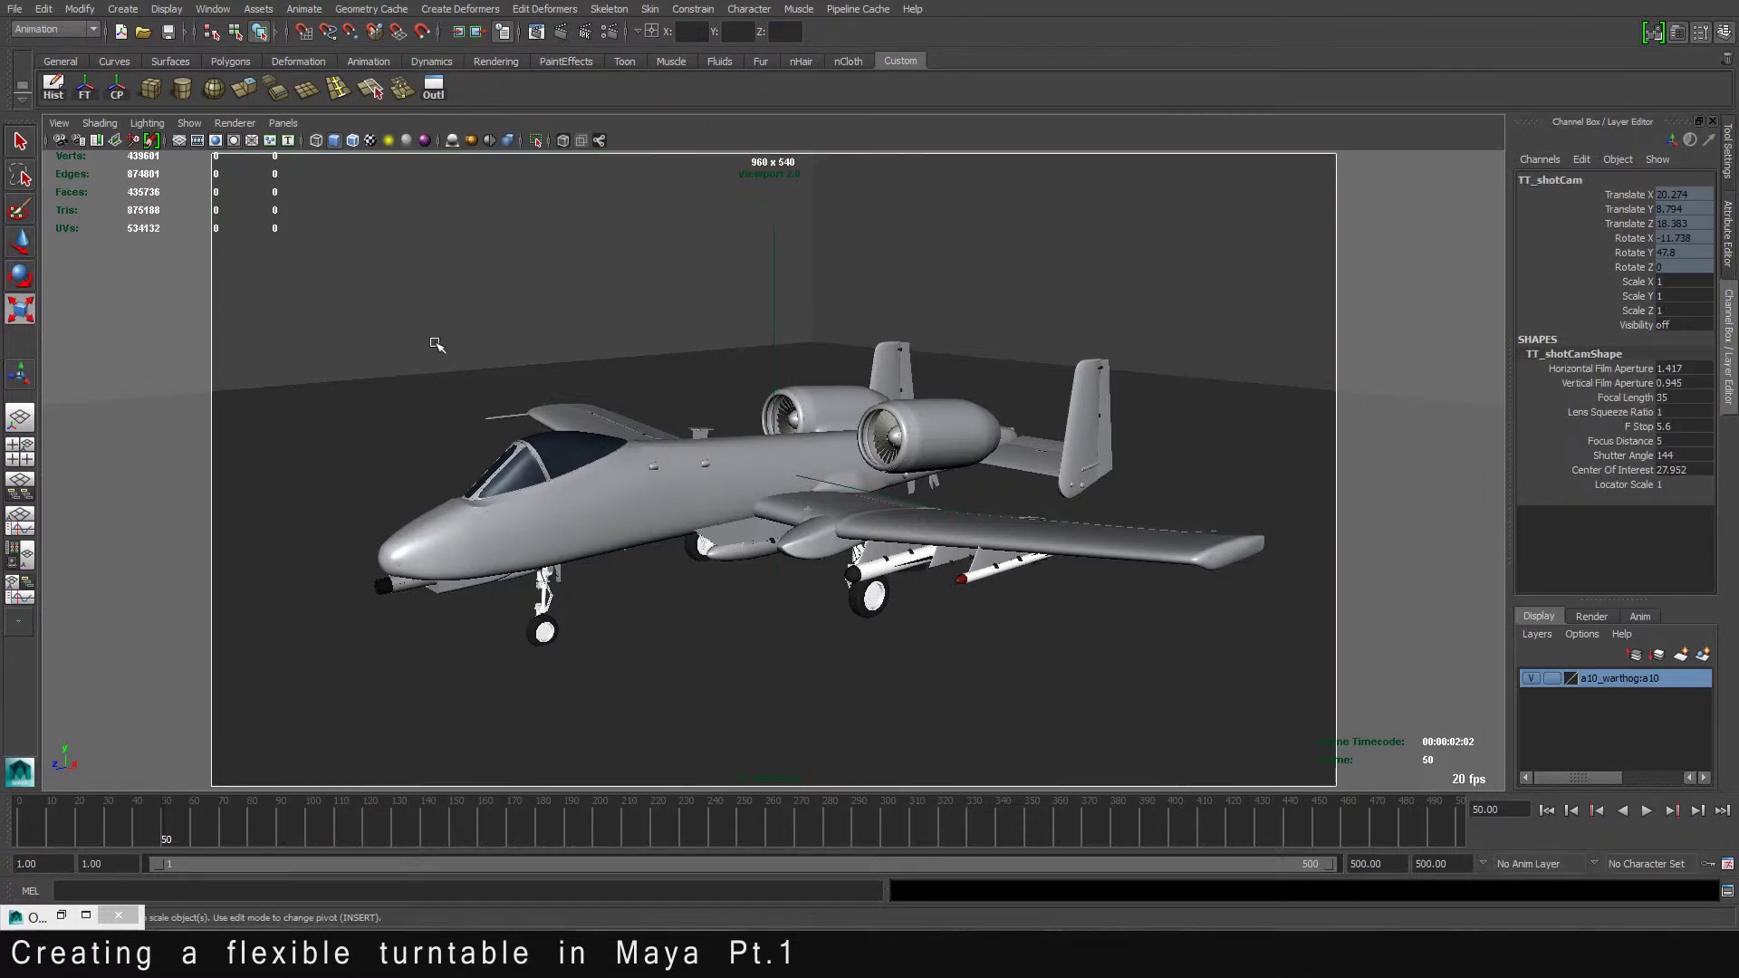
Step: Select the parent TT_grp, commit its Rotate Y of 360, and open the Graph Editor
key("Up")
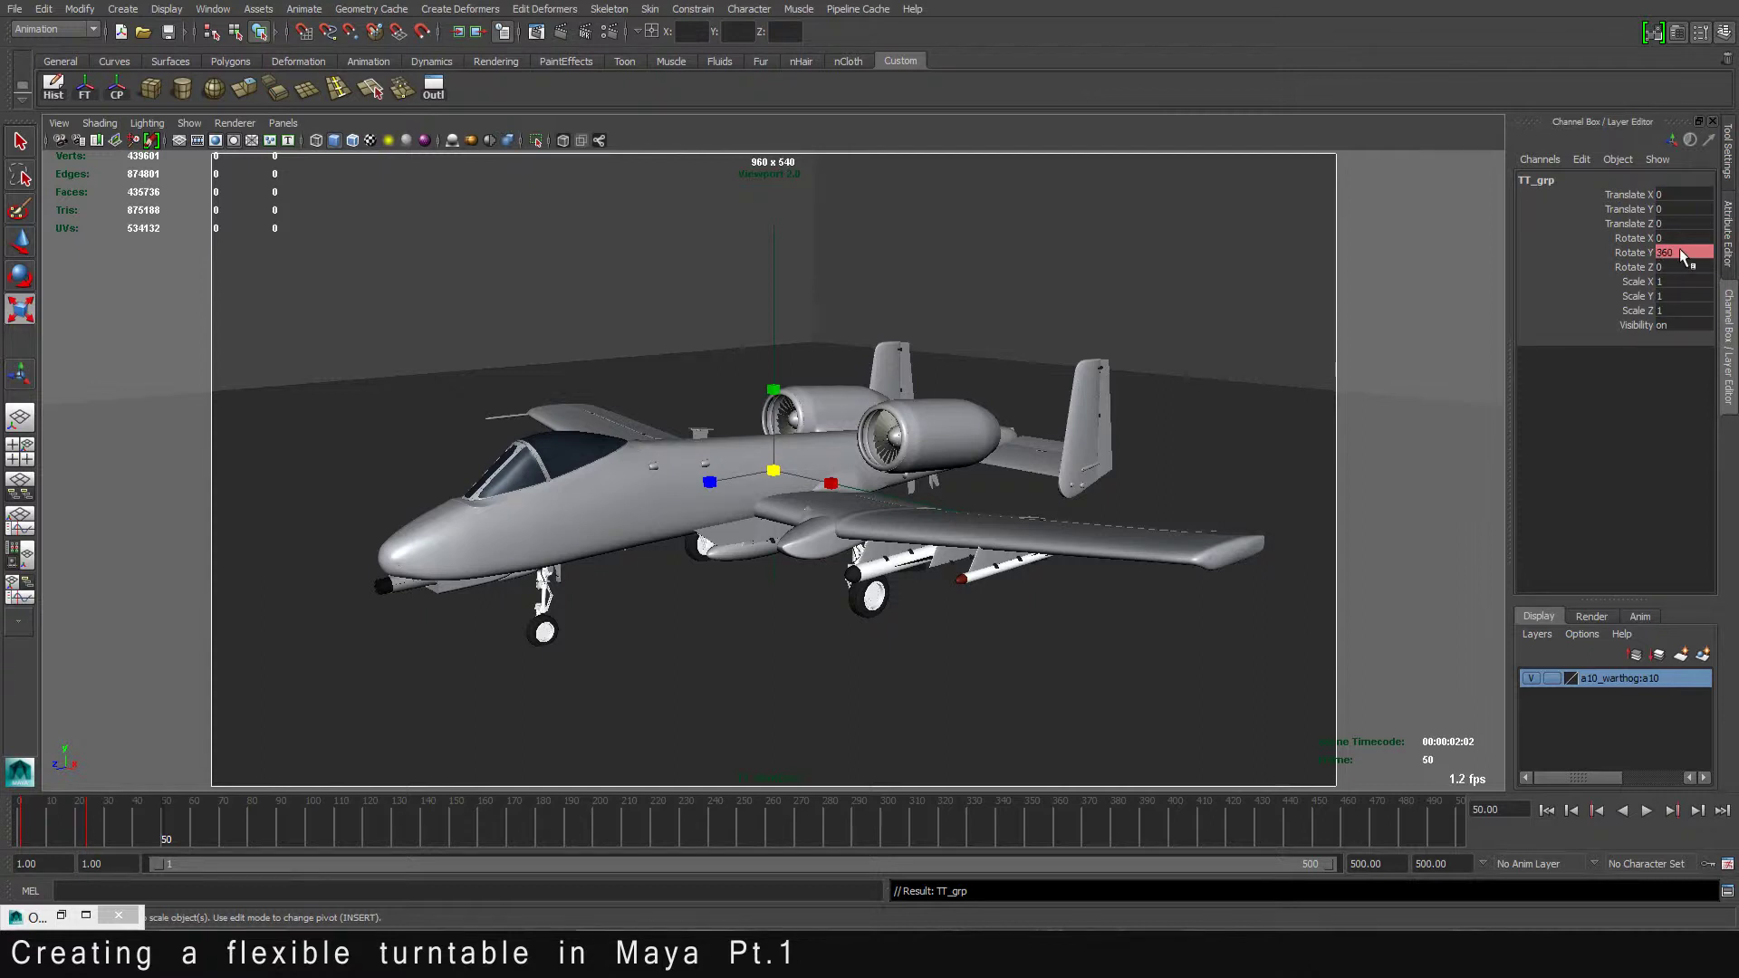
key("Return")
left_click(215, 10)
mouse_move(240, 56)
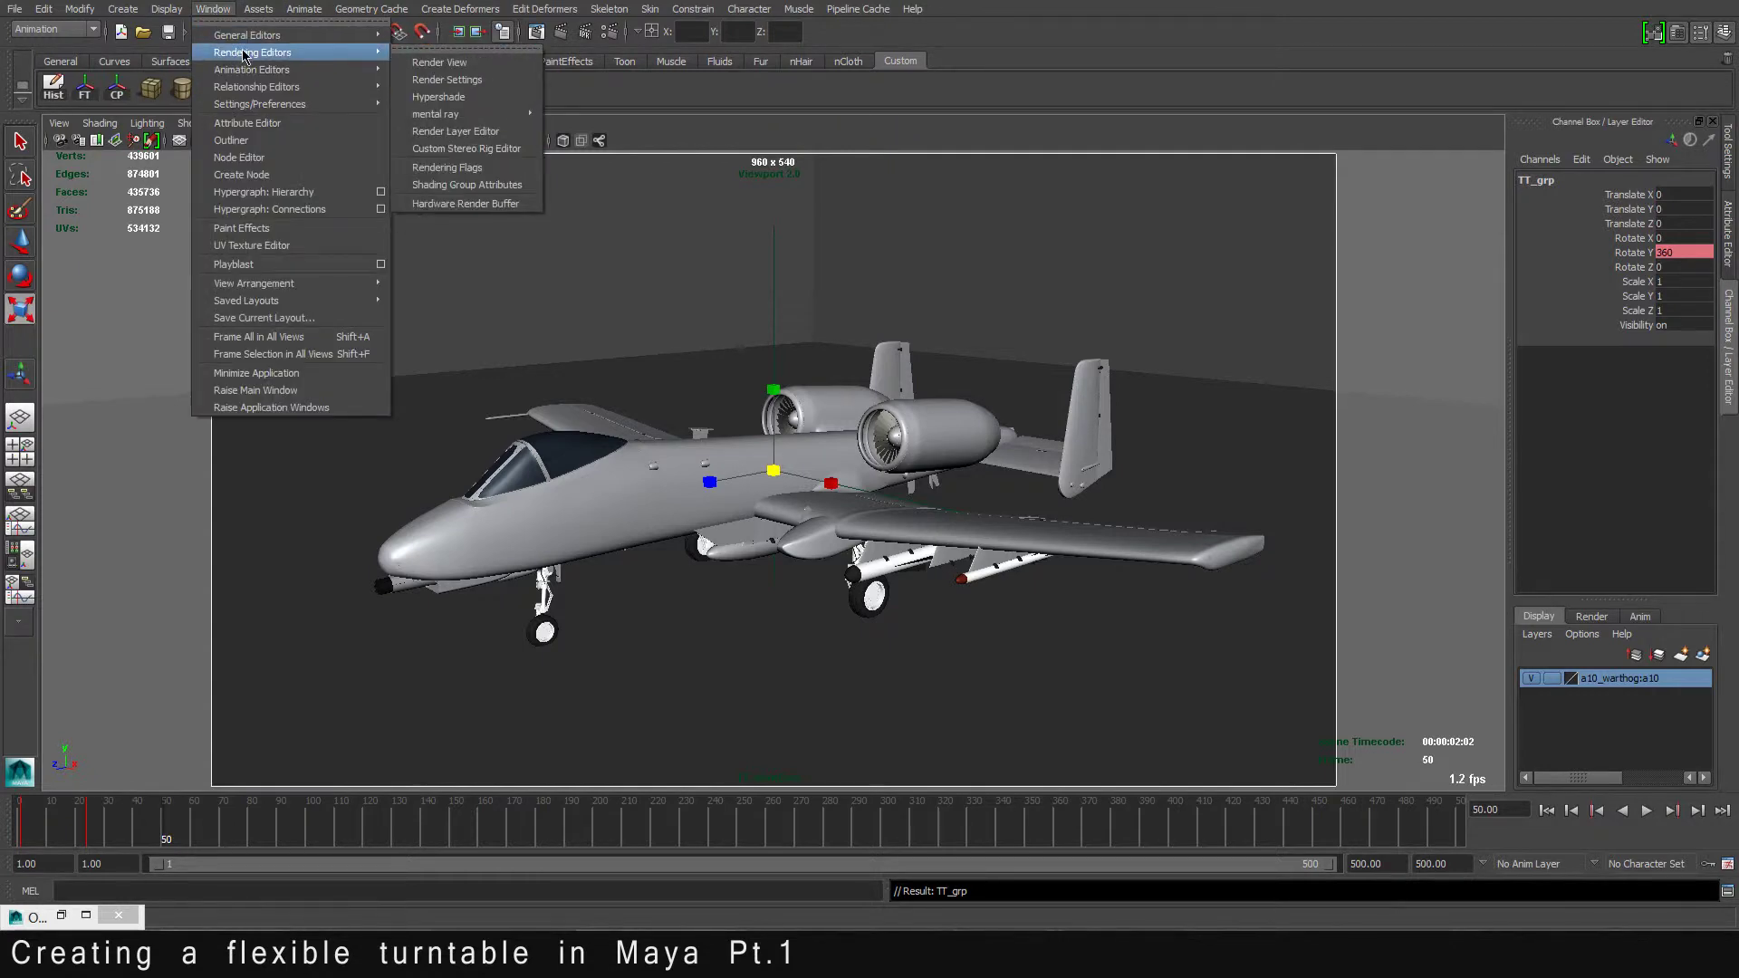
mouse_move(288, 71)
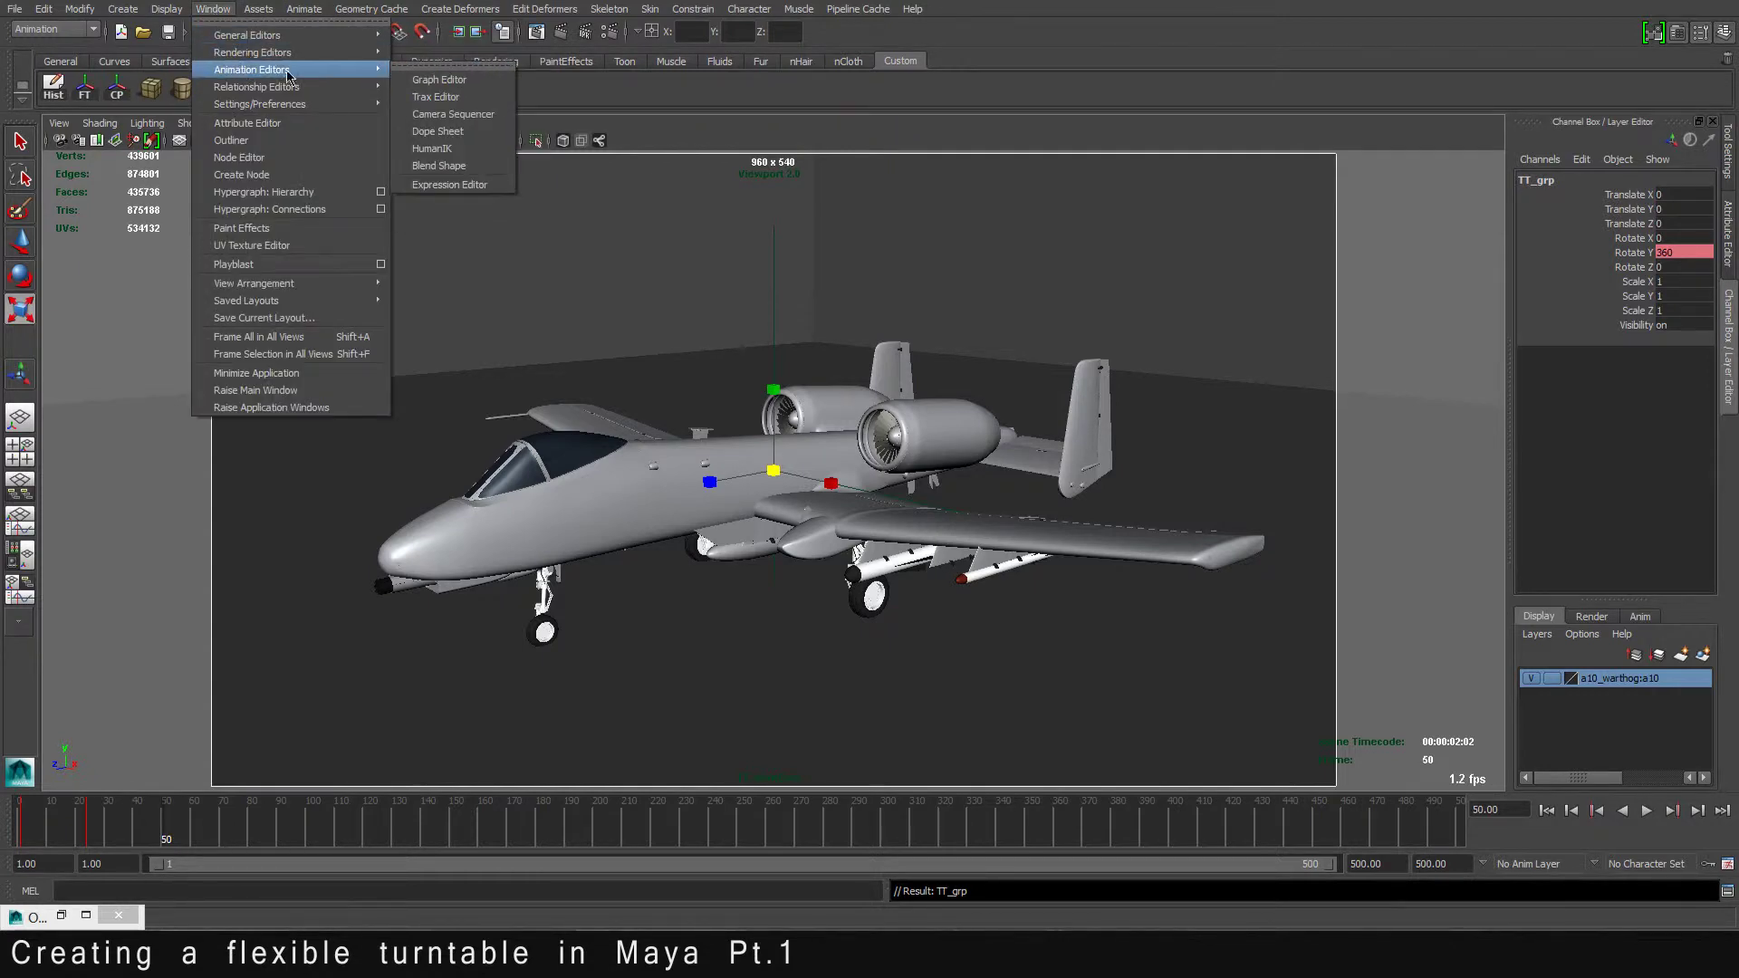
left_click(457, 83)
left_click_drag(435, 114, 452, 60)
Step: Make both Rotate Y keys use linear tangents for a straight 0–360 ramp
left_click_drag(645, 322, 743, 533)
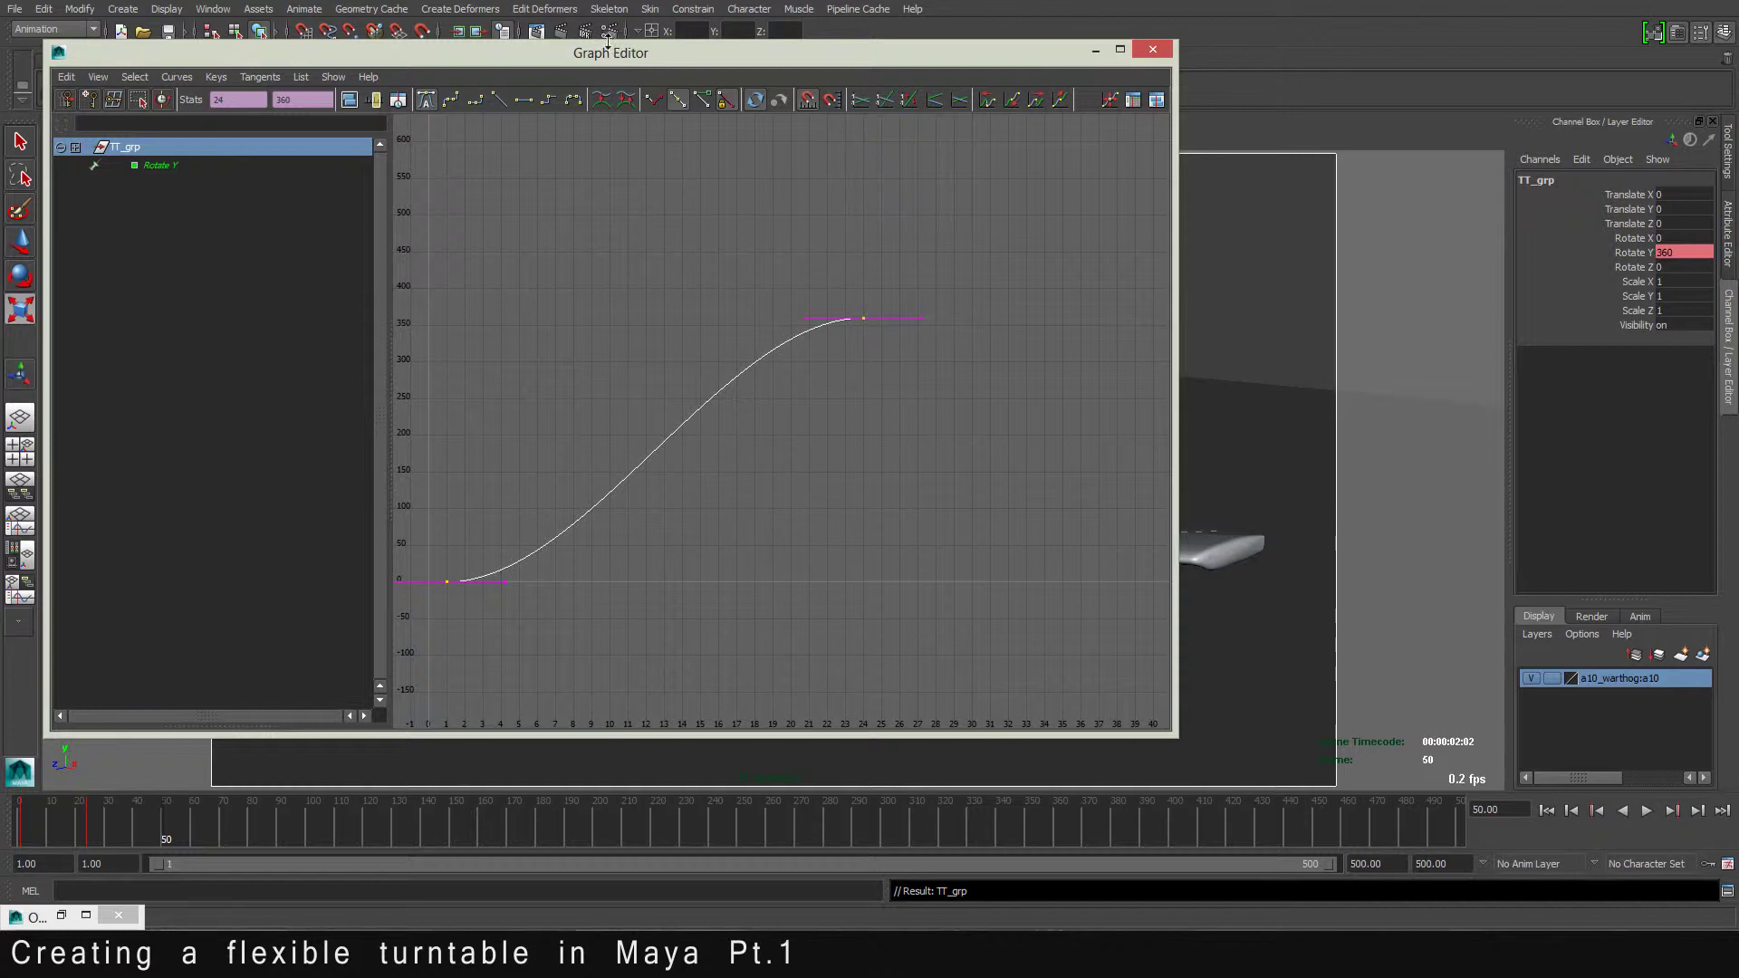
left_click_drag(595, 52, 608, 105)
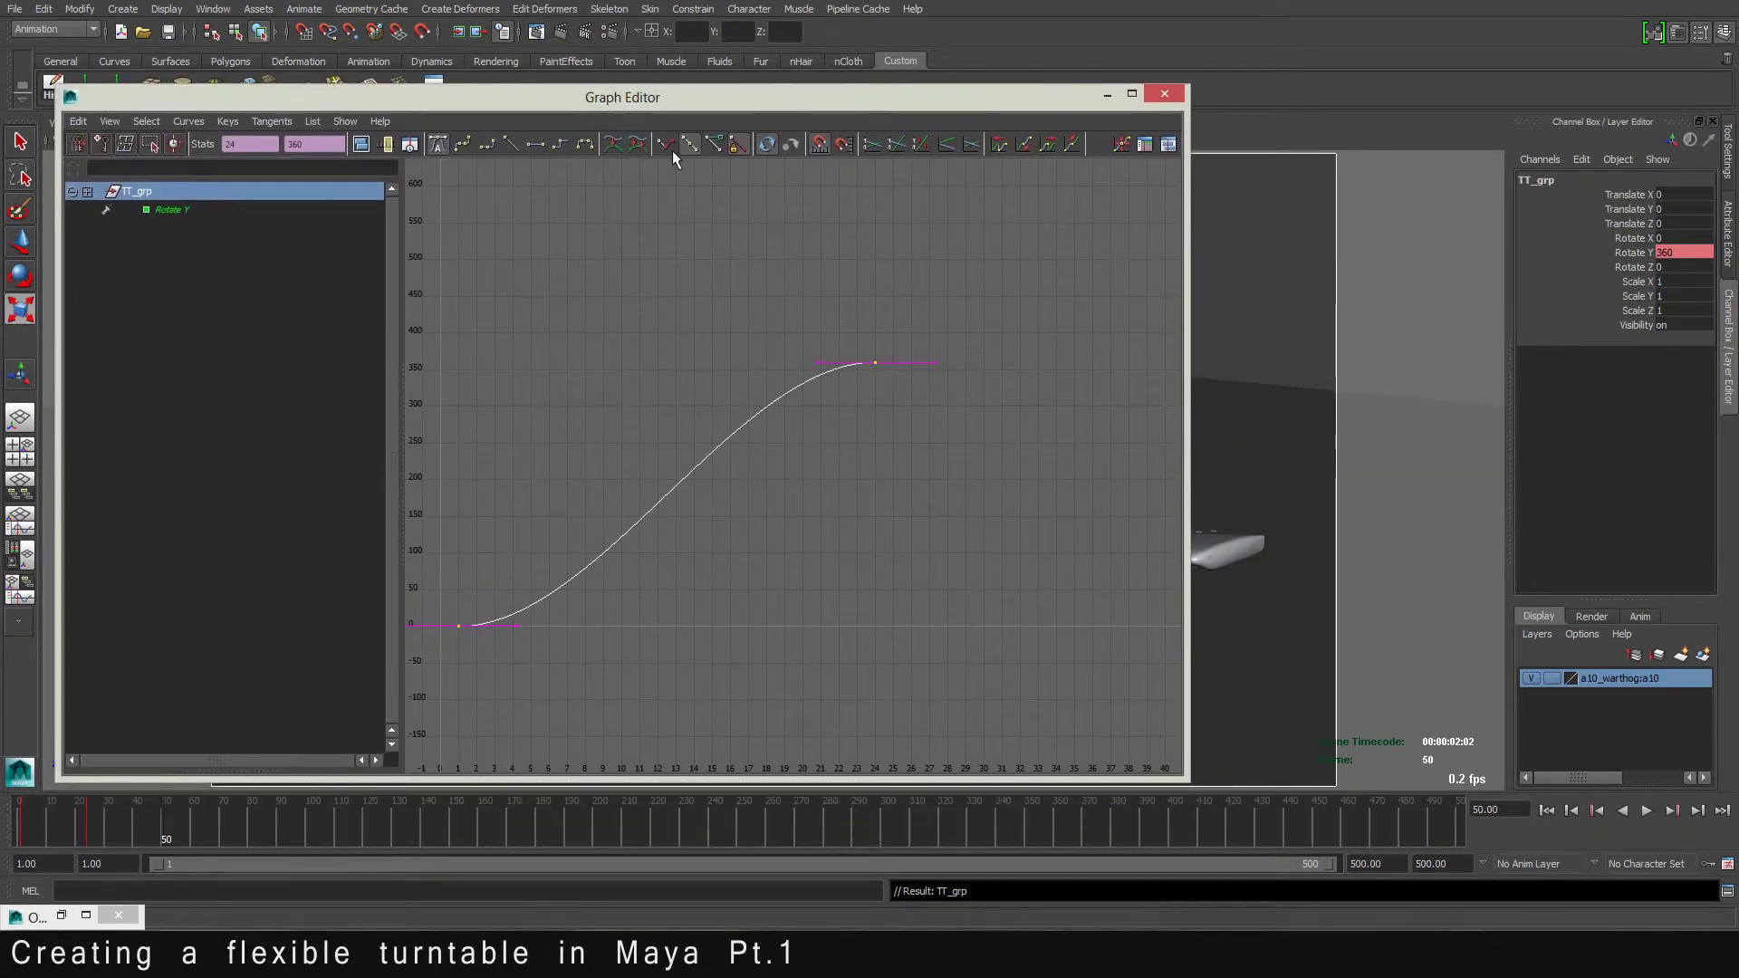
left_click_drag(596, 349, 735, 581)
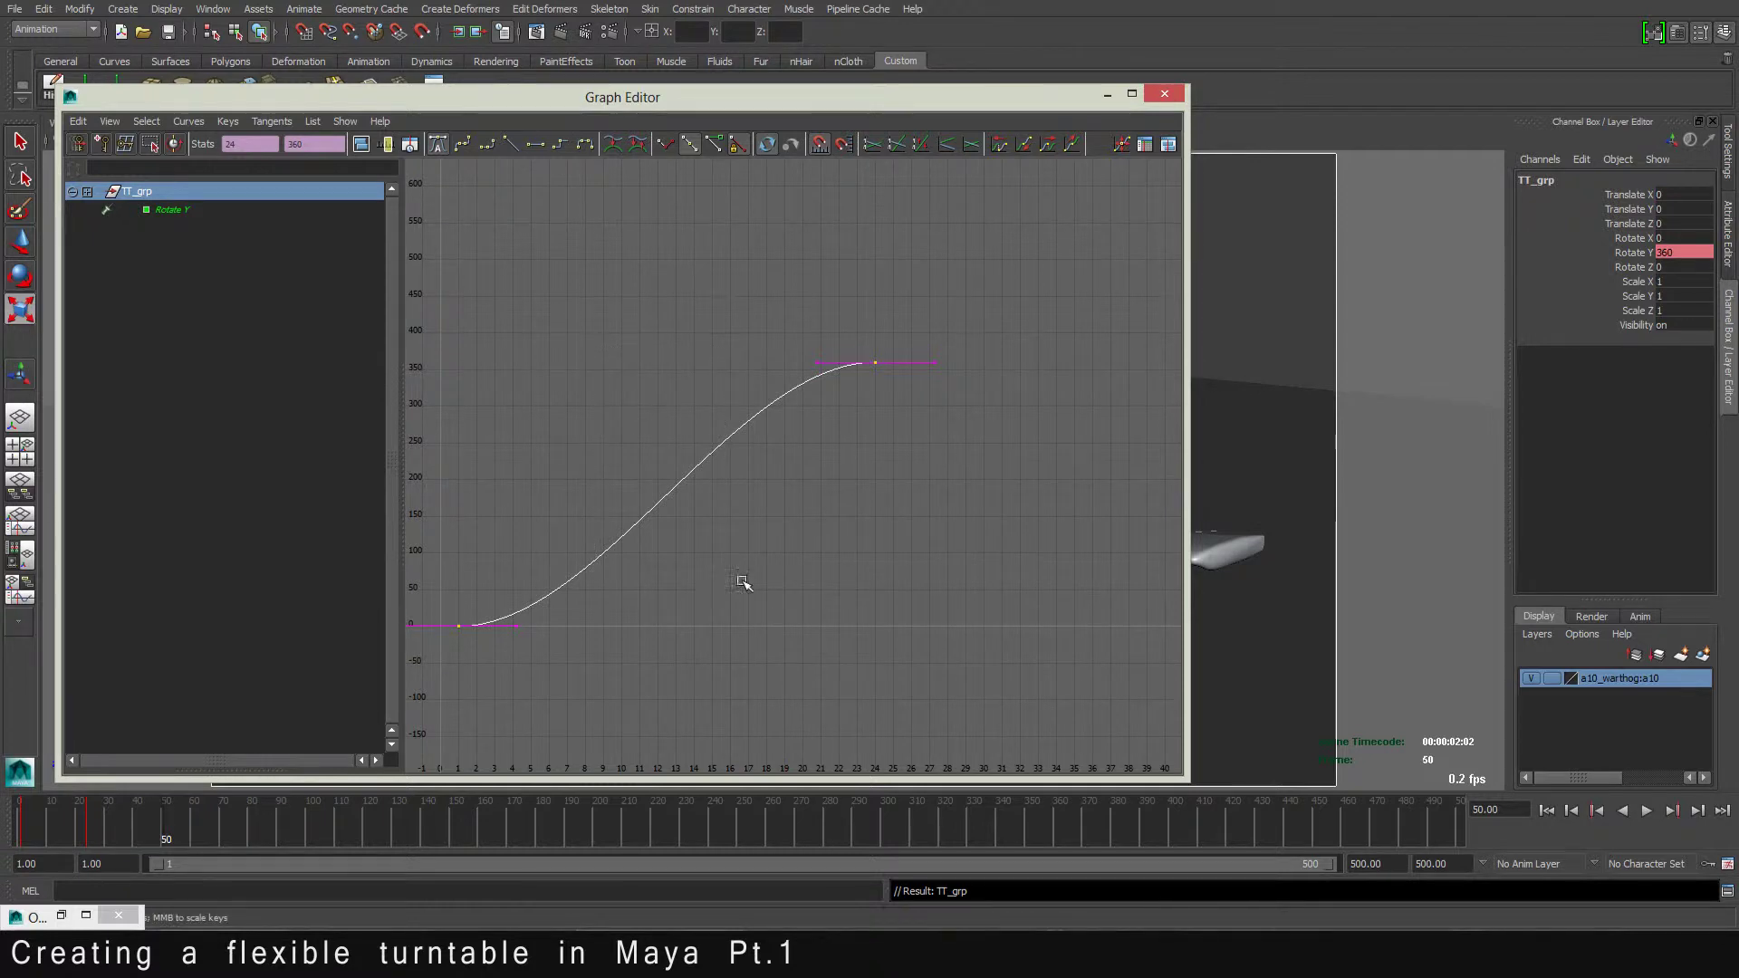
left_click(511, 143)
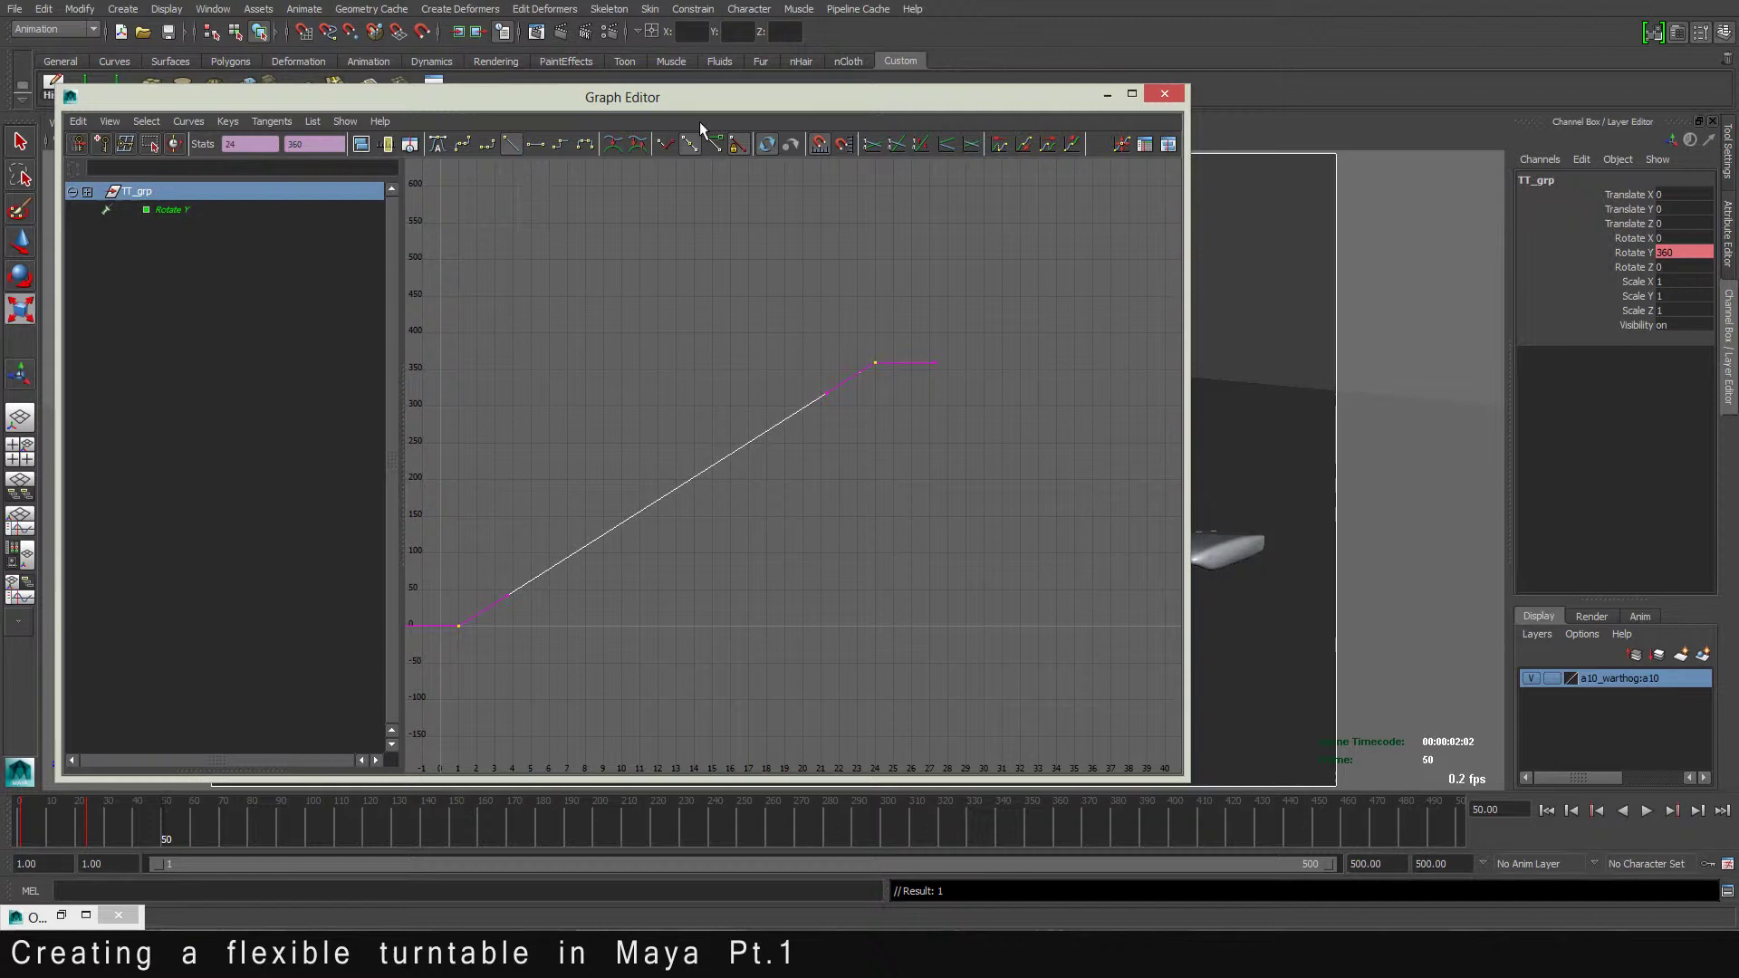
left_click_drag(682, 107, 685, 97)
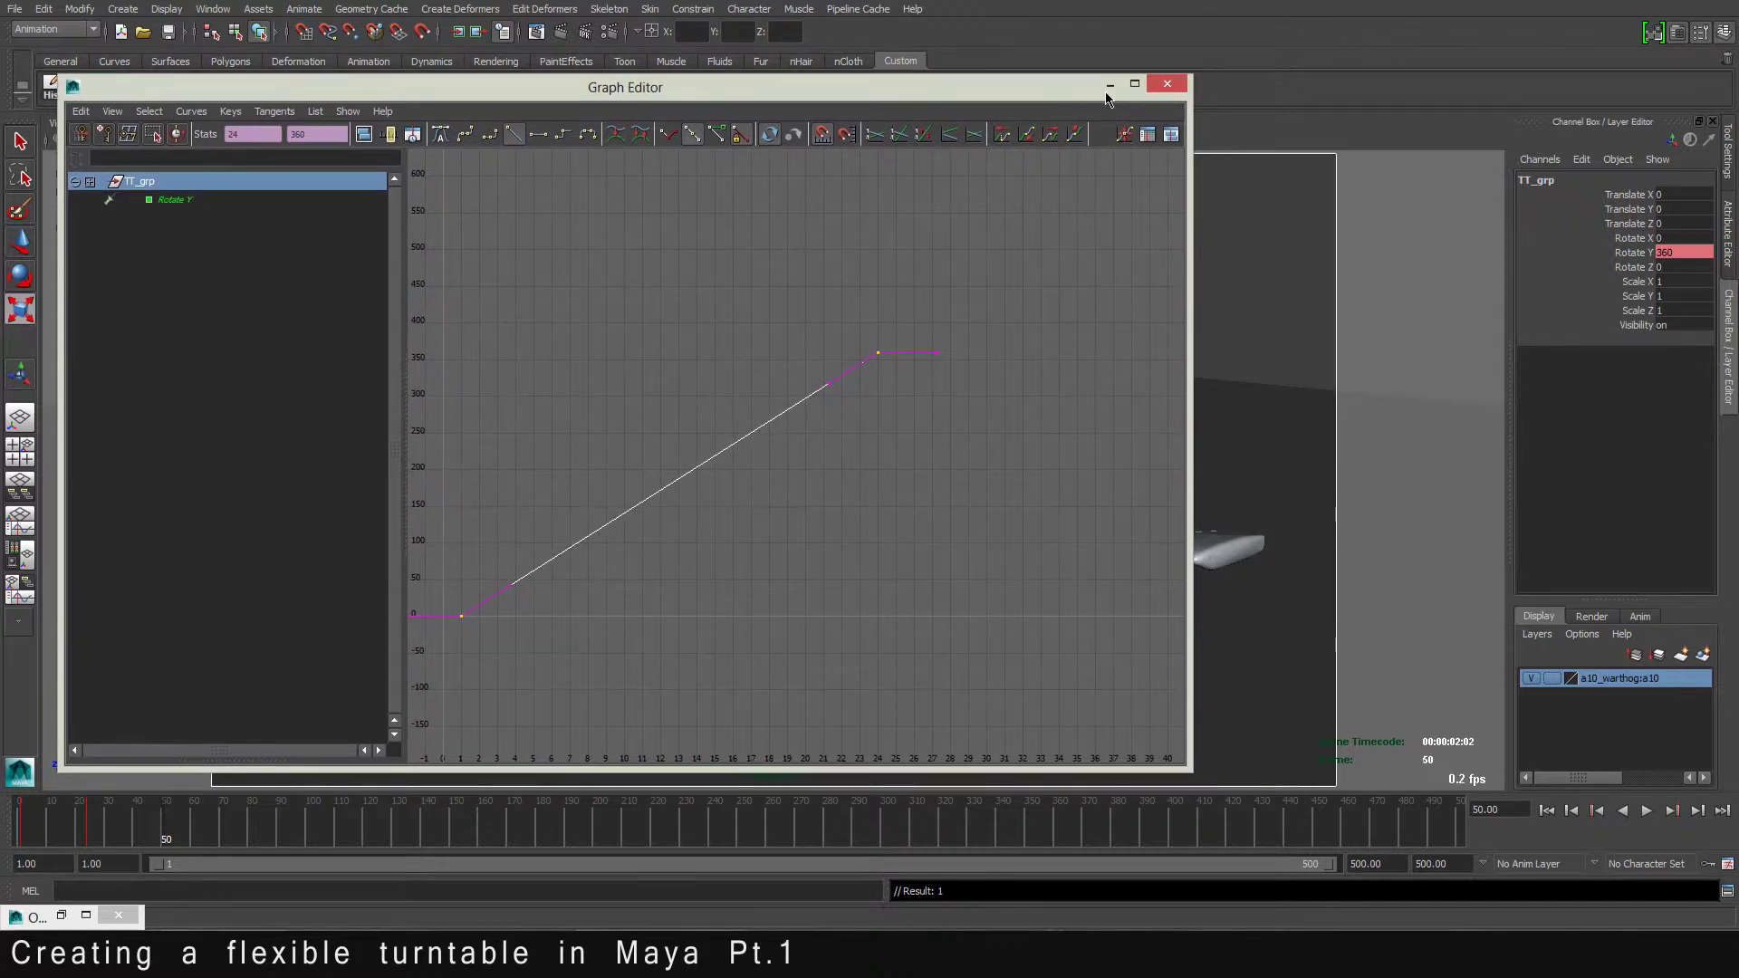
left_click(1109, 85)
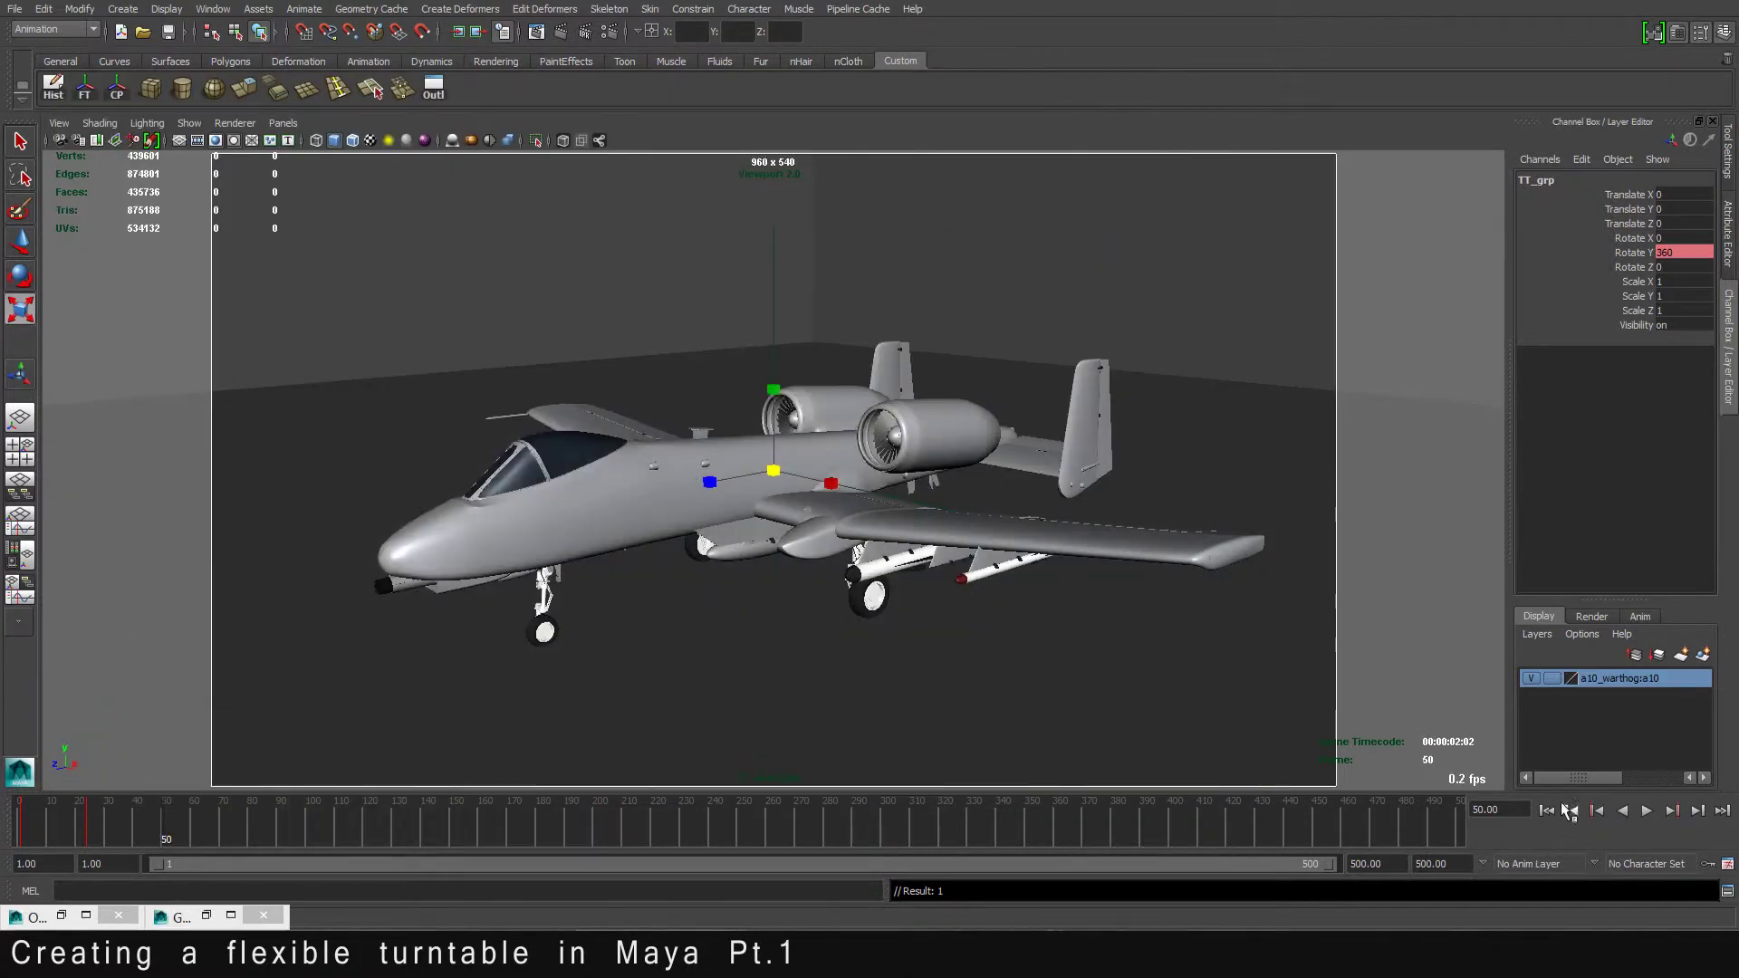
left_click(1546, 811)
left_click(1647, 810)
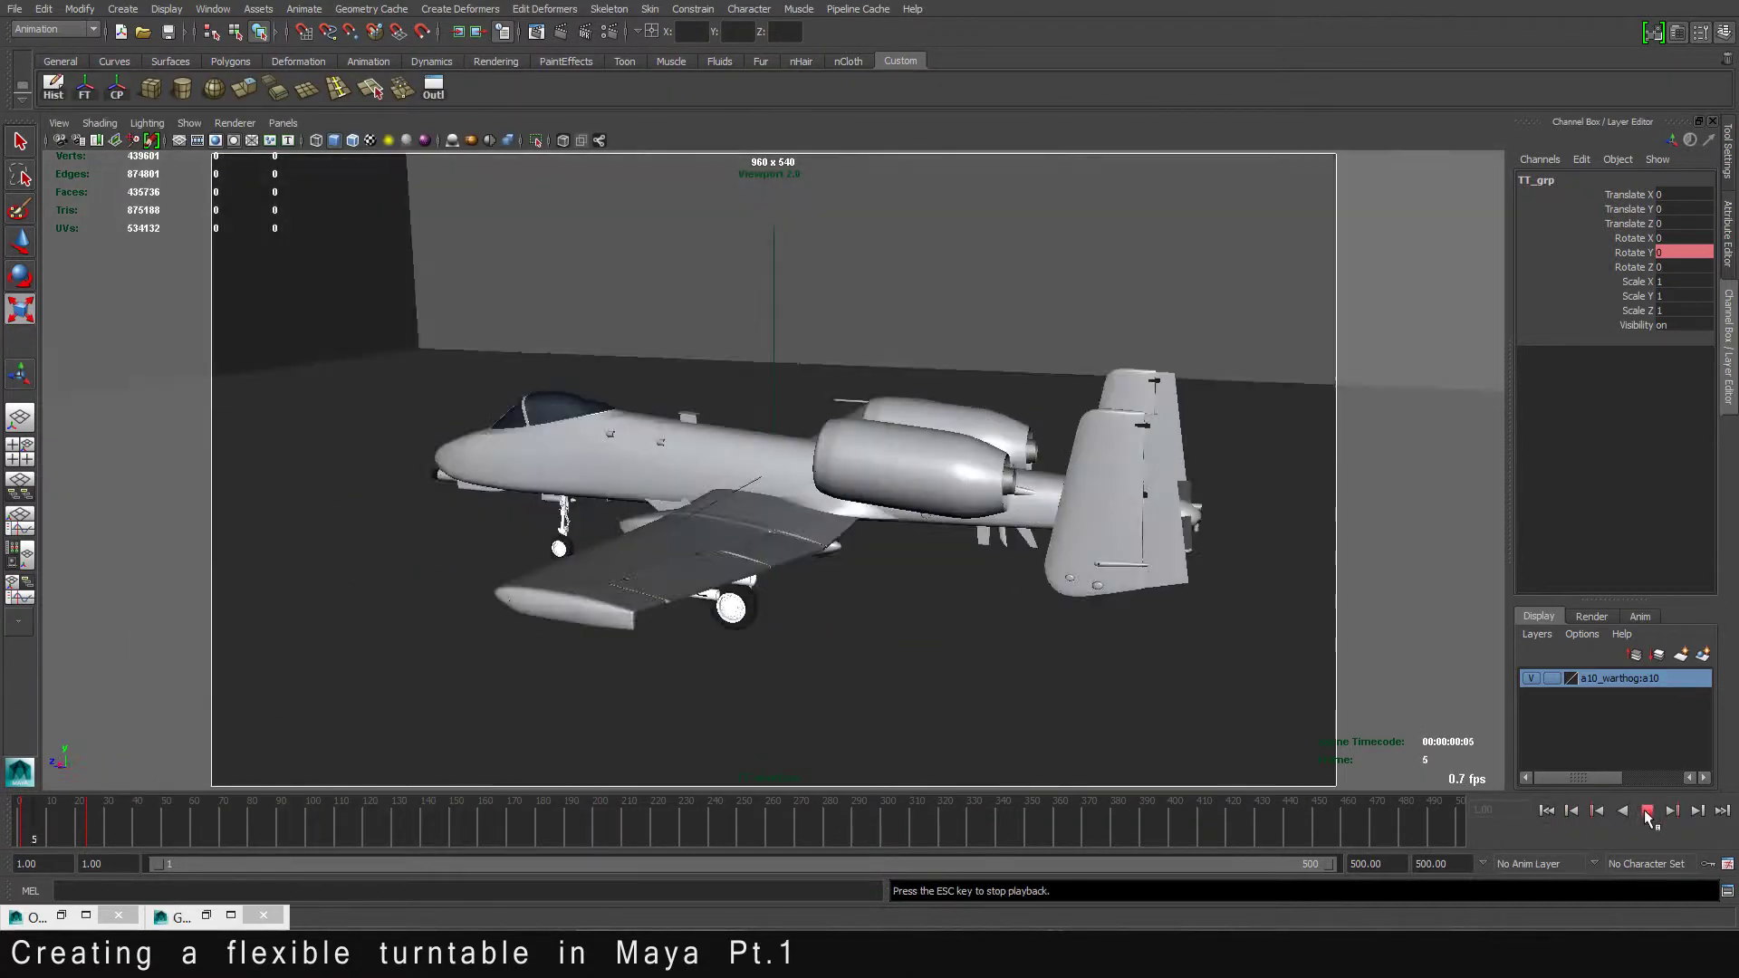
left_click(1647, 810)
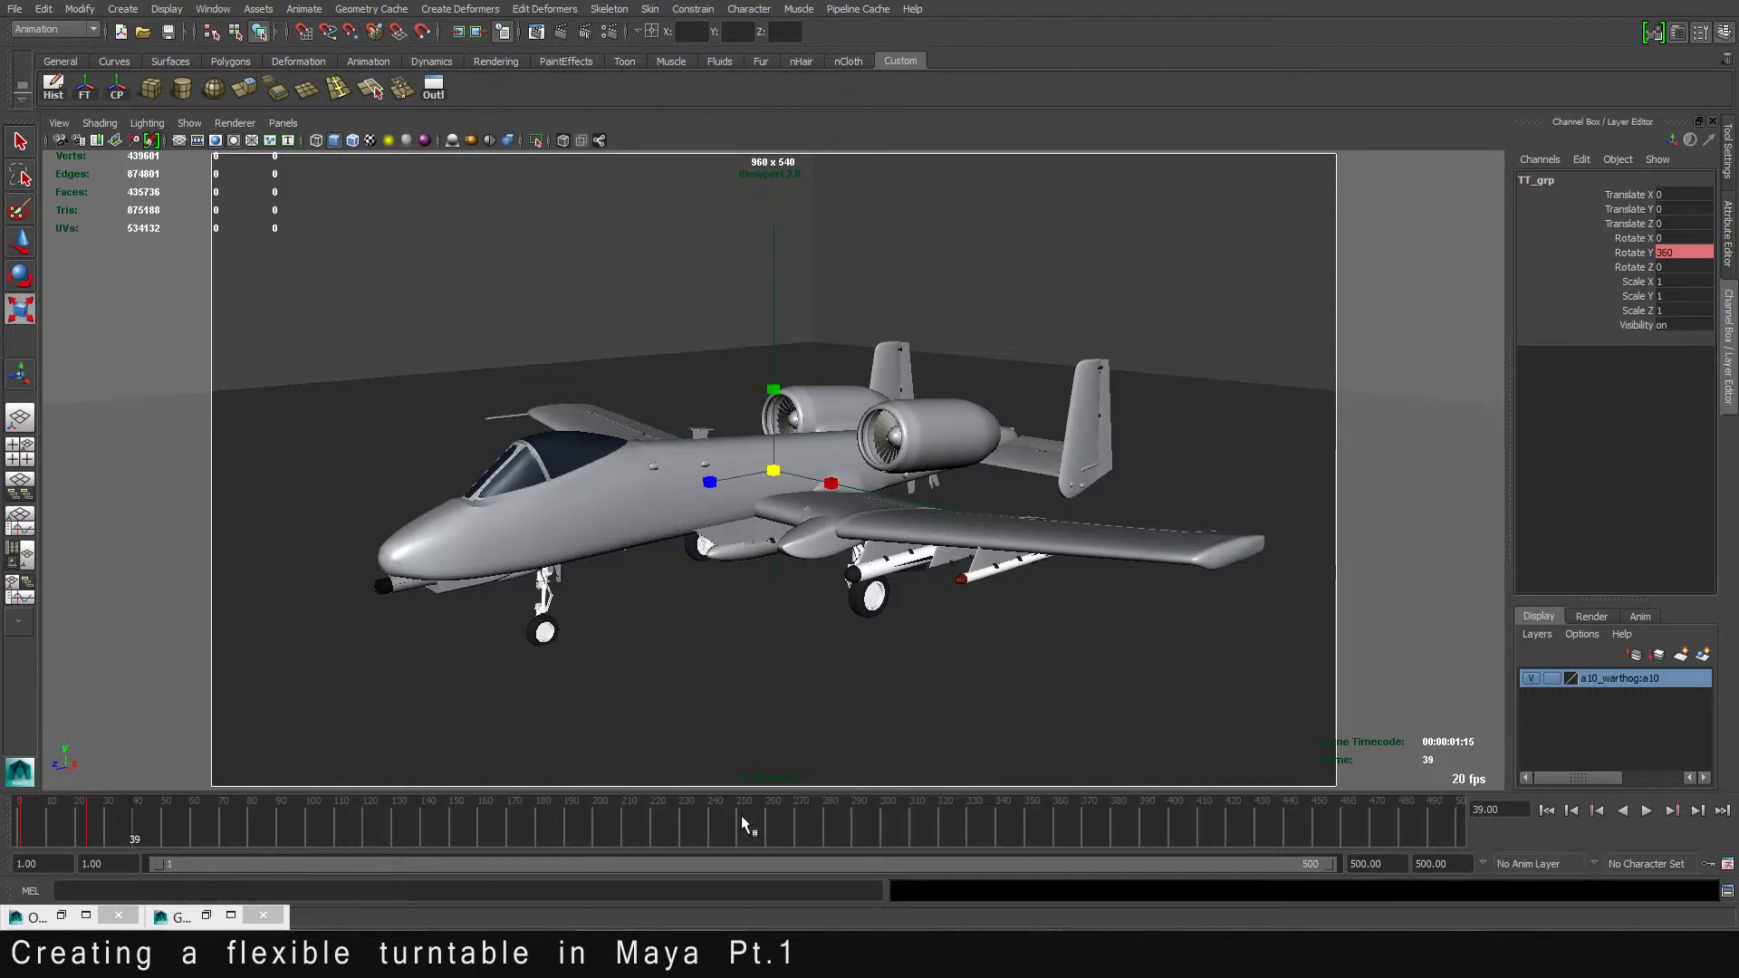
left_click(174, 916)
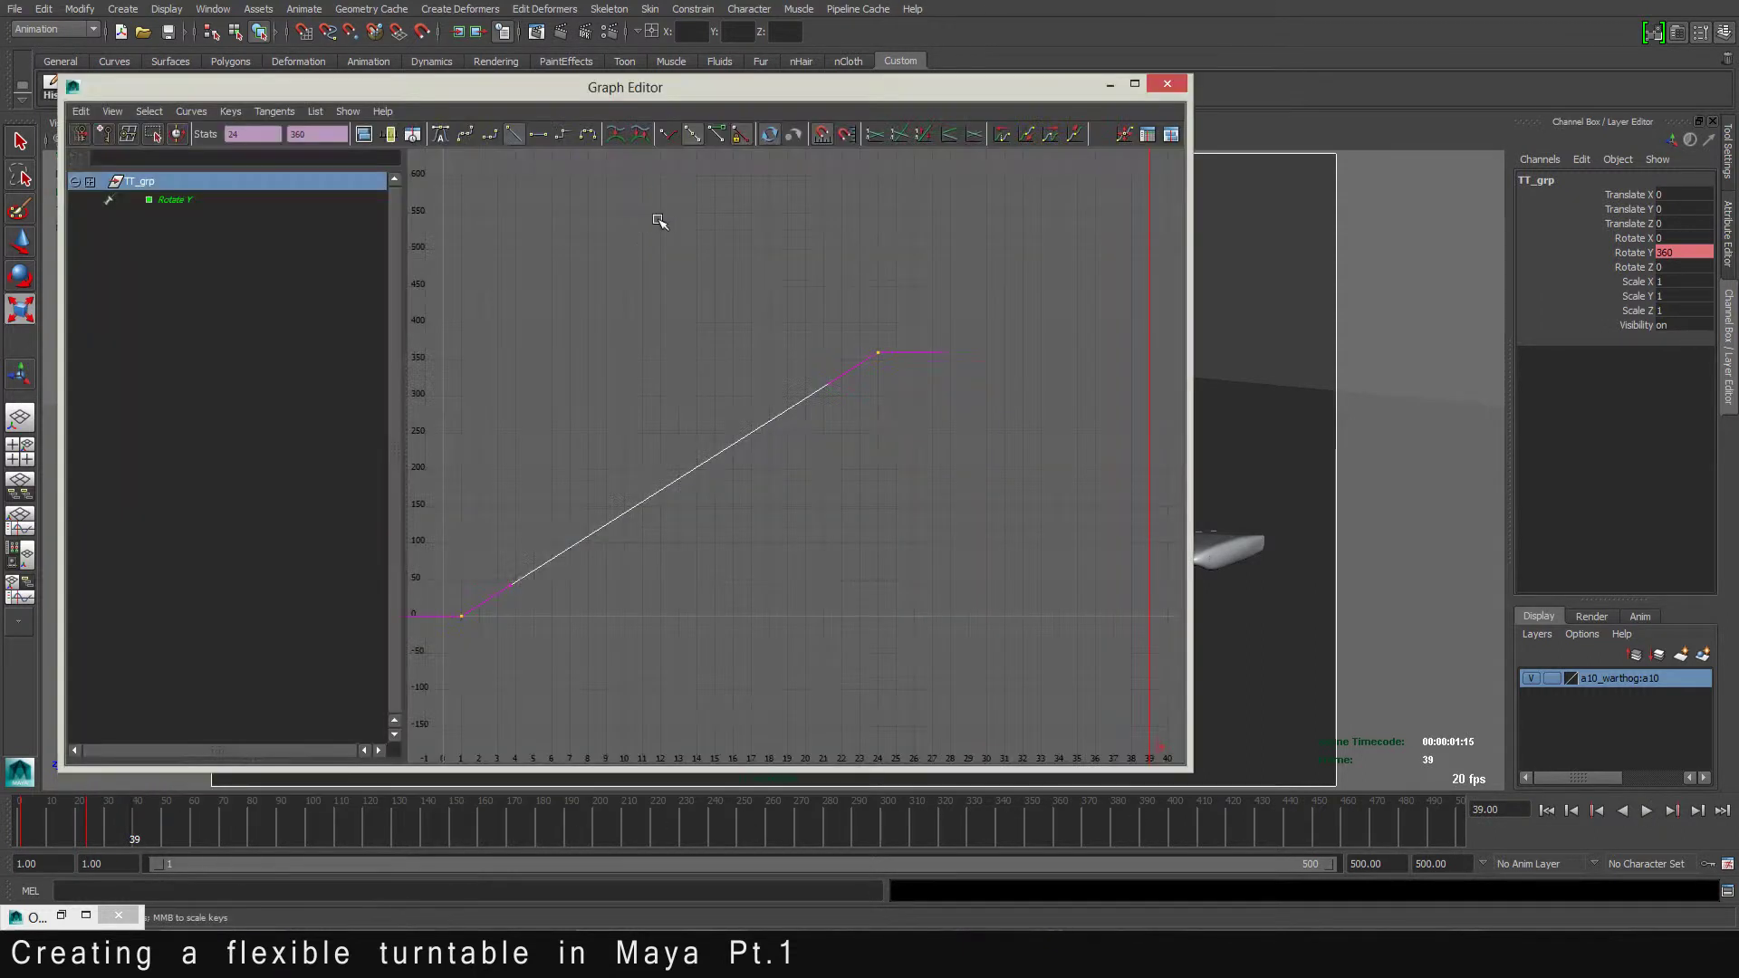
left_click_drag(625, 90, 794, 616)
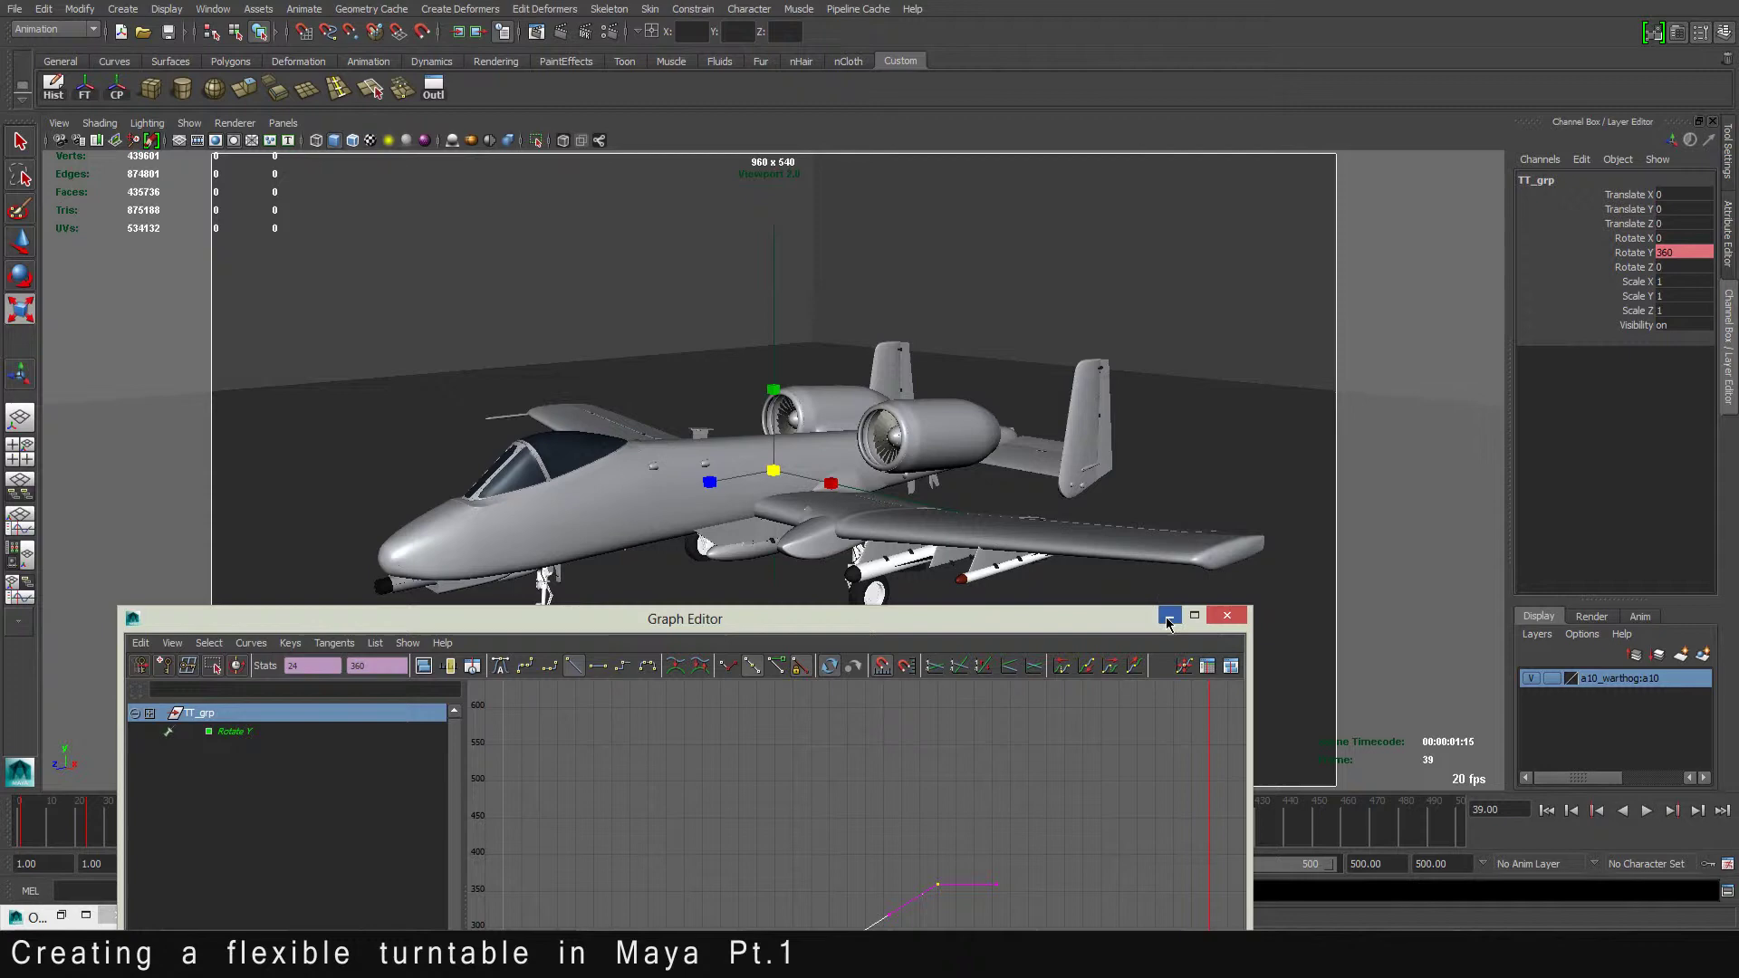
left_click(1168, 612)
left_click(1546, 810)
left_click(1647, 811)
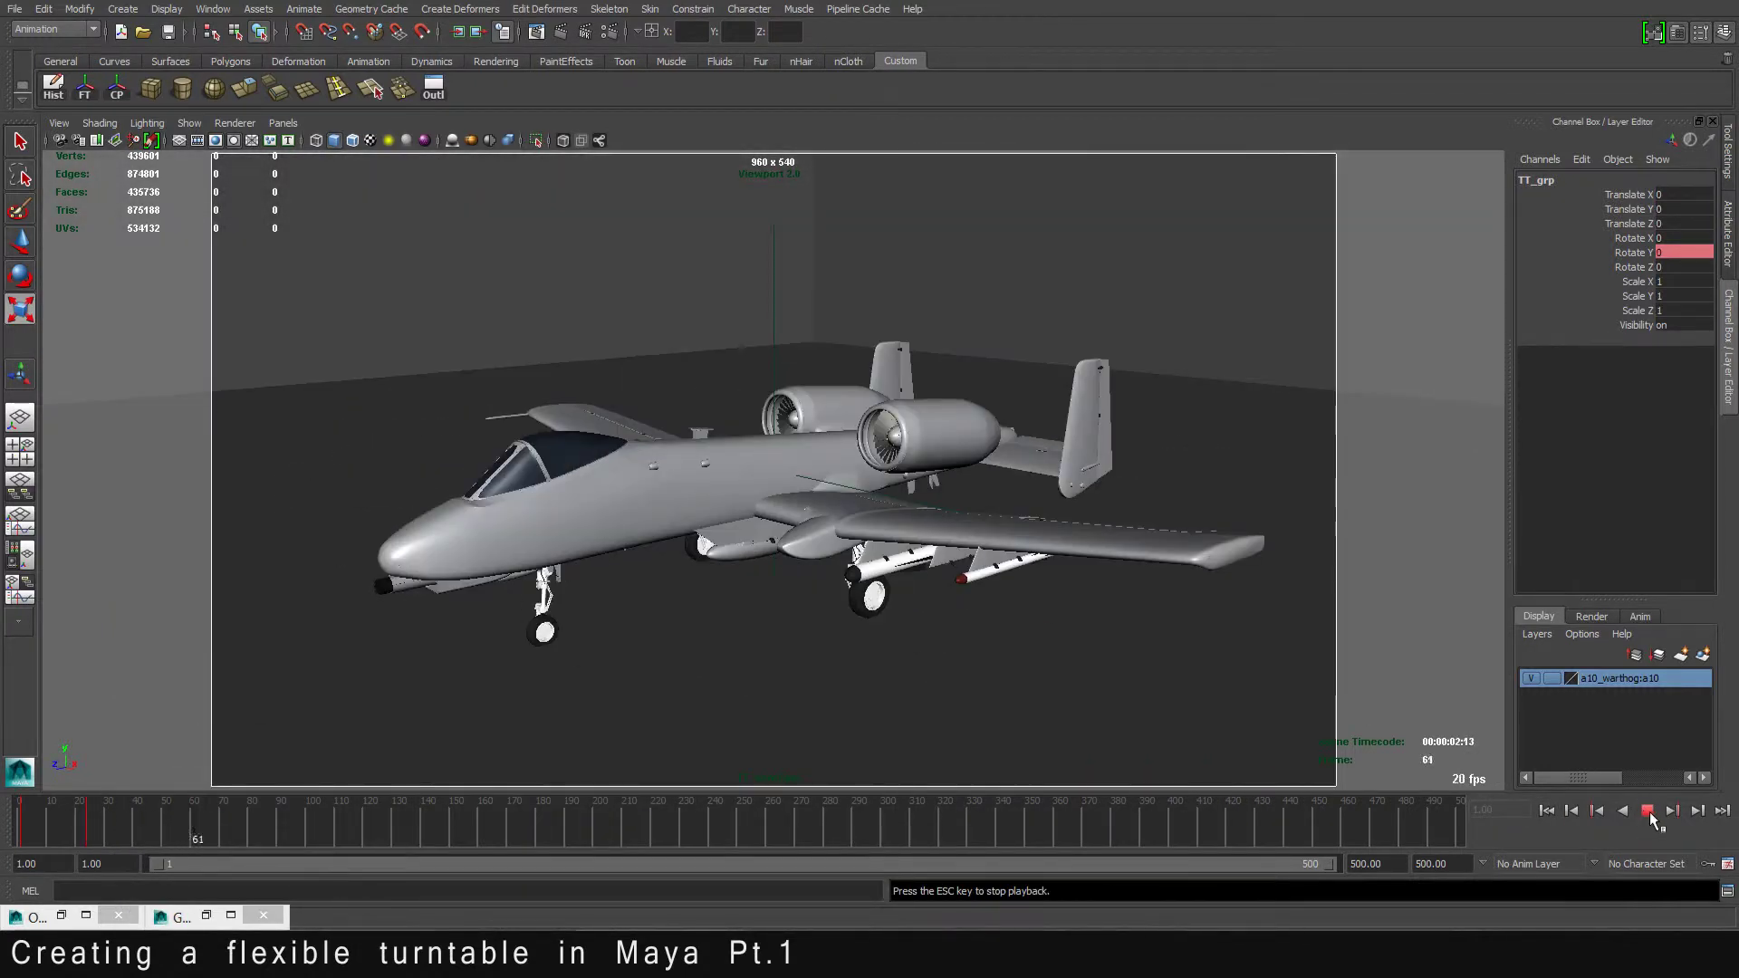
left_click(1647, 811)
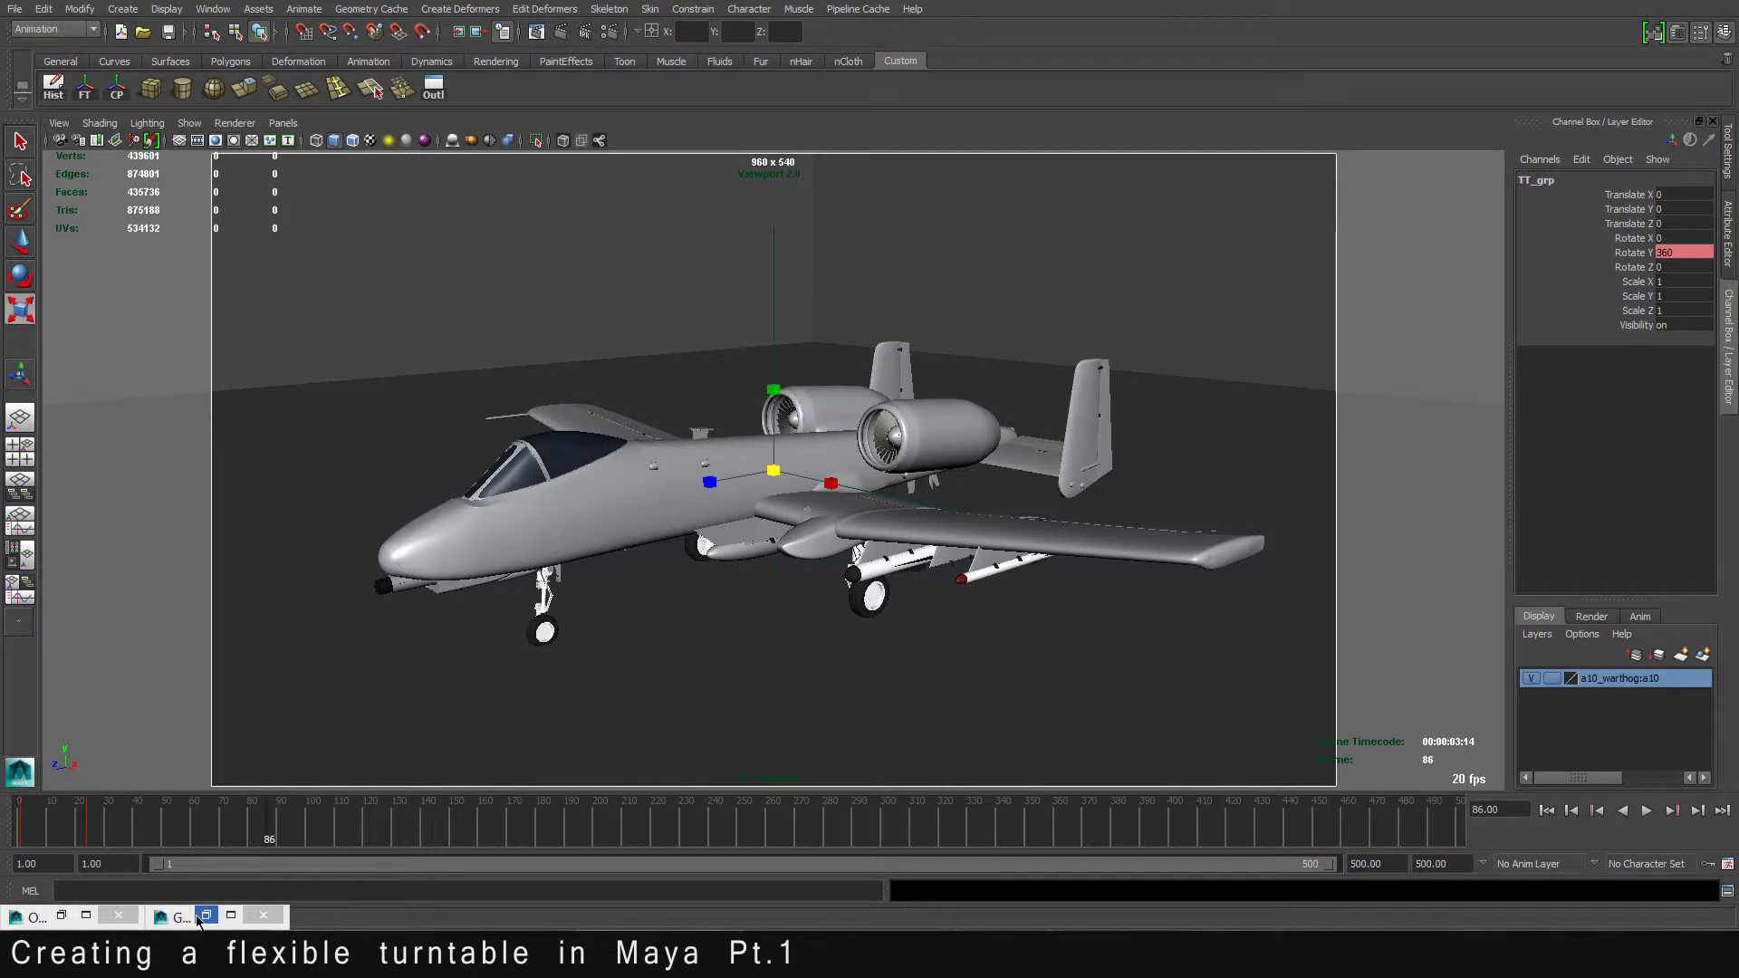
Step: Set the Rotate Y curve's post-infinity to Linear and display the infinity extension
left_click(206, 915)
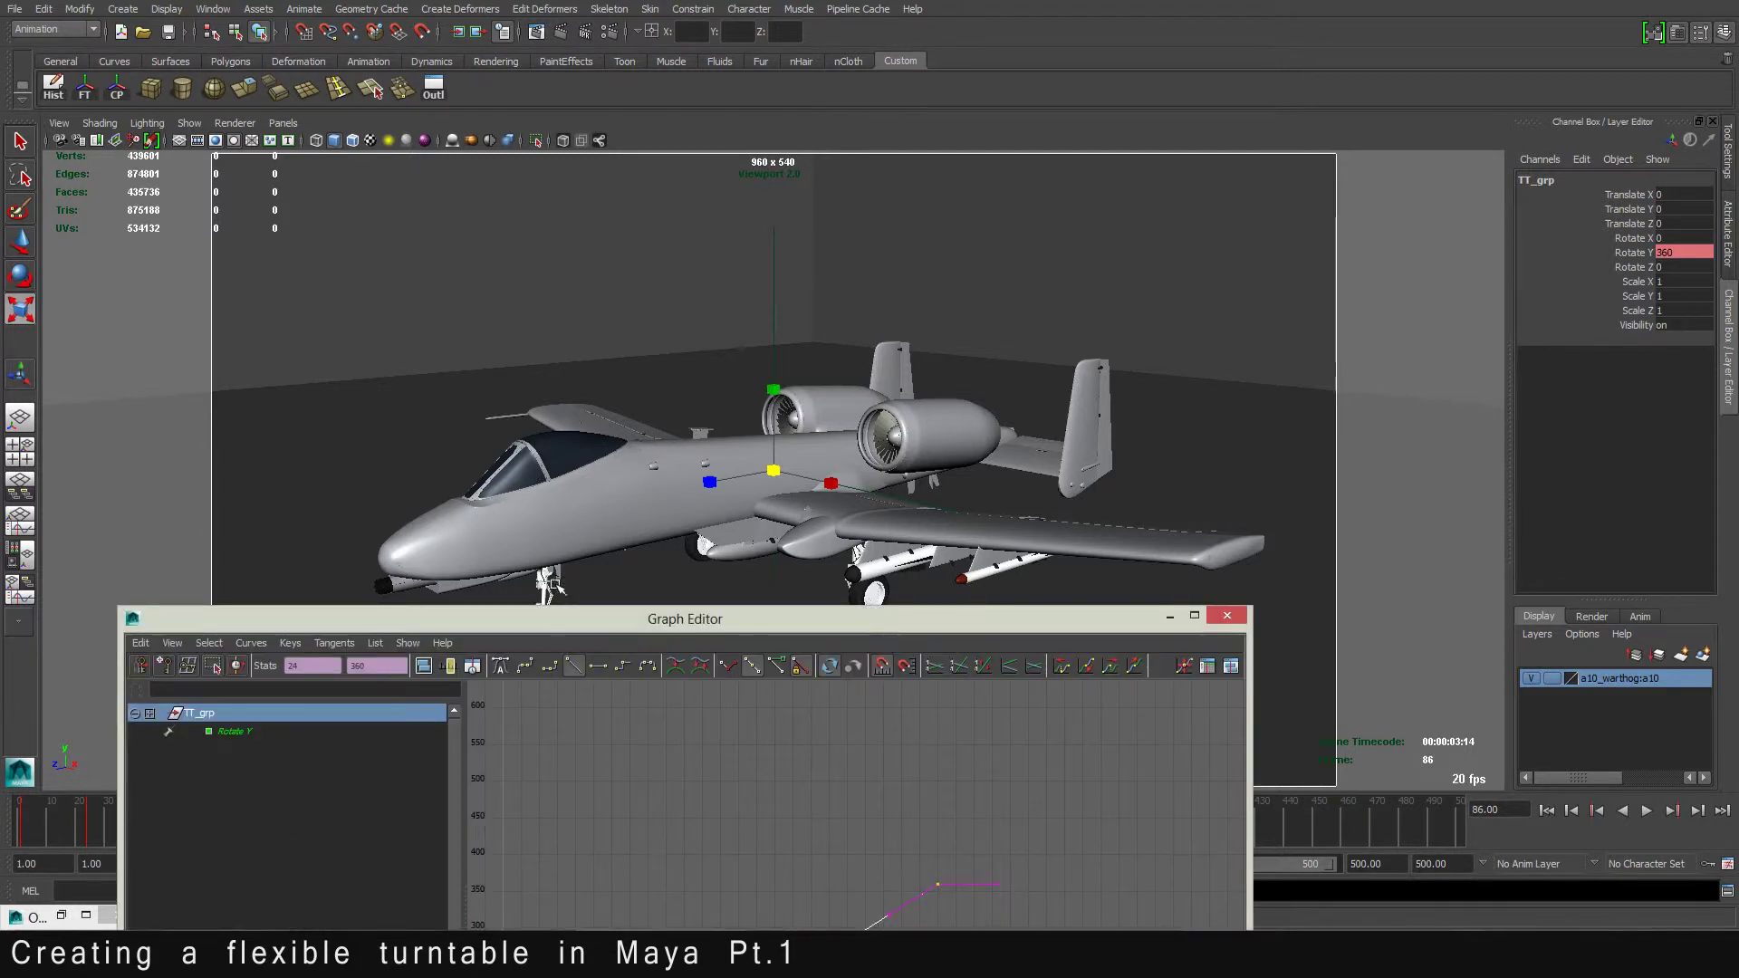
left_click_drag(550, 625, 552, 135)
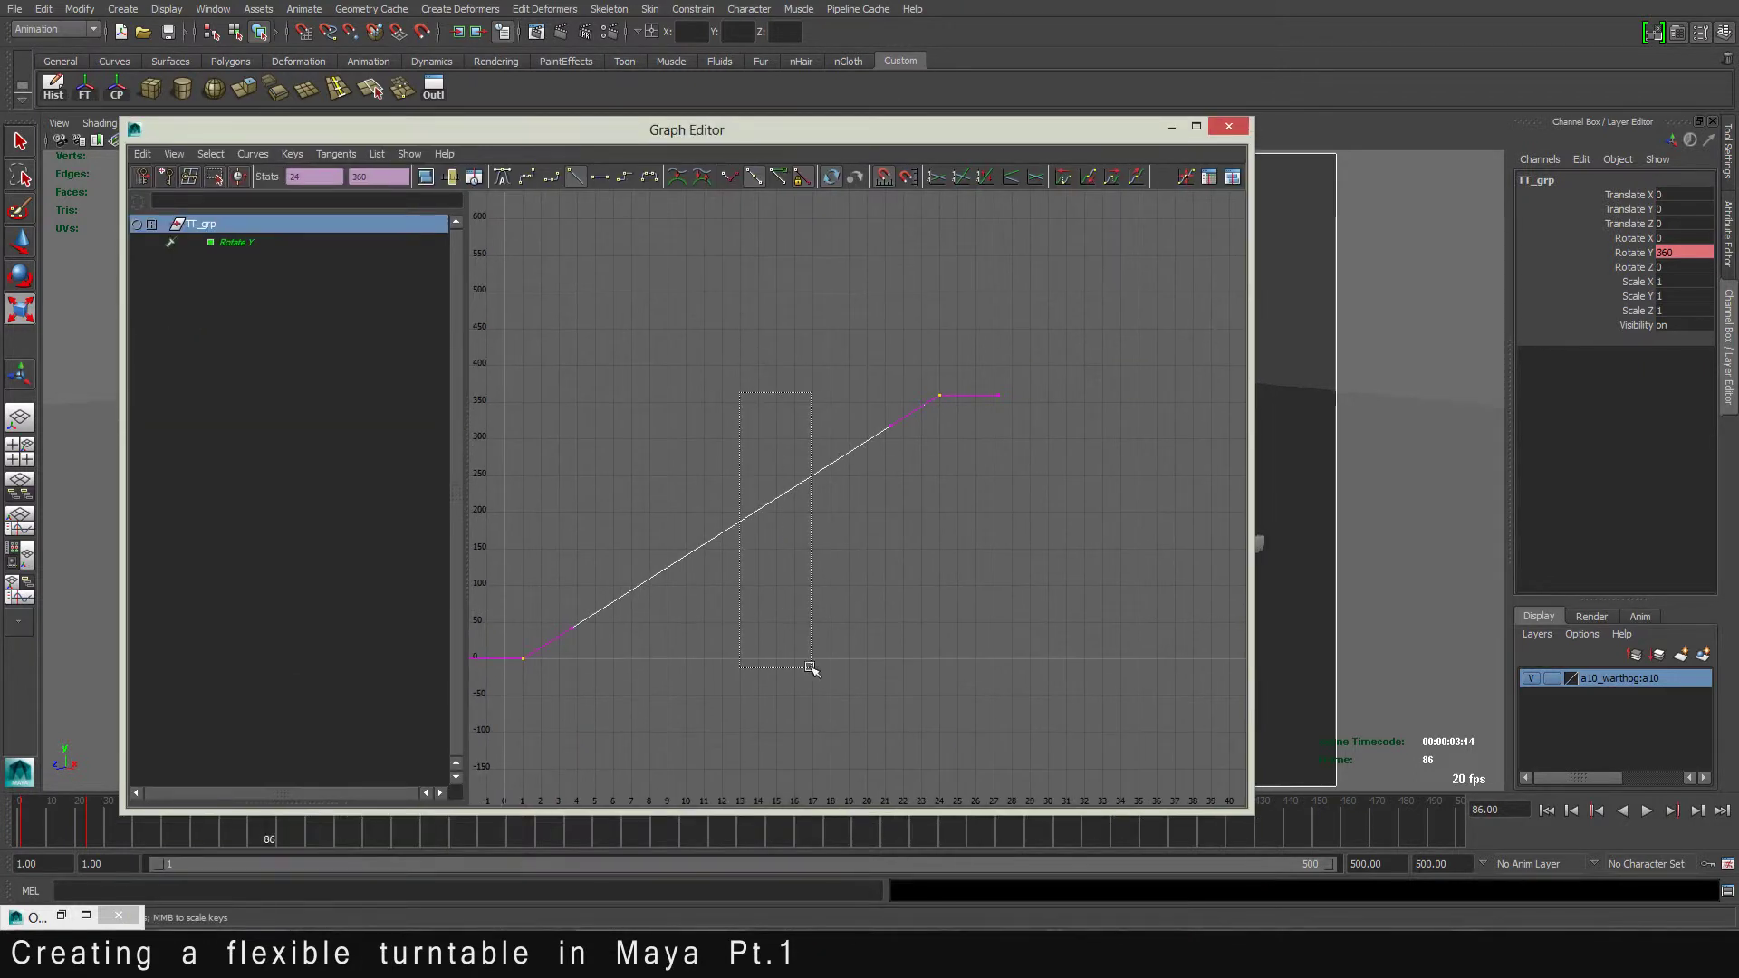
left_click(253, 153)
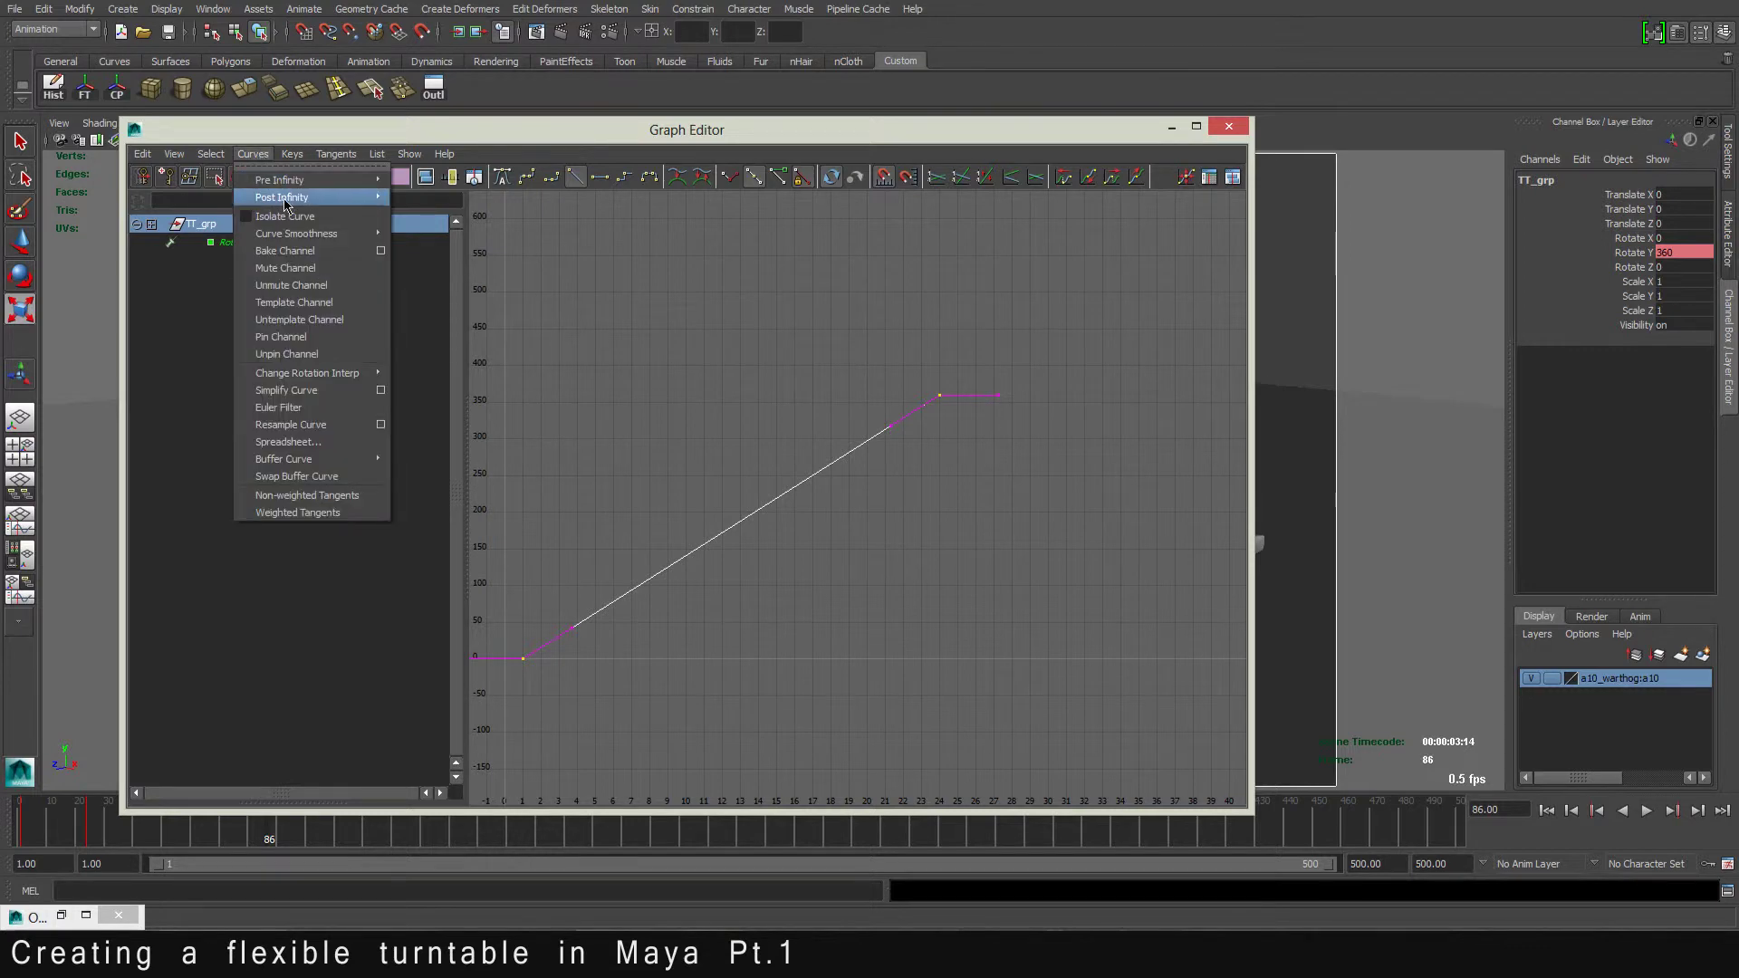
mouse_move(317, 198)
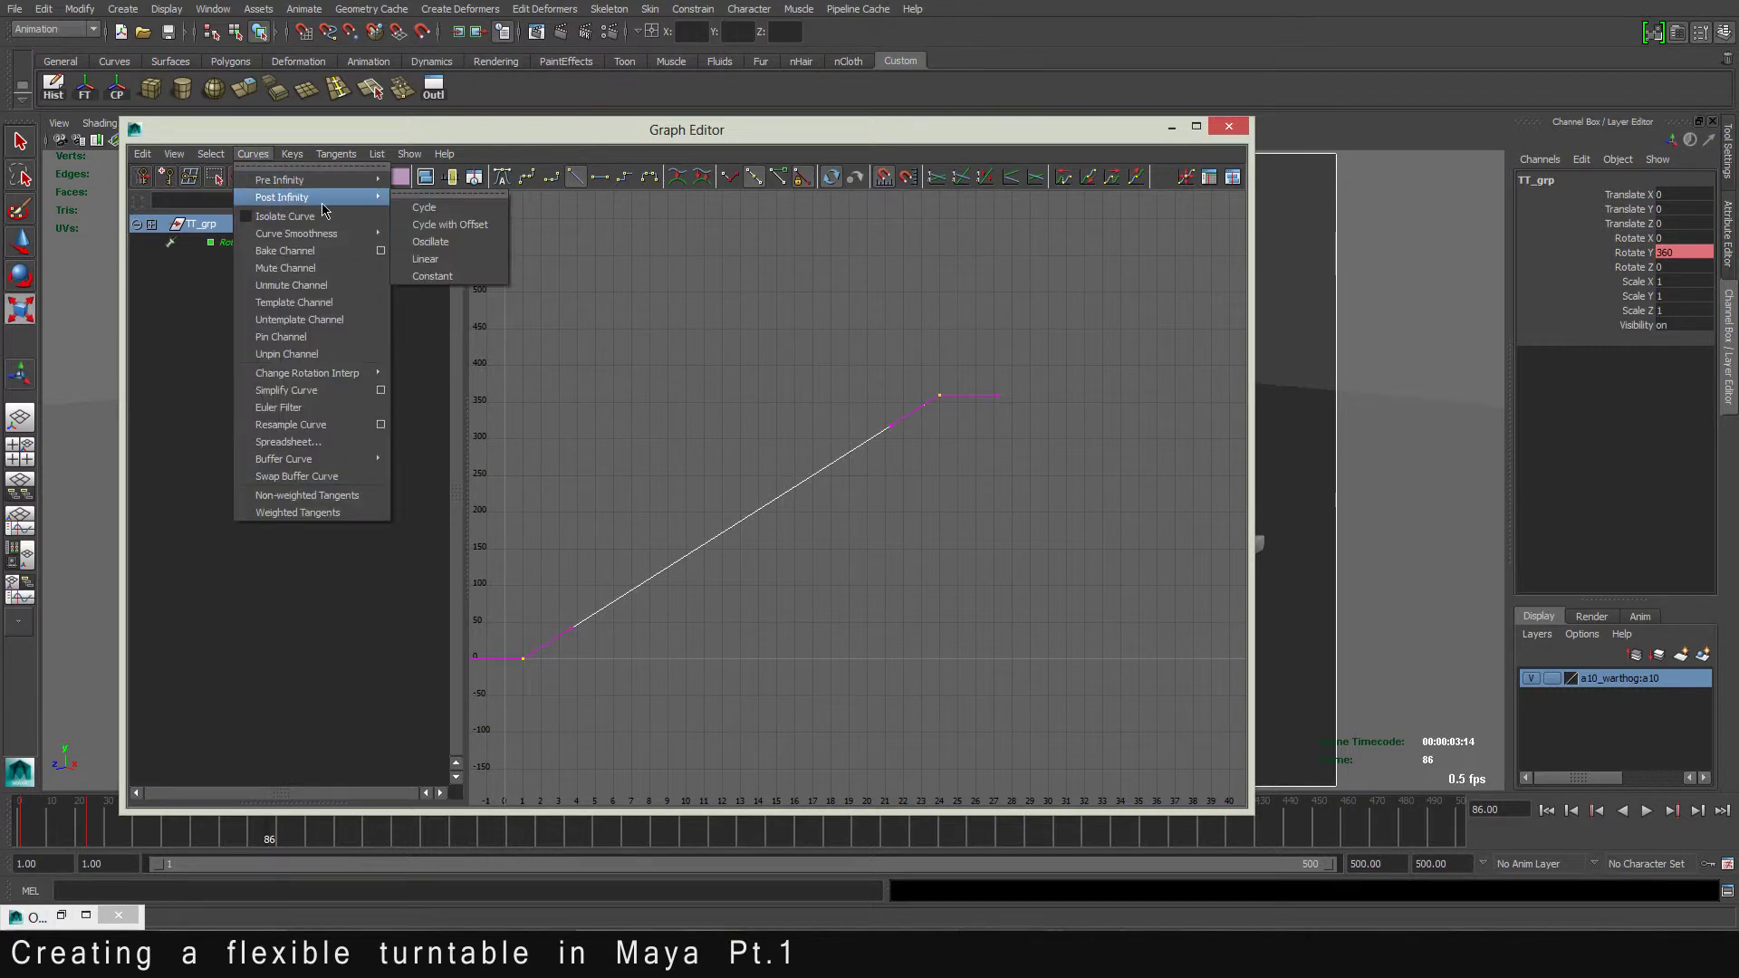
left_click(457, 261)
left_click(181, 154)
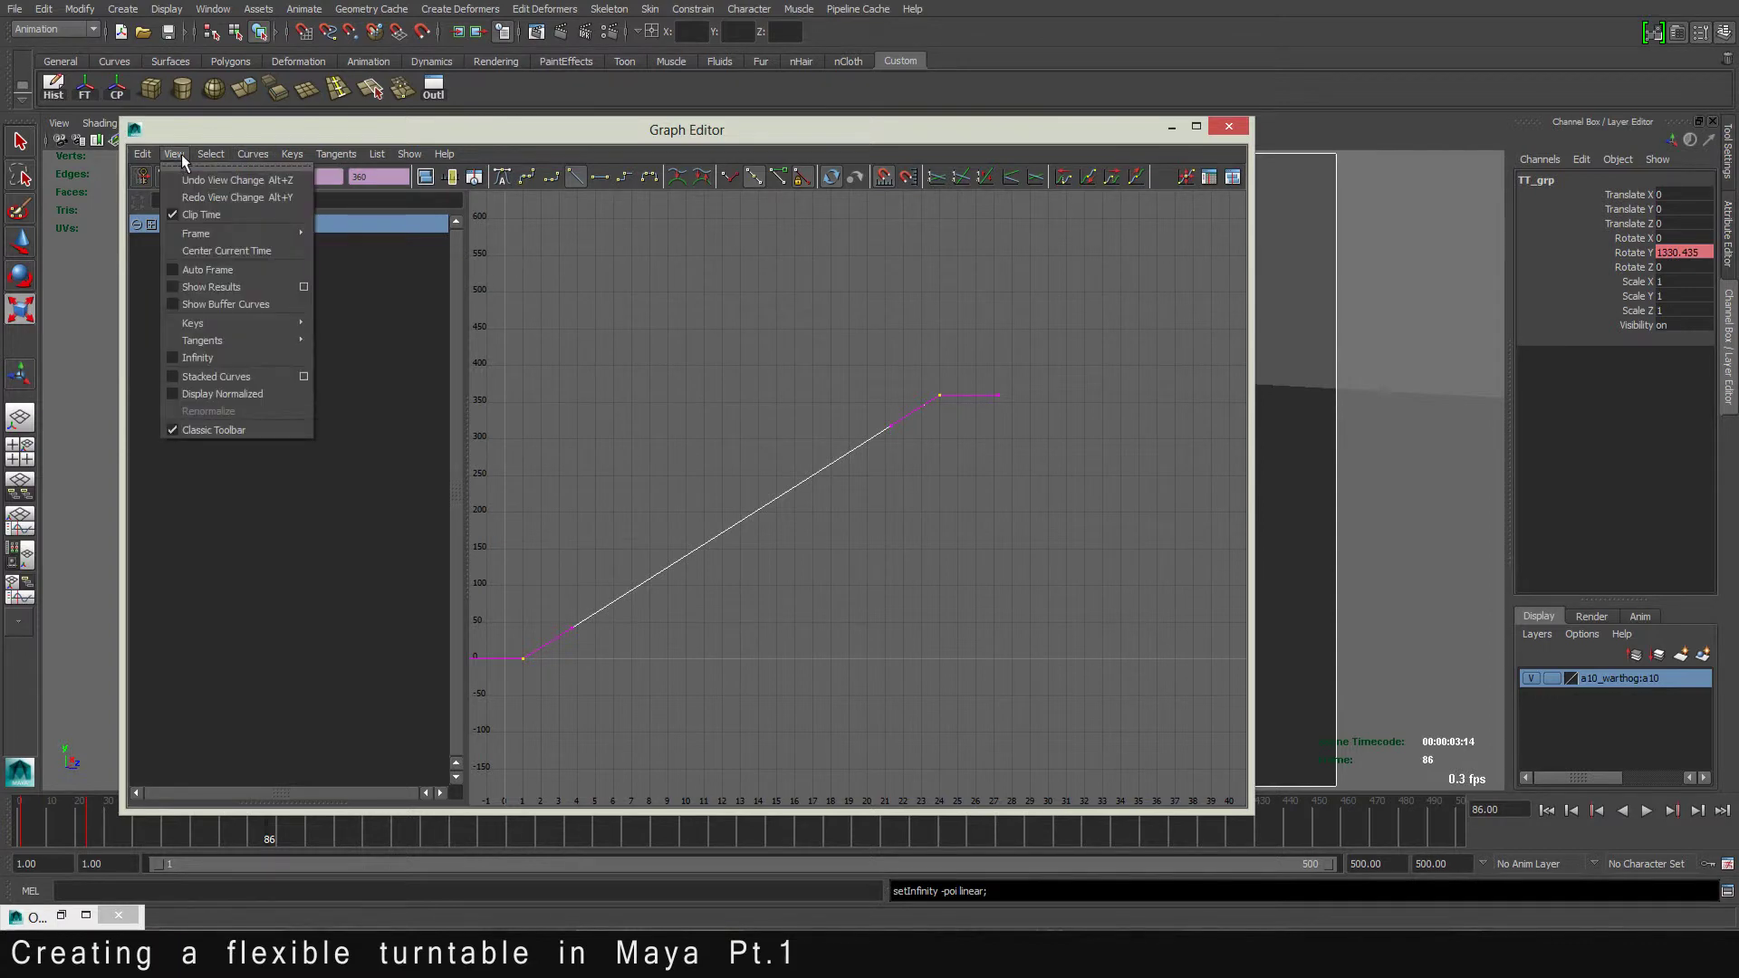
left_click(176, 360)
Step: Hide the Graph Editor, play back the continuing spin, and rewind to frame 1
middle_click_drag(780, 326, 1024, 241, "alt")
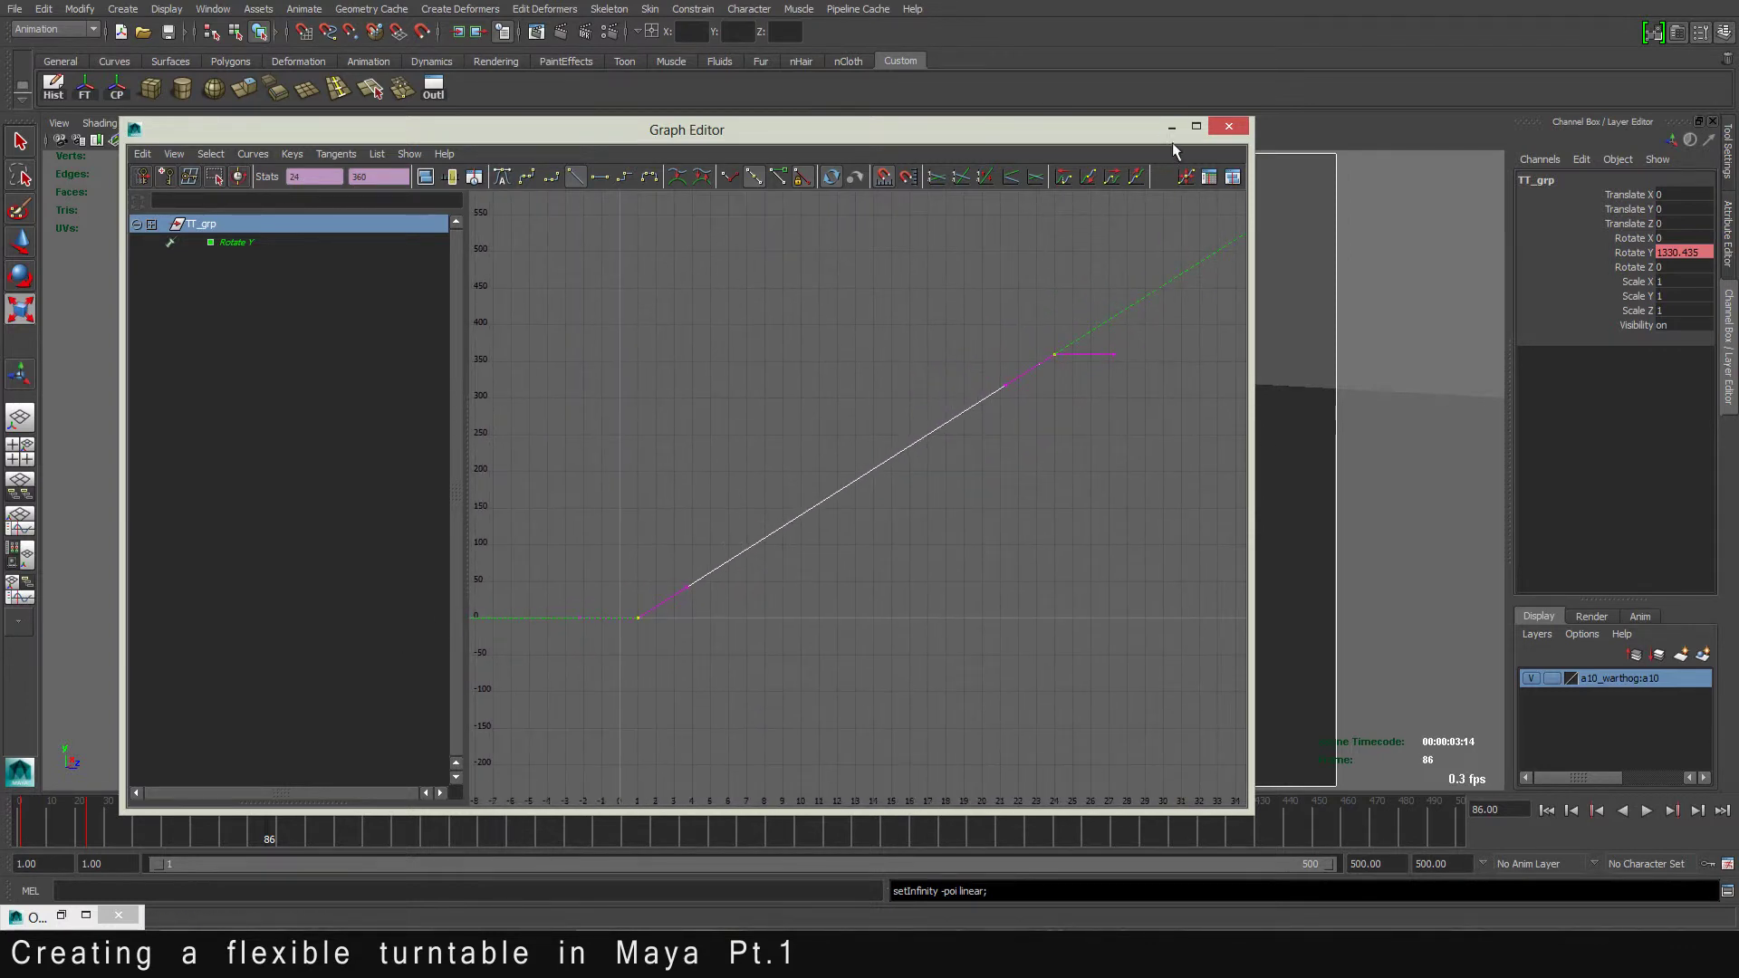
left_click(1171, 127)
left_click(1546, 811)
left_click(1647, 810)
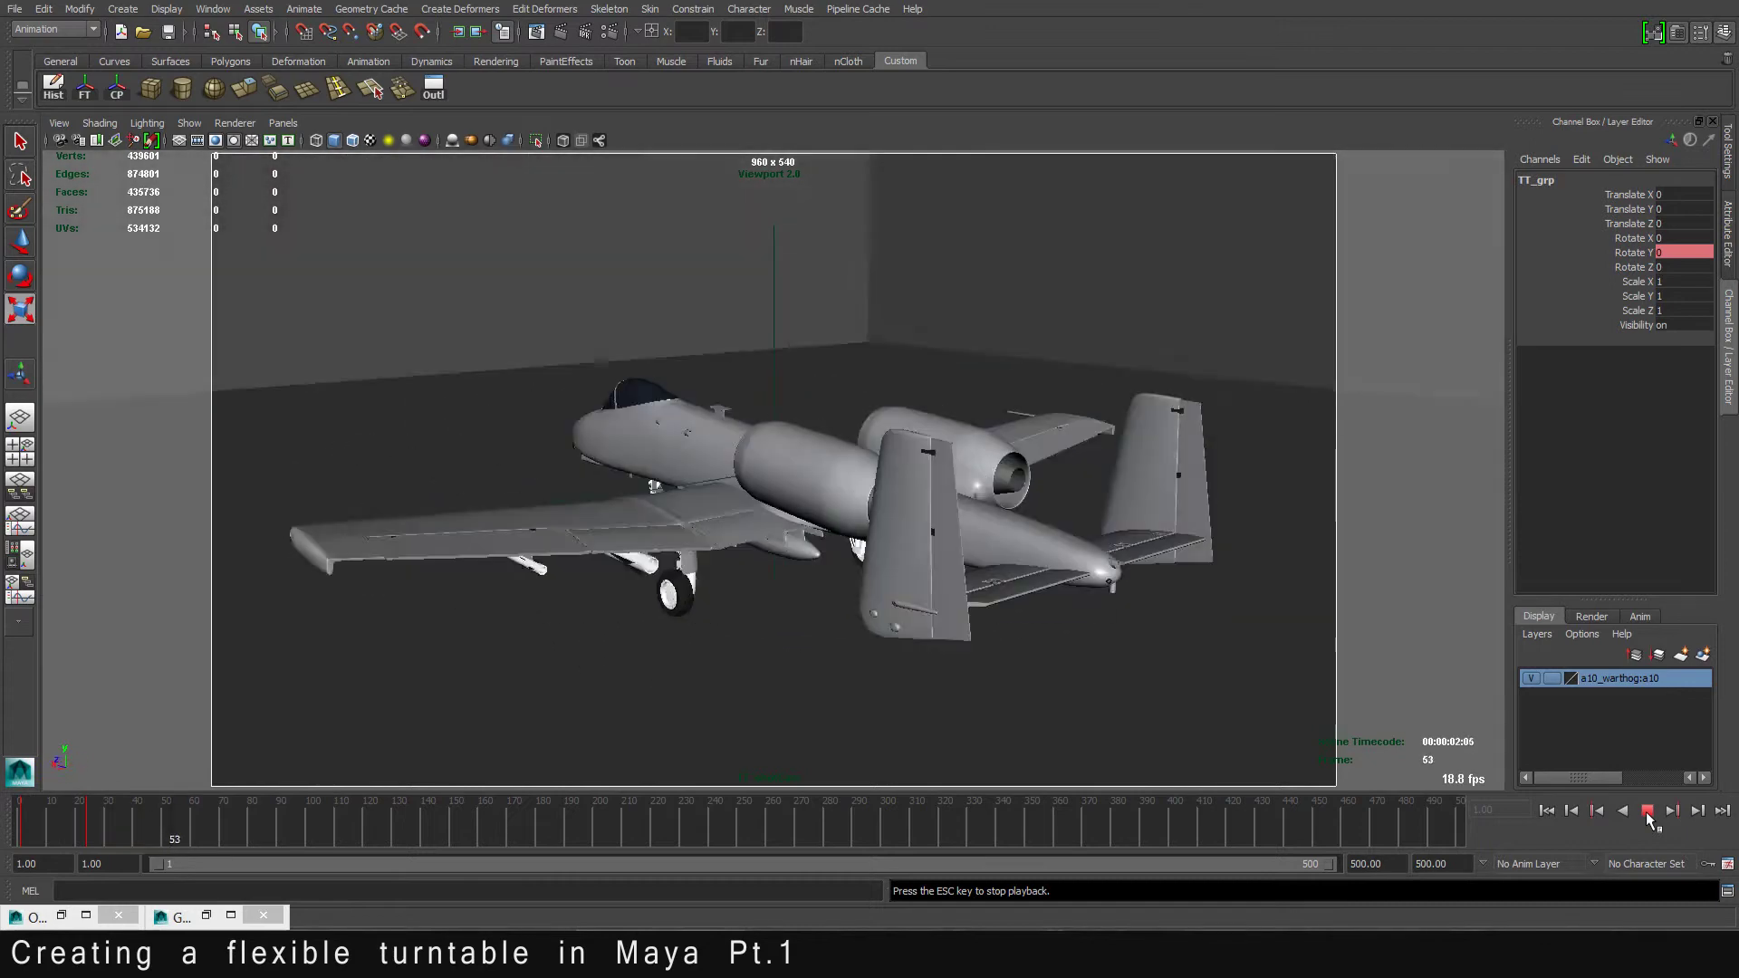
key("Escape")
left_click(1546, 811)
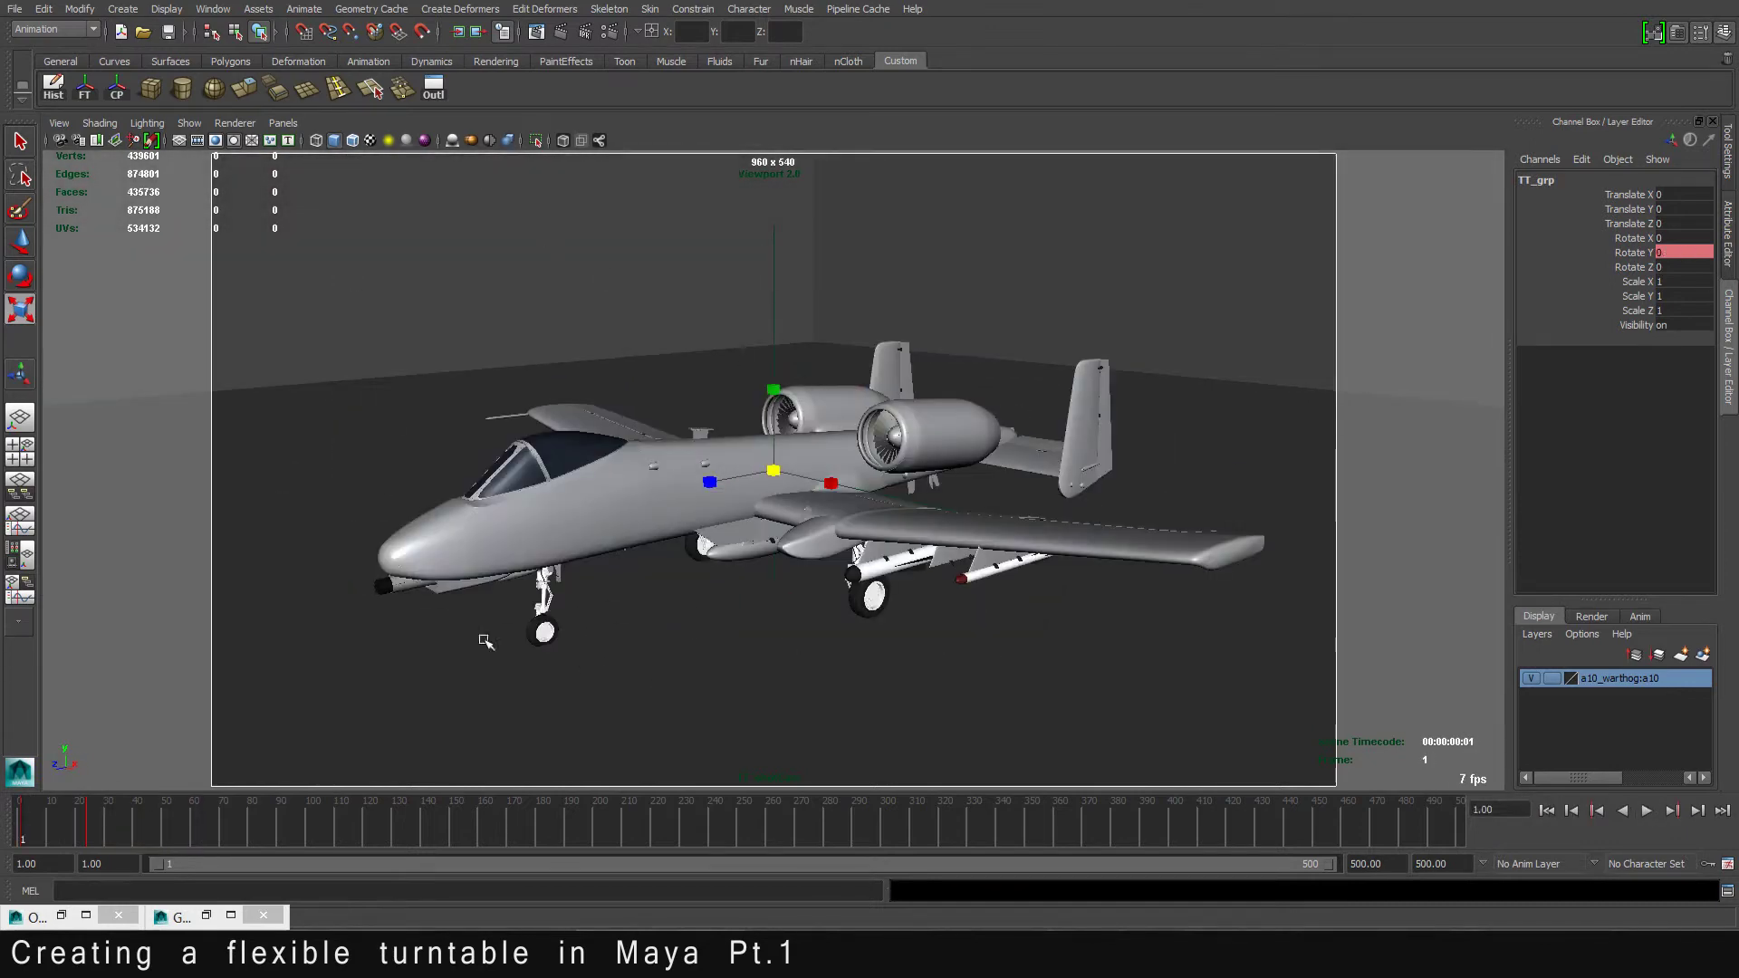
Step: Move the last Rotate Y key from frame 24 to frame 360 in the Stats field
left_click(165, 917)
left_click_drag(577, 457, 569, 174)
left_click_drag(910, 313, 1039, 486)
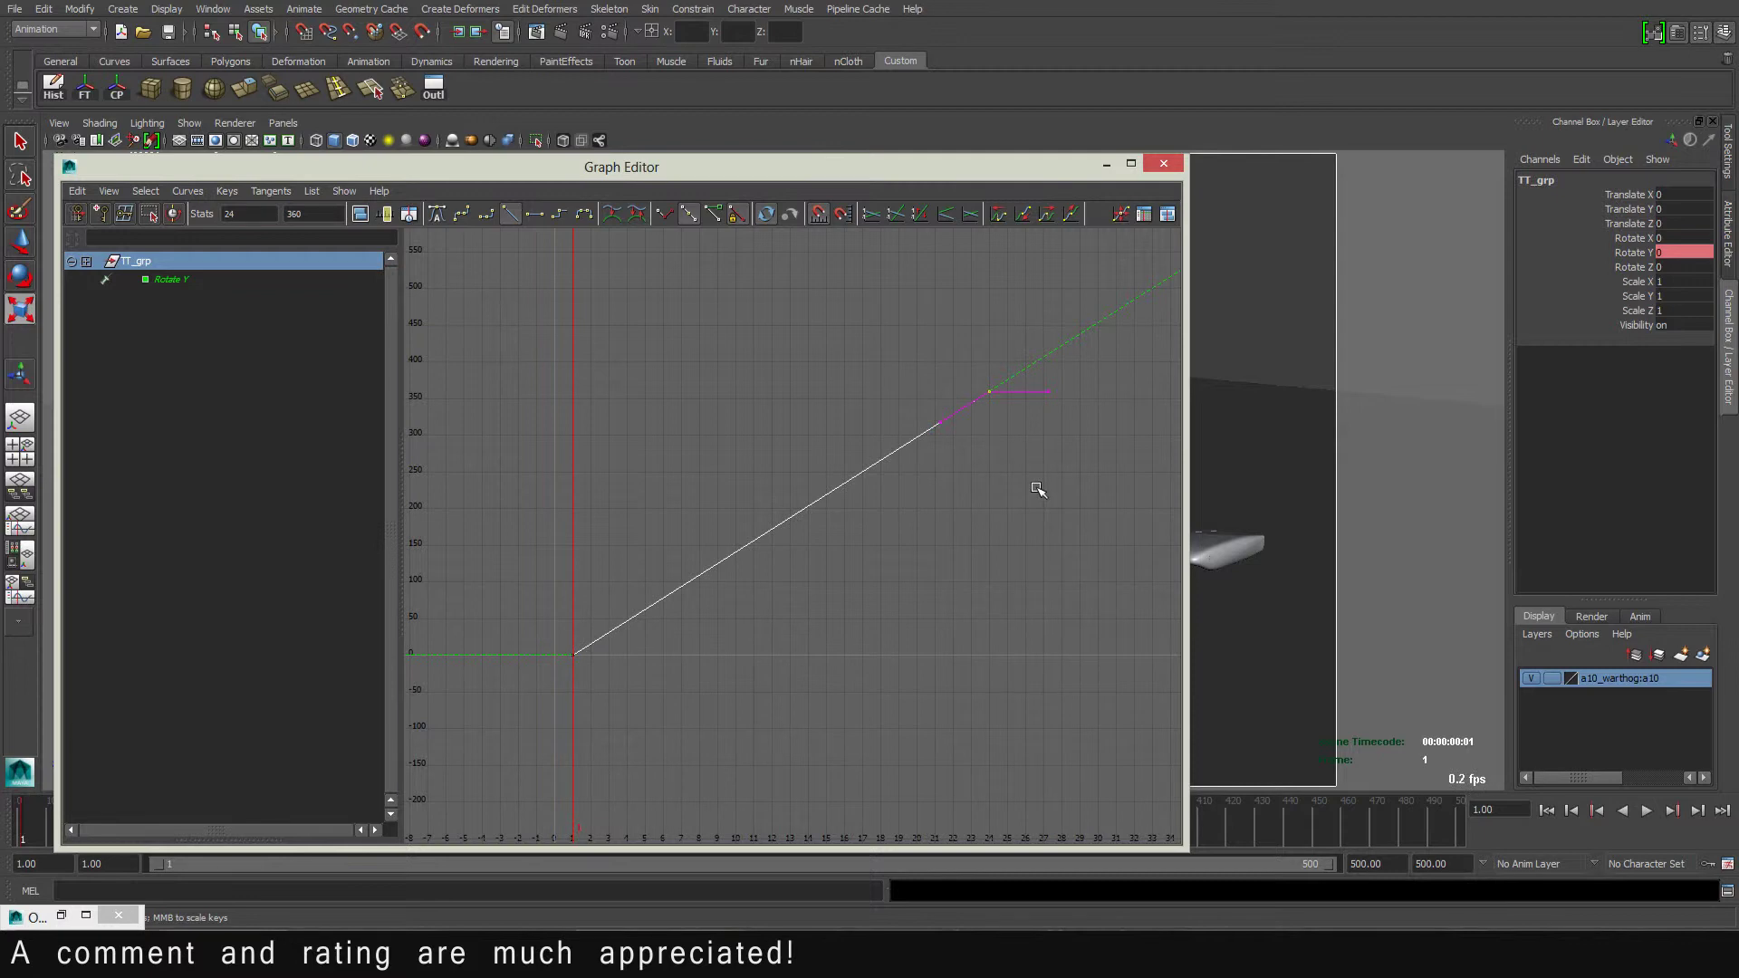
double_click(242, 211)
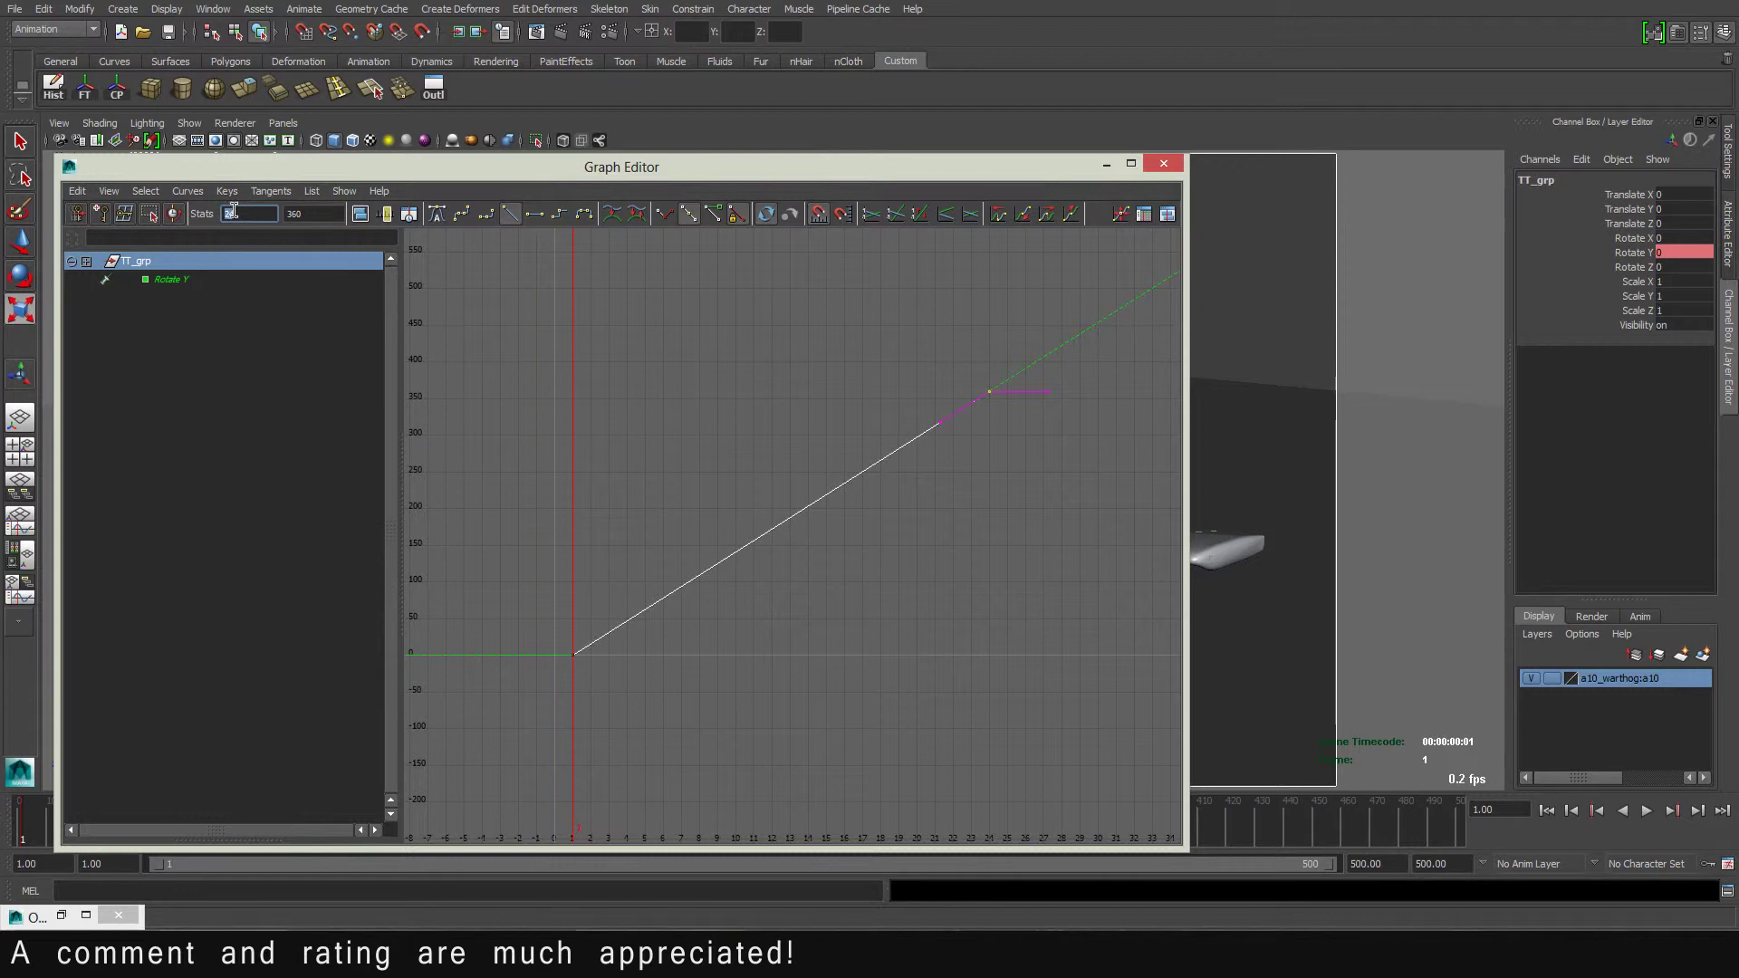
double_click(309, 215)
left_click_drag(350, 165, 345, 38)
double_click(269, 84)
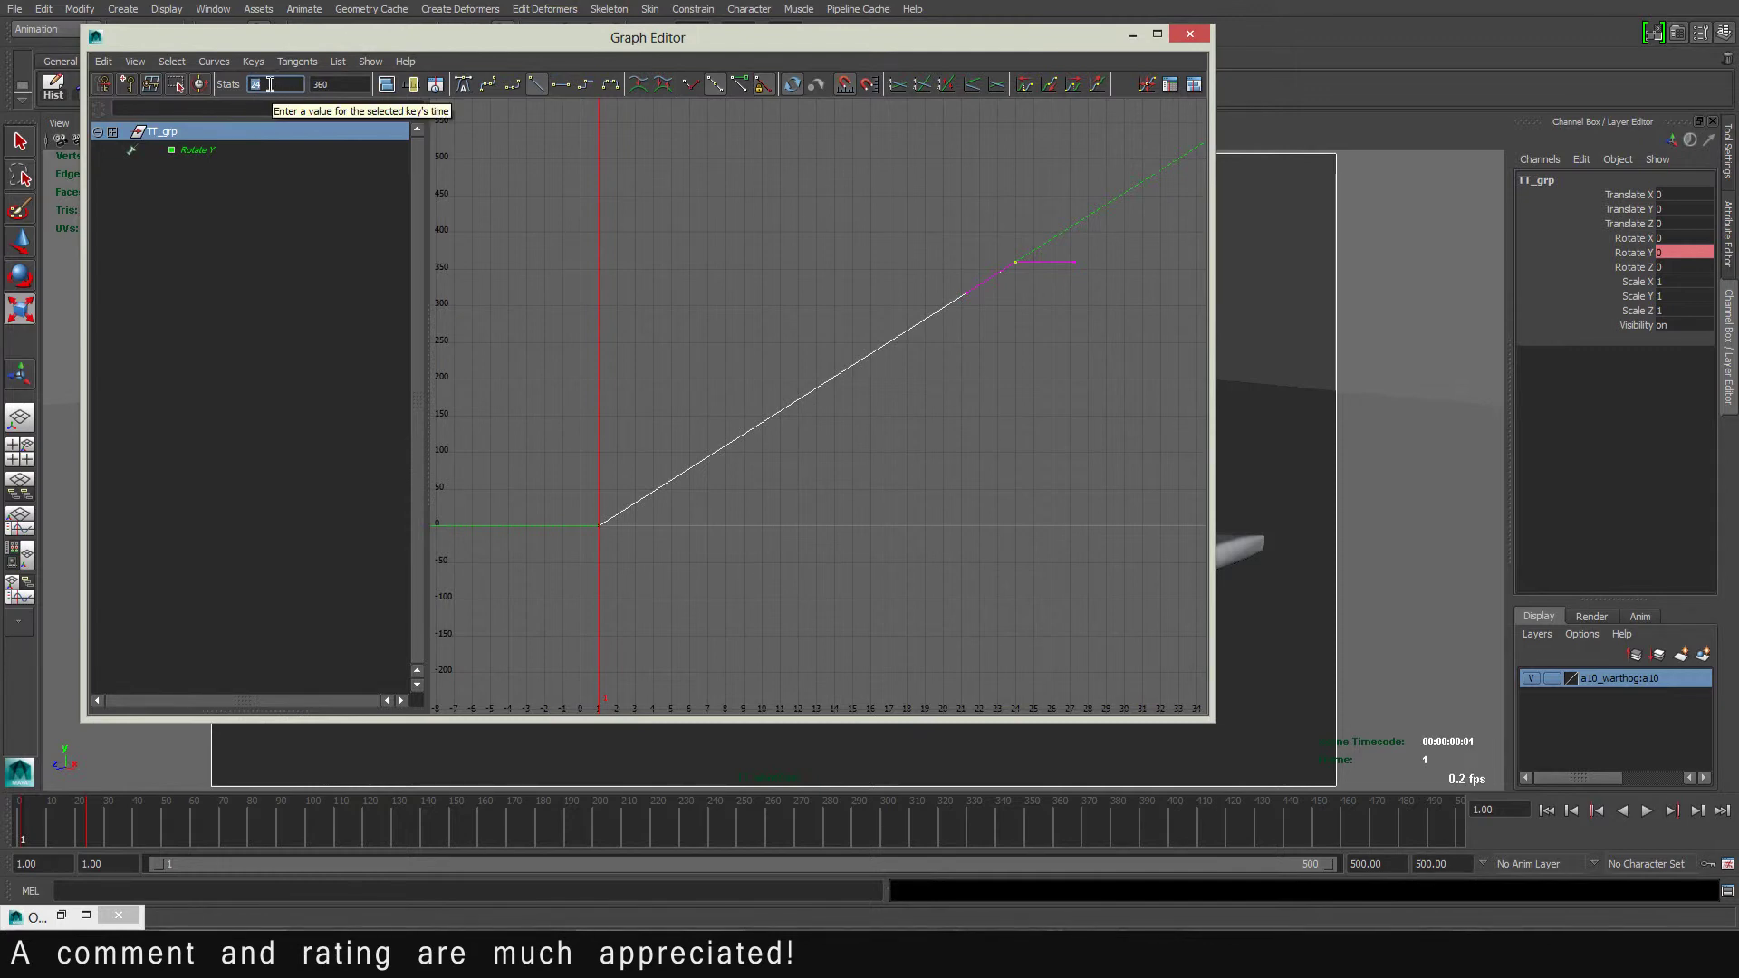
type("360")
key("Return")
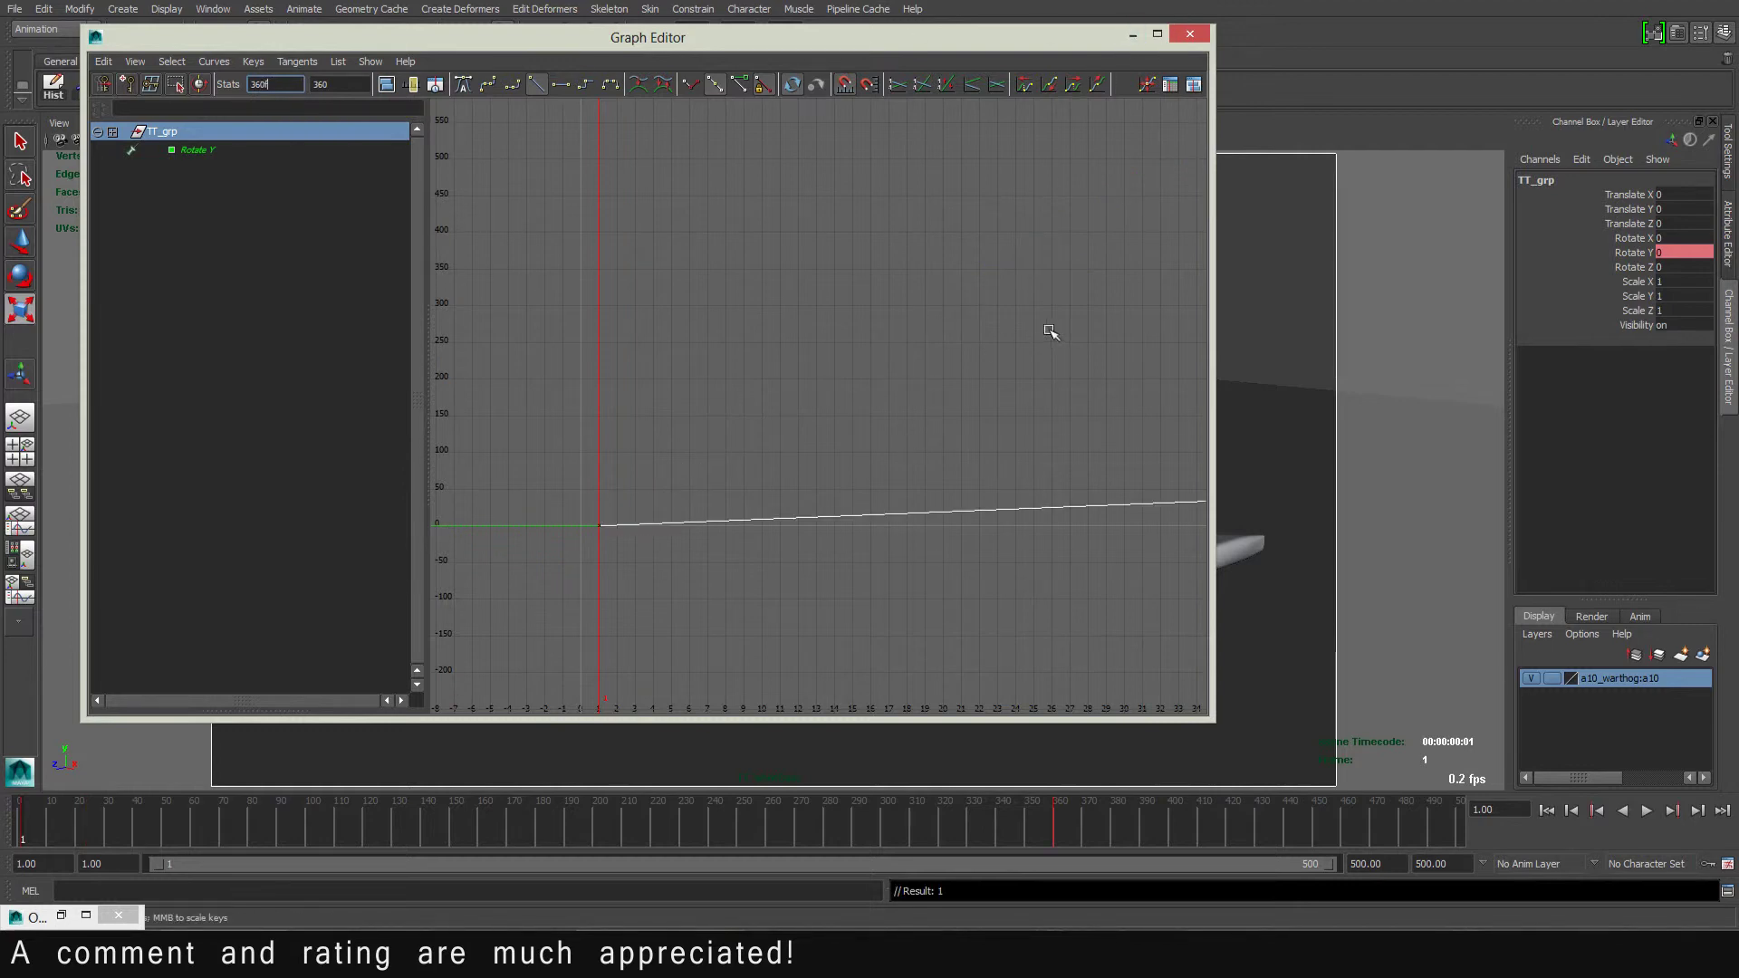
Step: Frame the full 0–360 curve, deselect it, and minimize the Graph Editor
key("f")
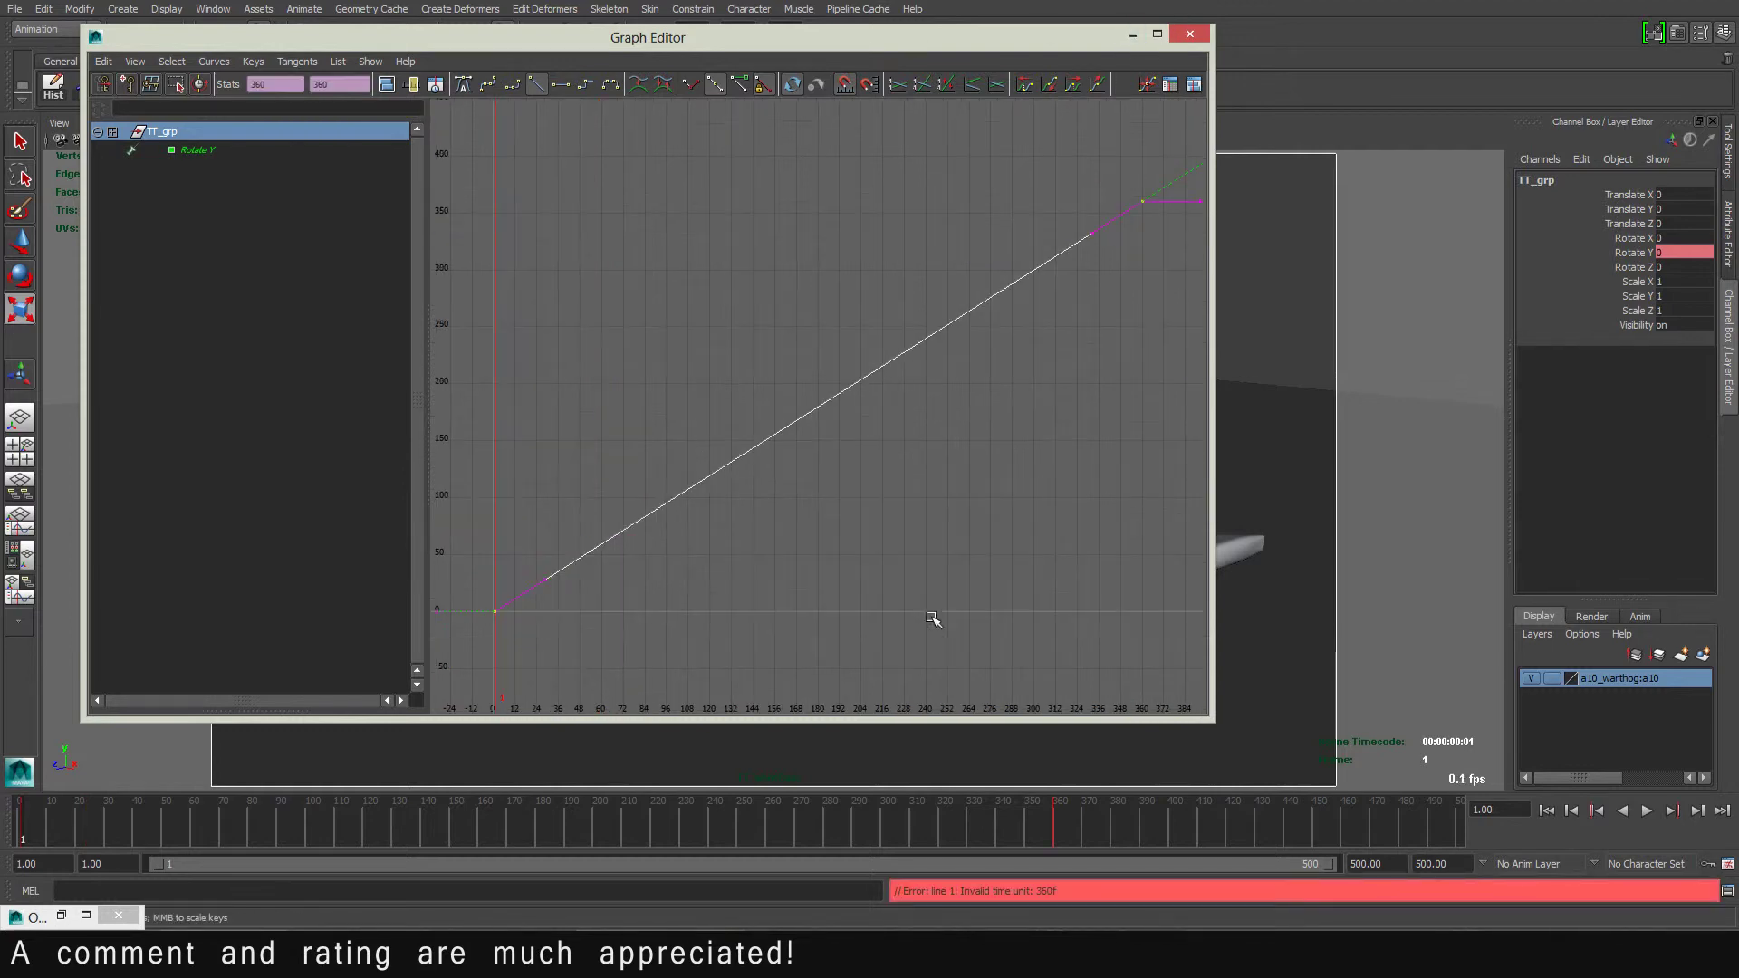
left_click(1132, 35)
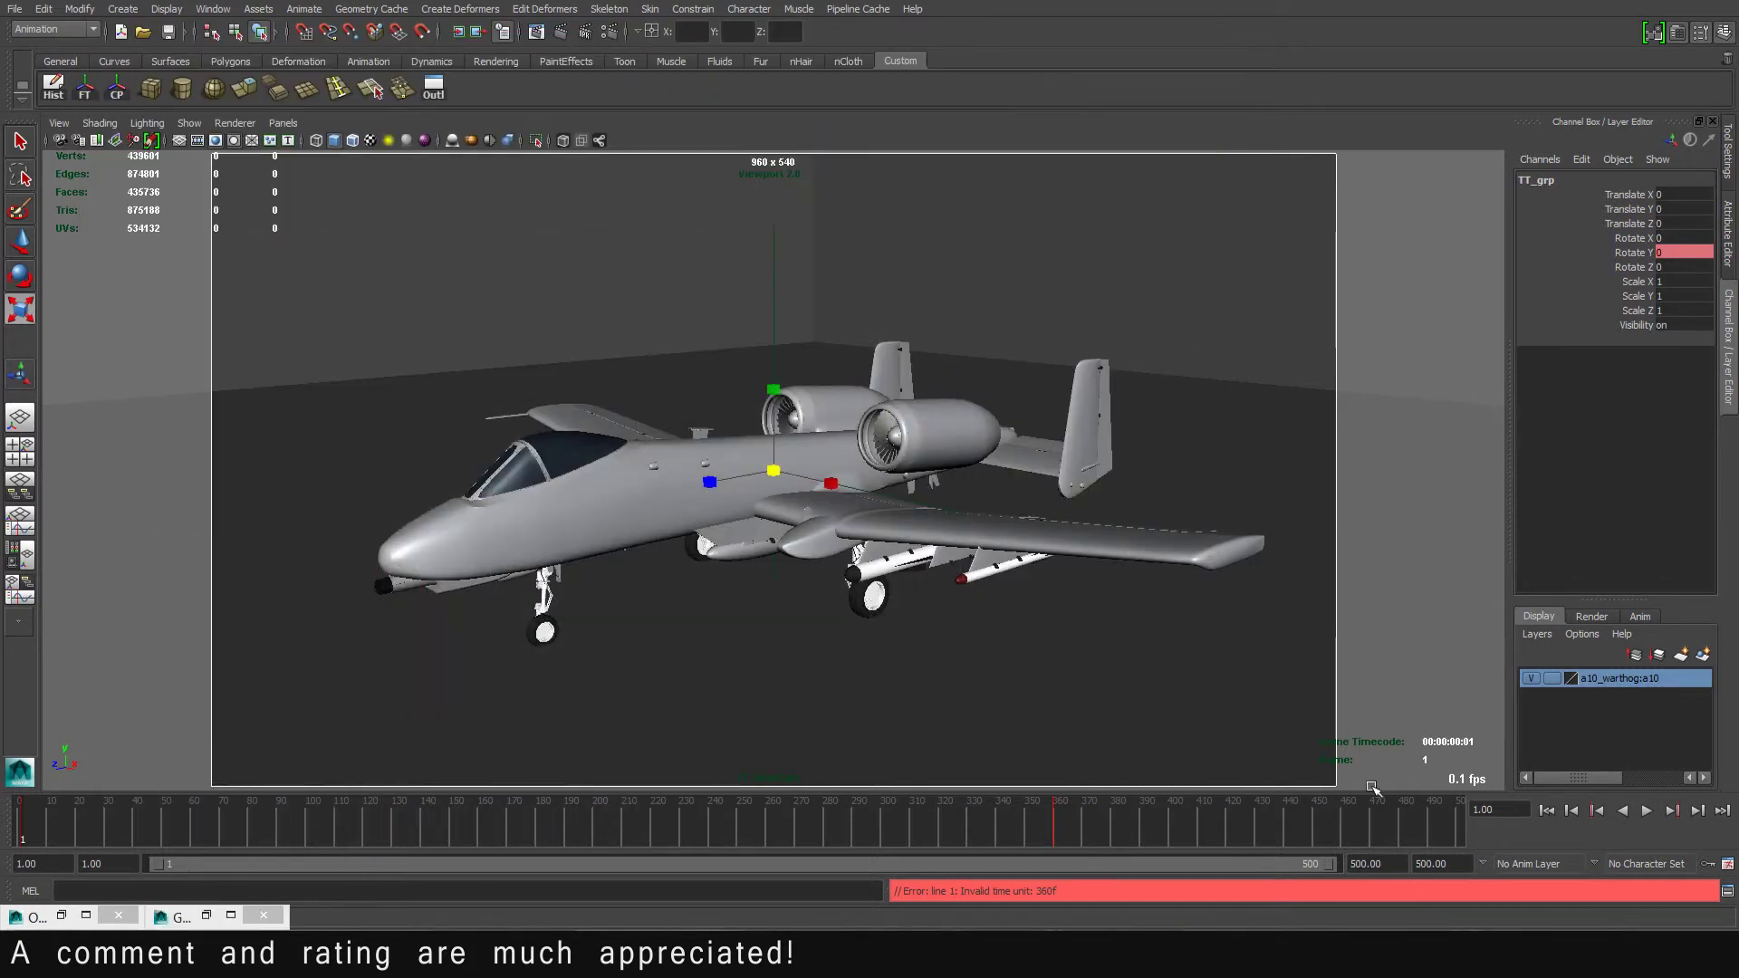
left_click(177, 917)
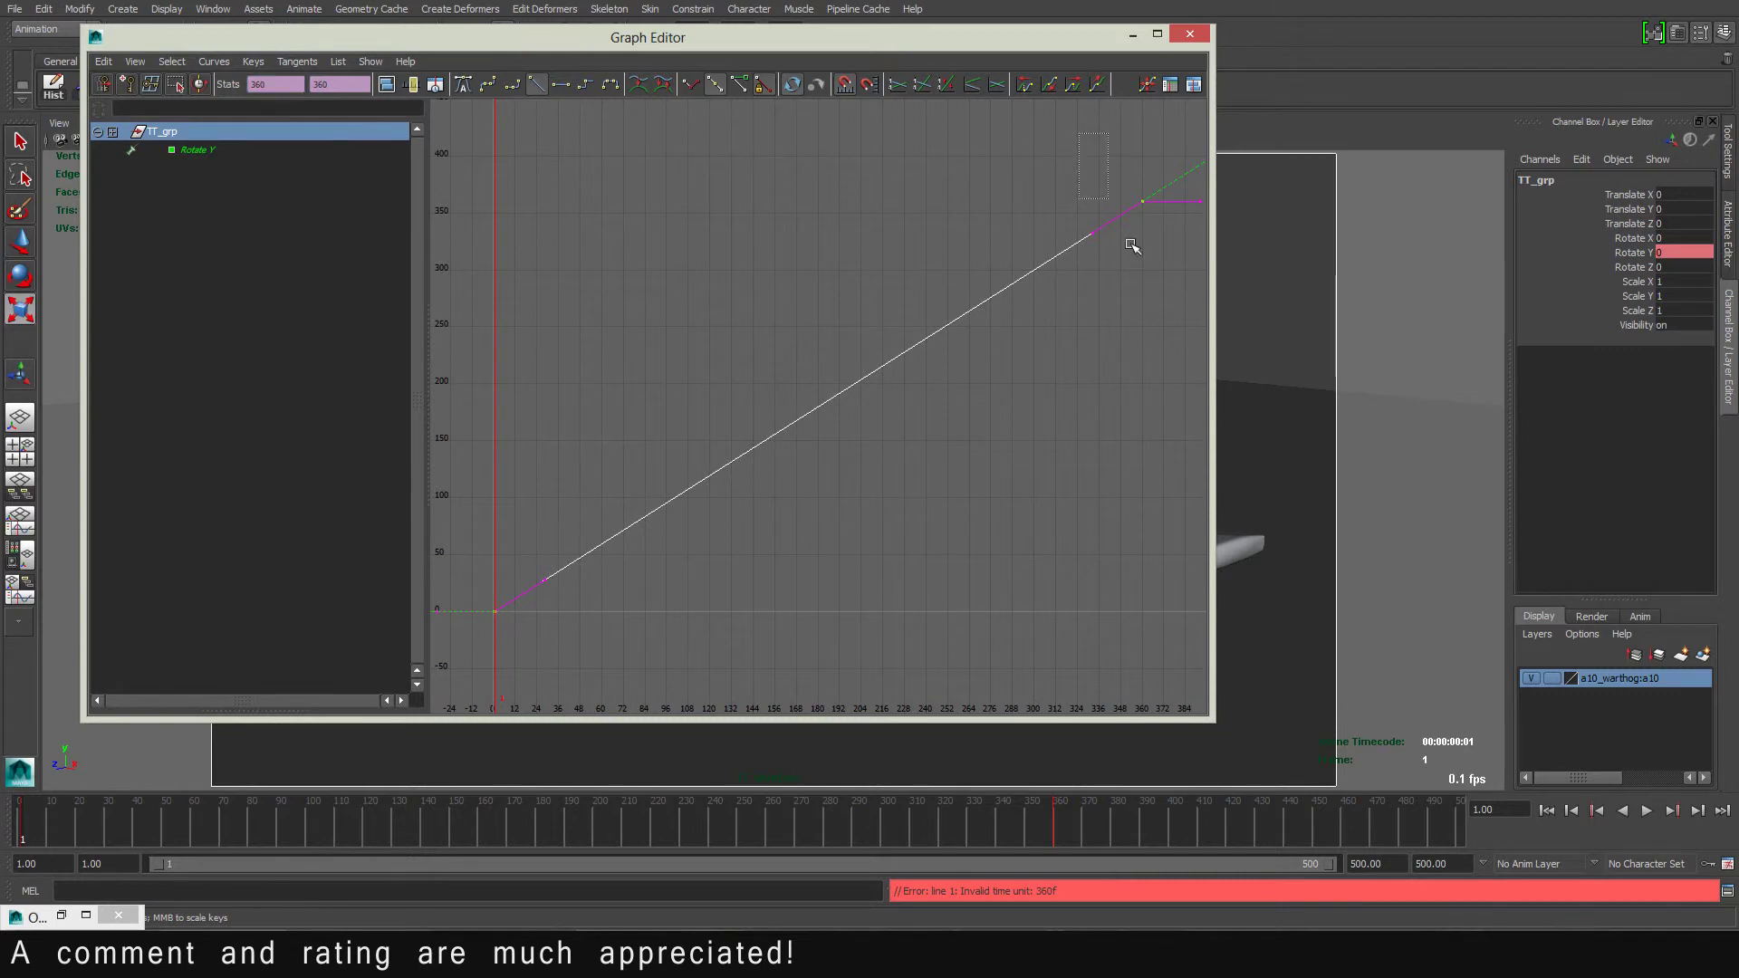
left_click(1155, 258)
left_click(709, 222)
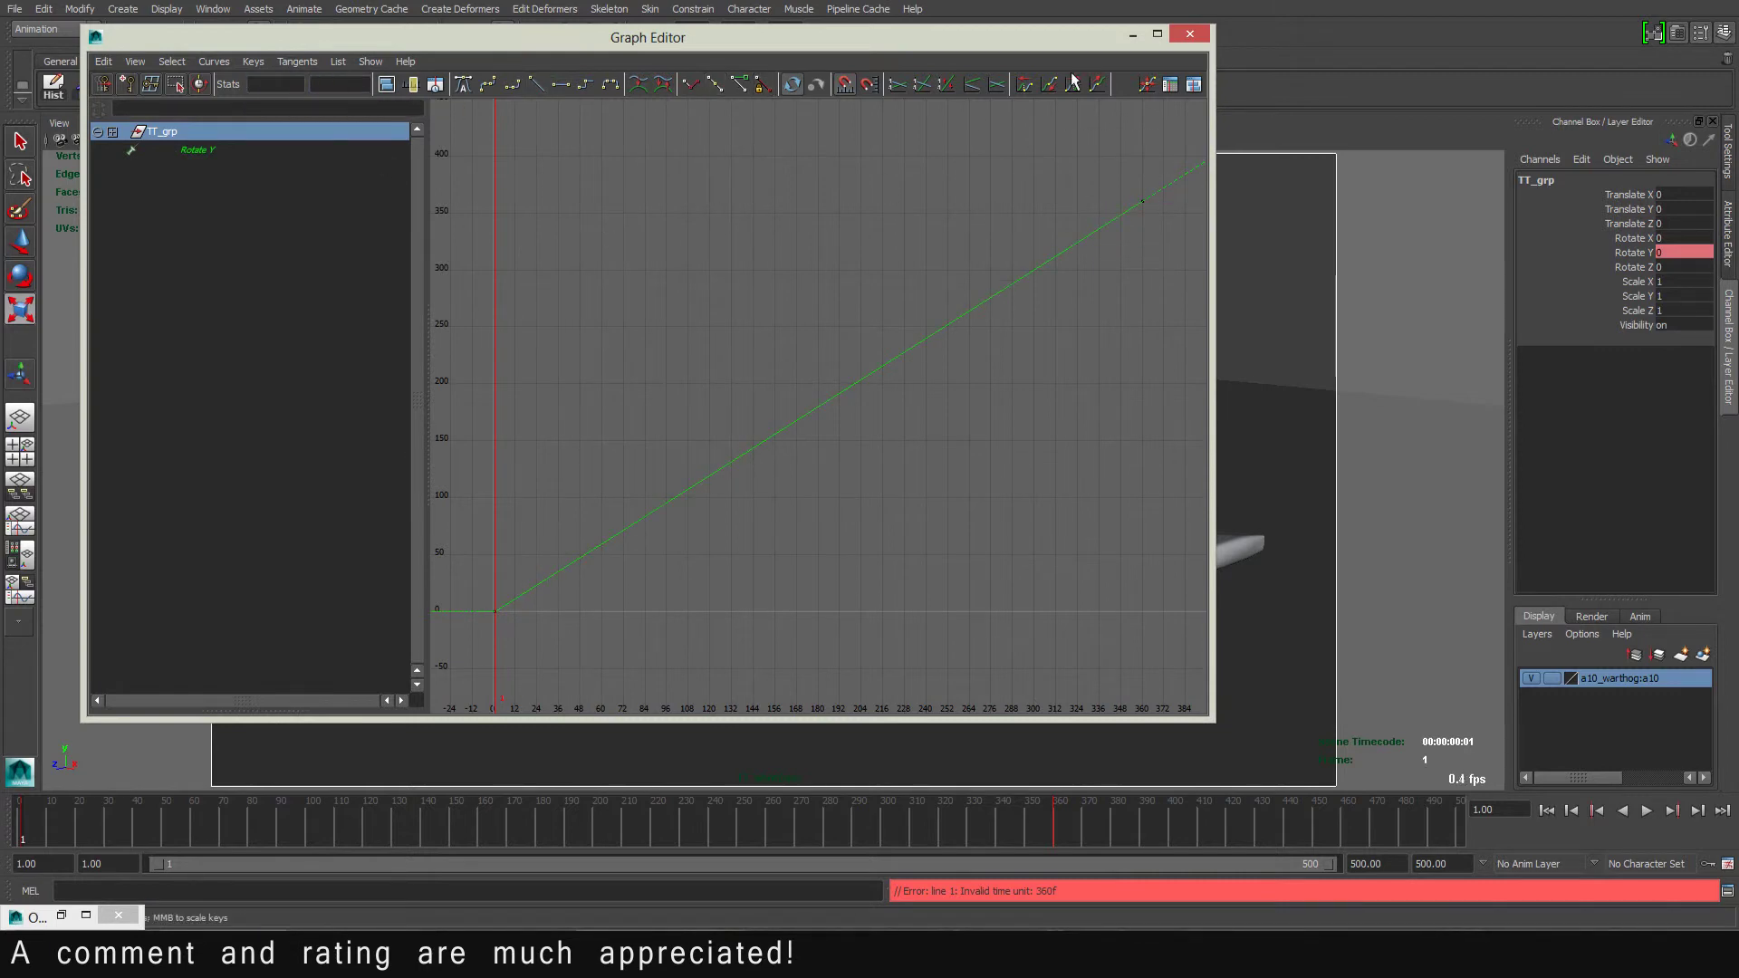
left_click(1132, 35)
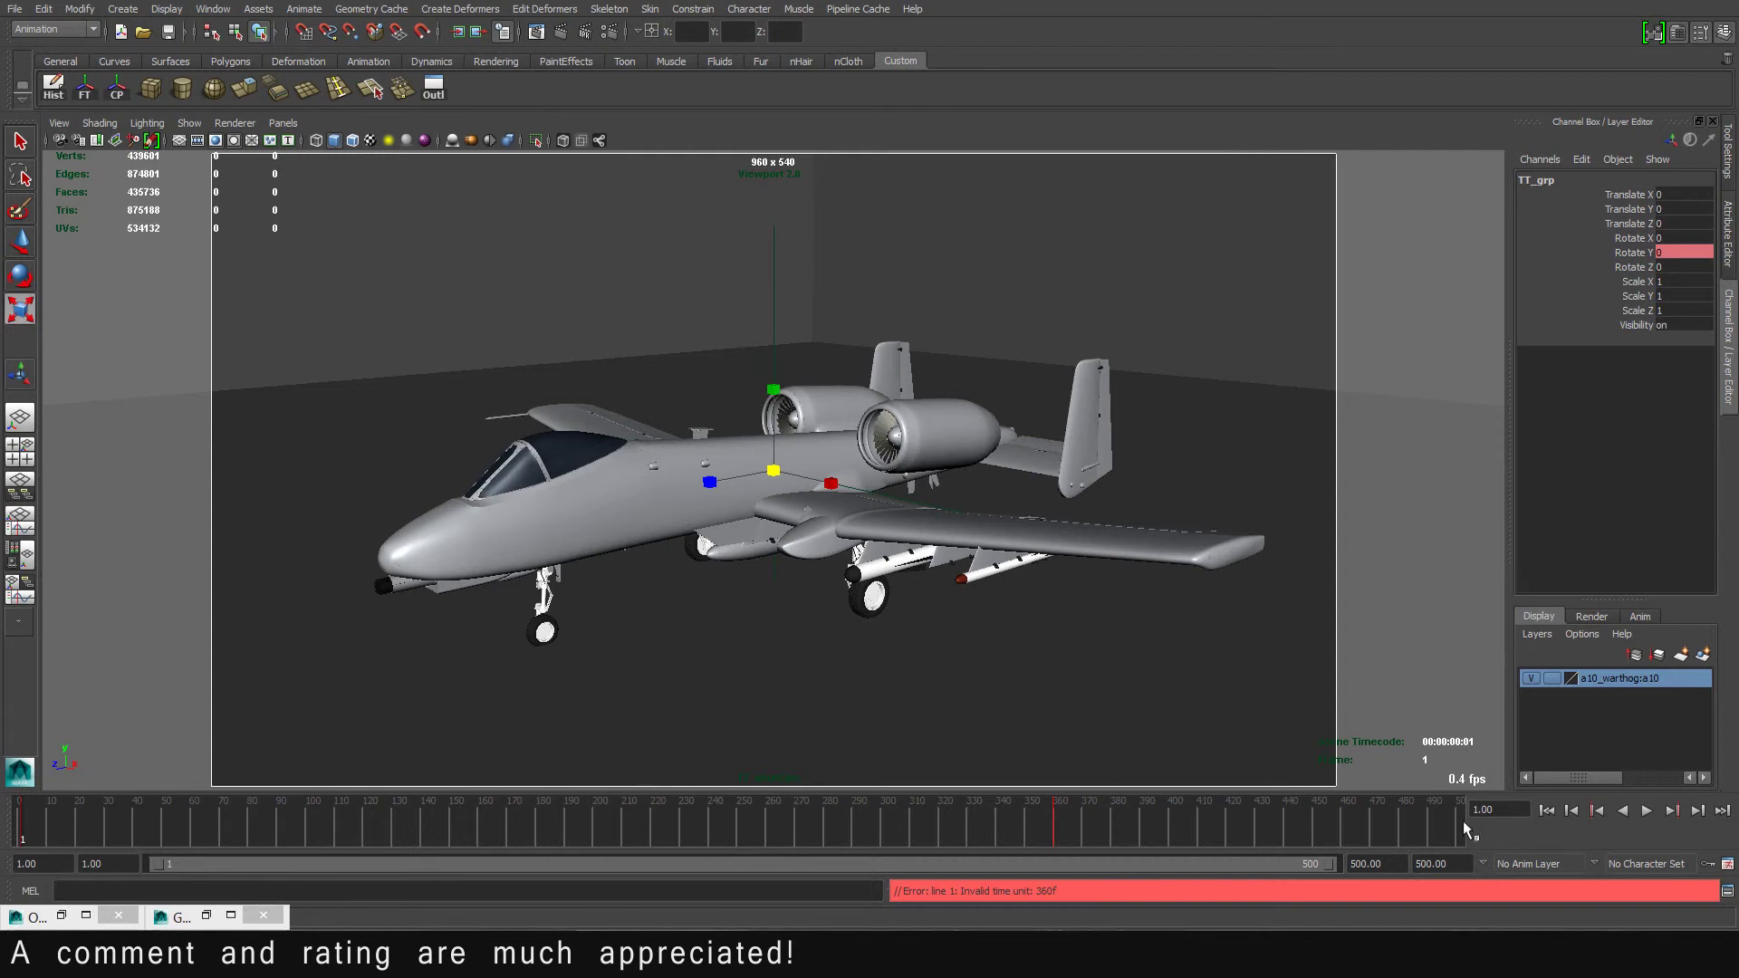
left_click(1647, 812)
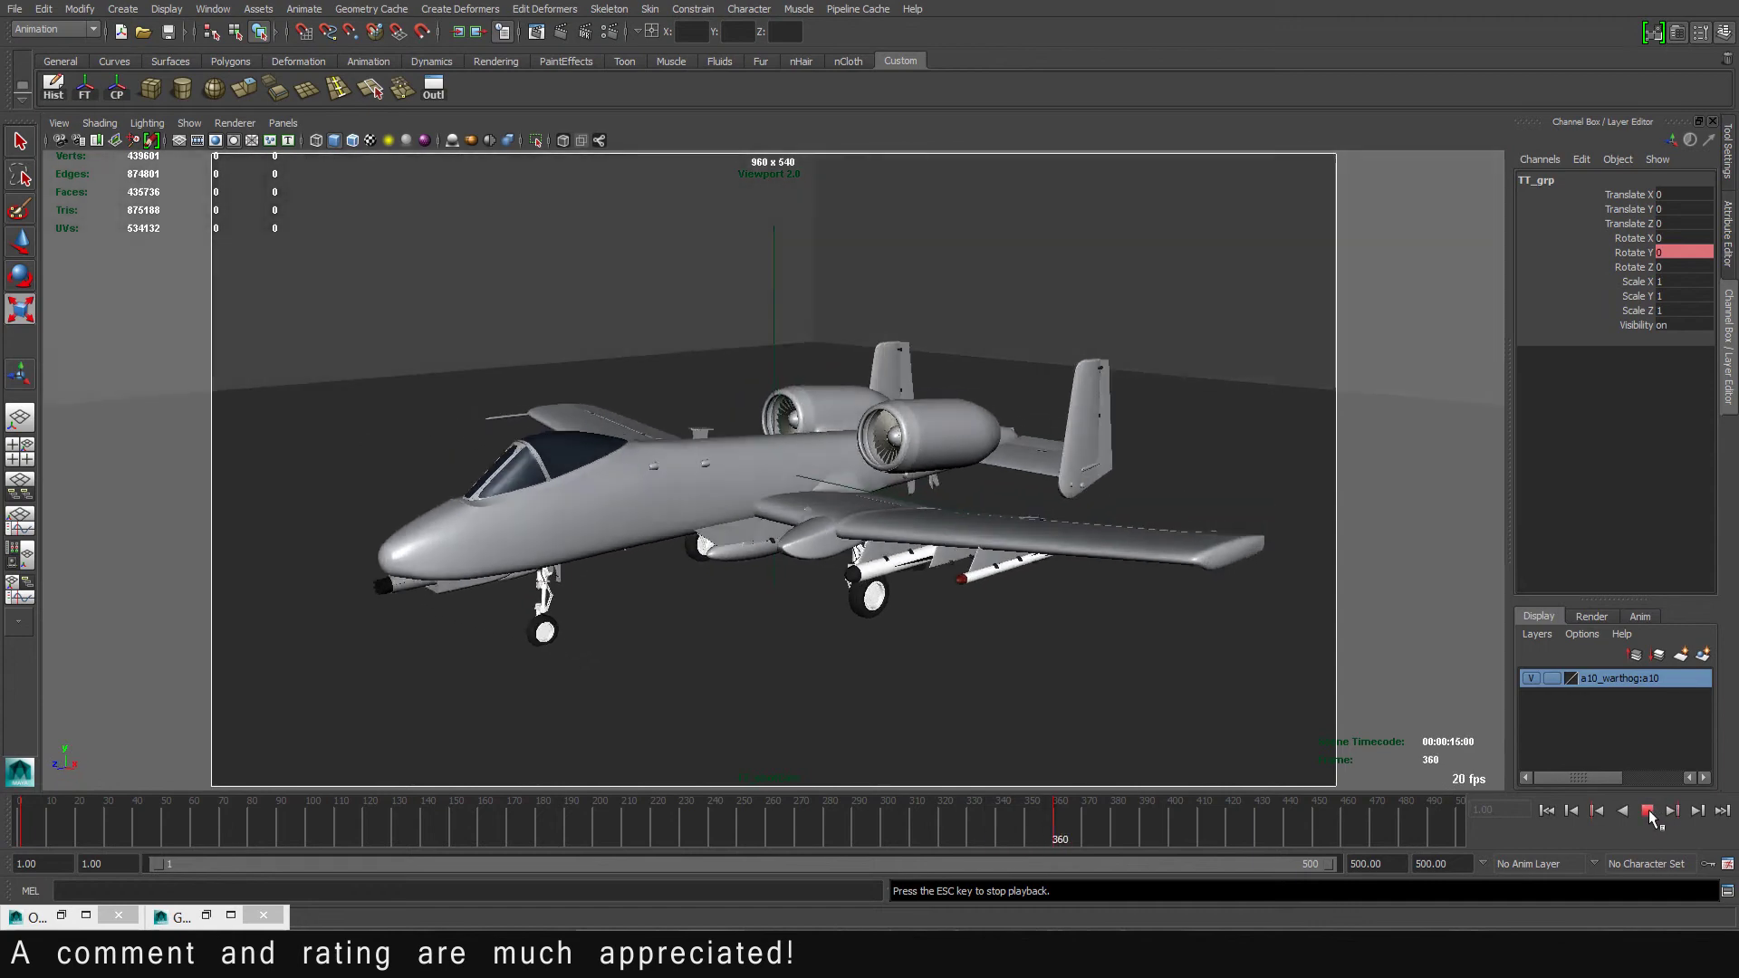
left_click(1649, 812)
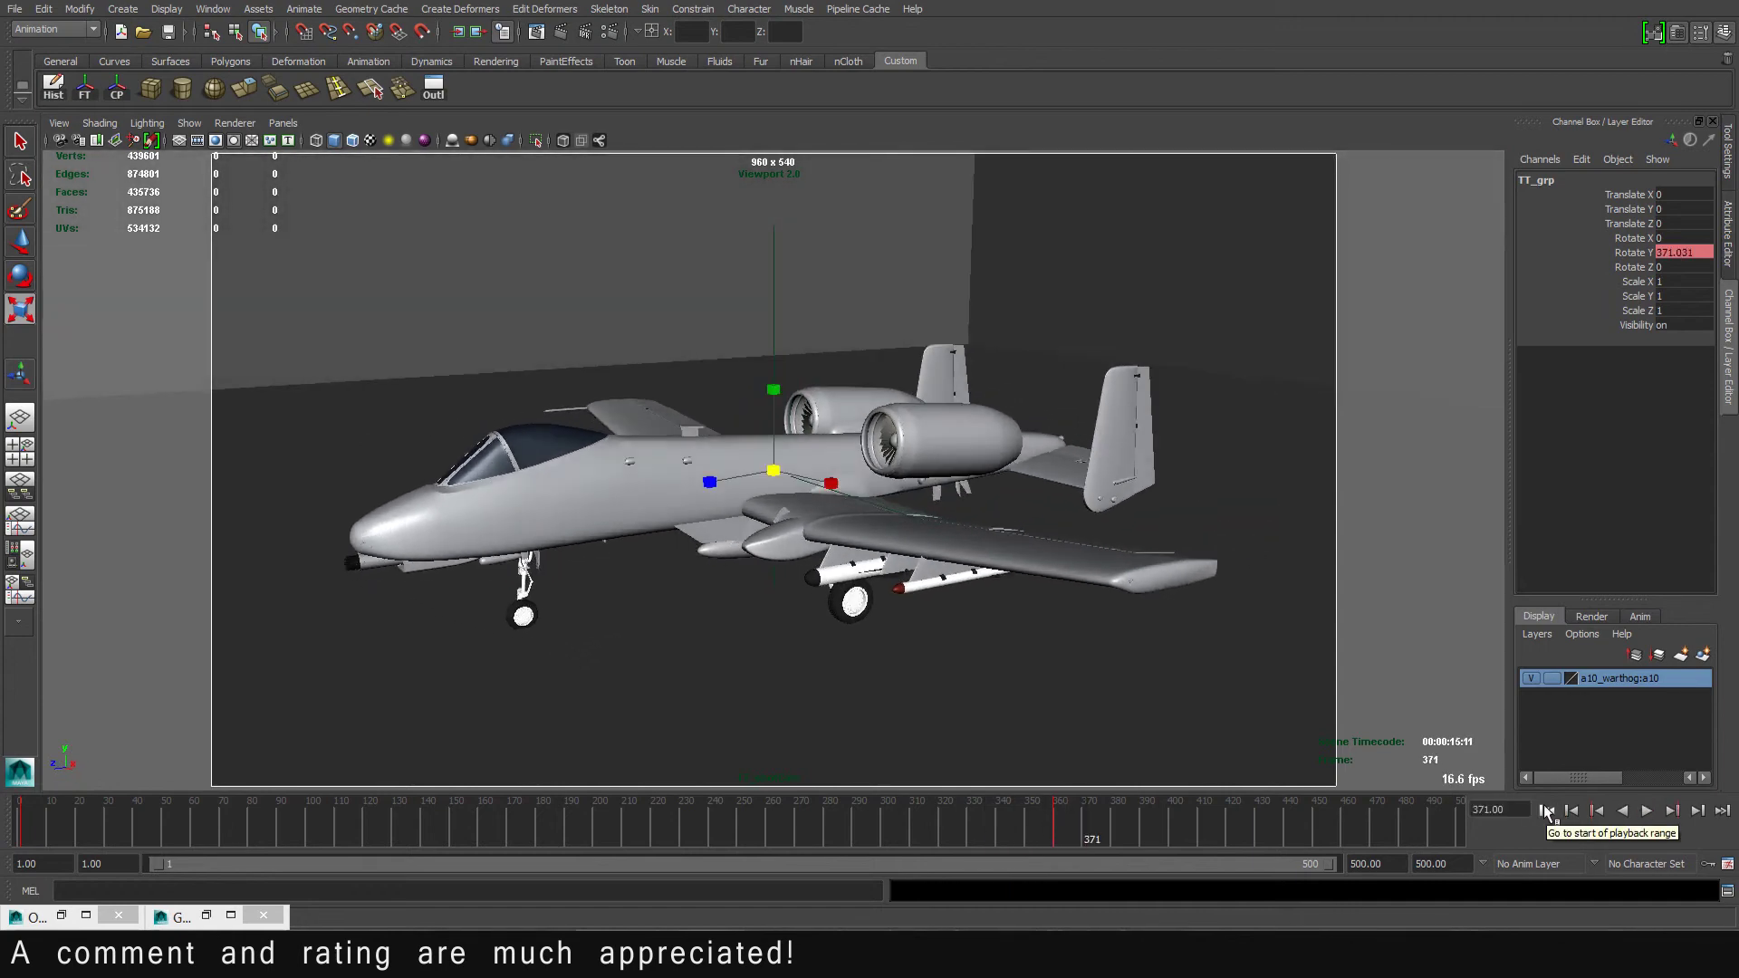
left_click(1547, 811)
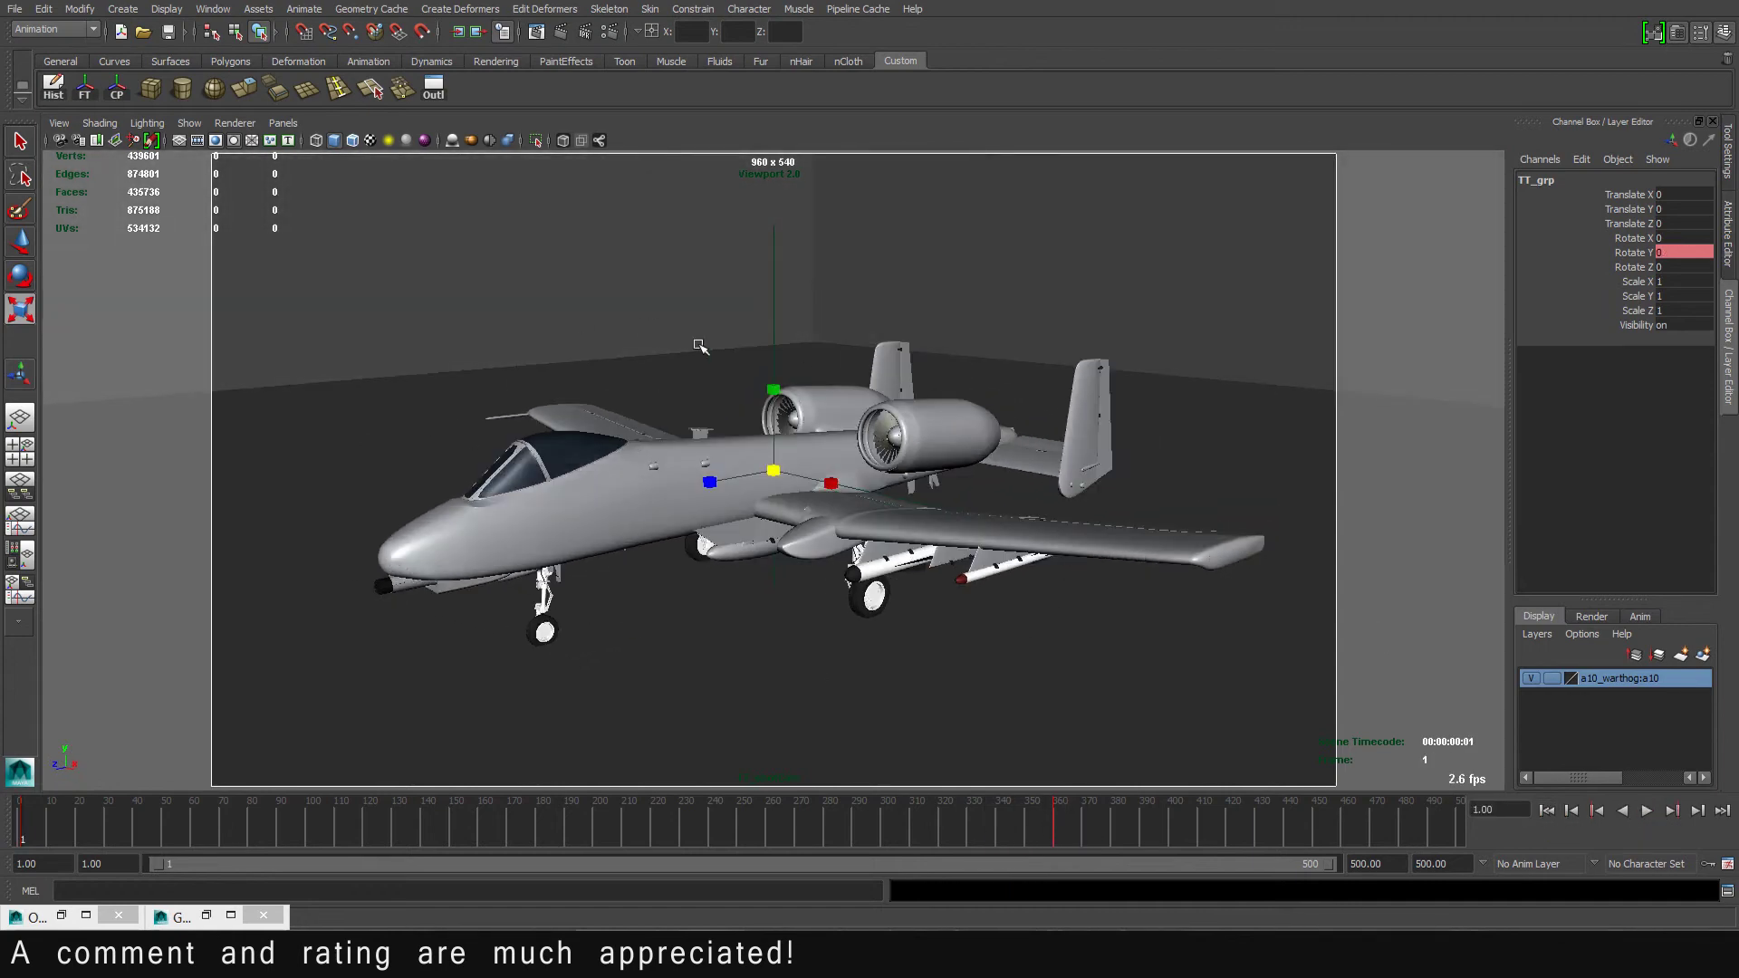